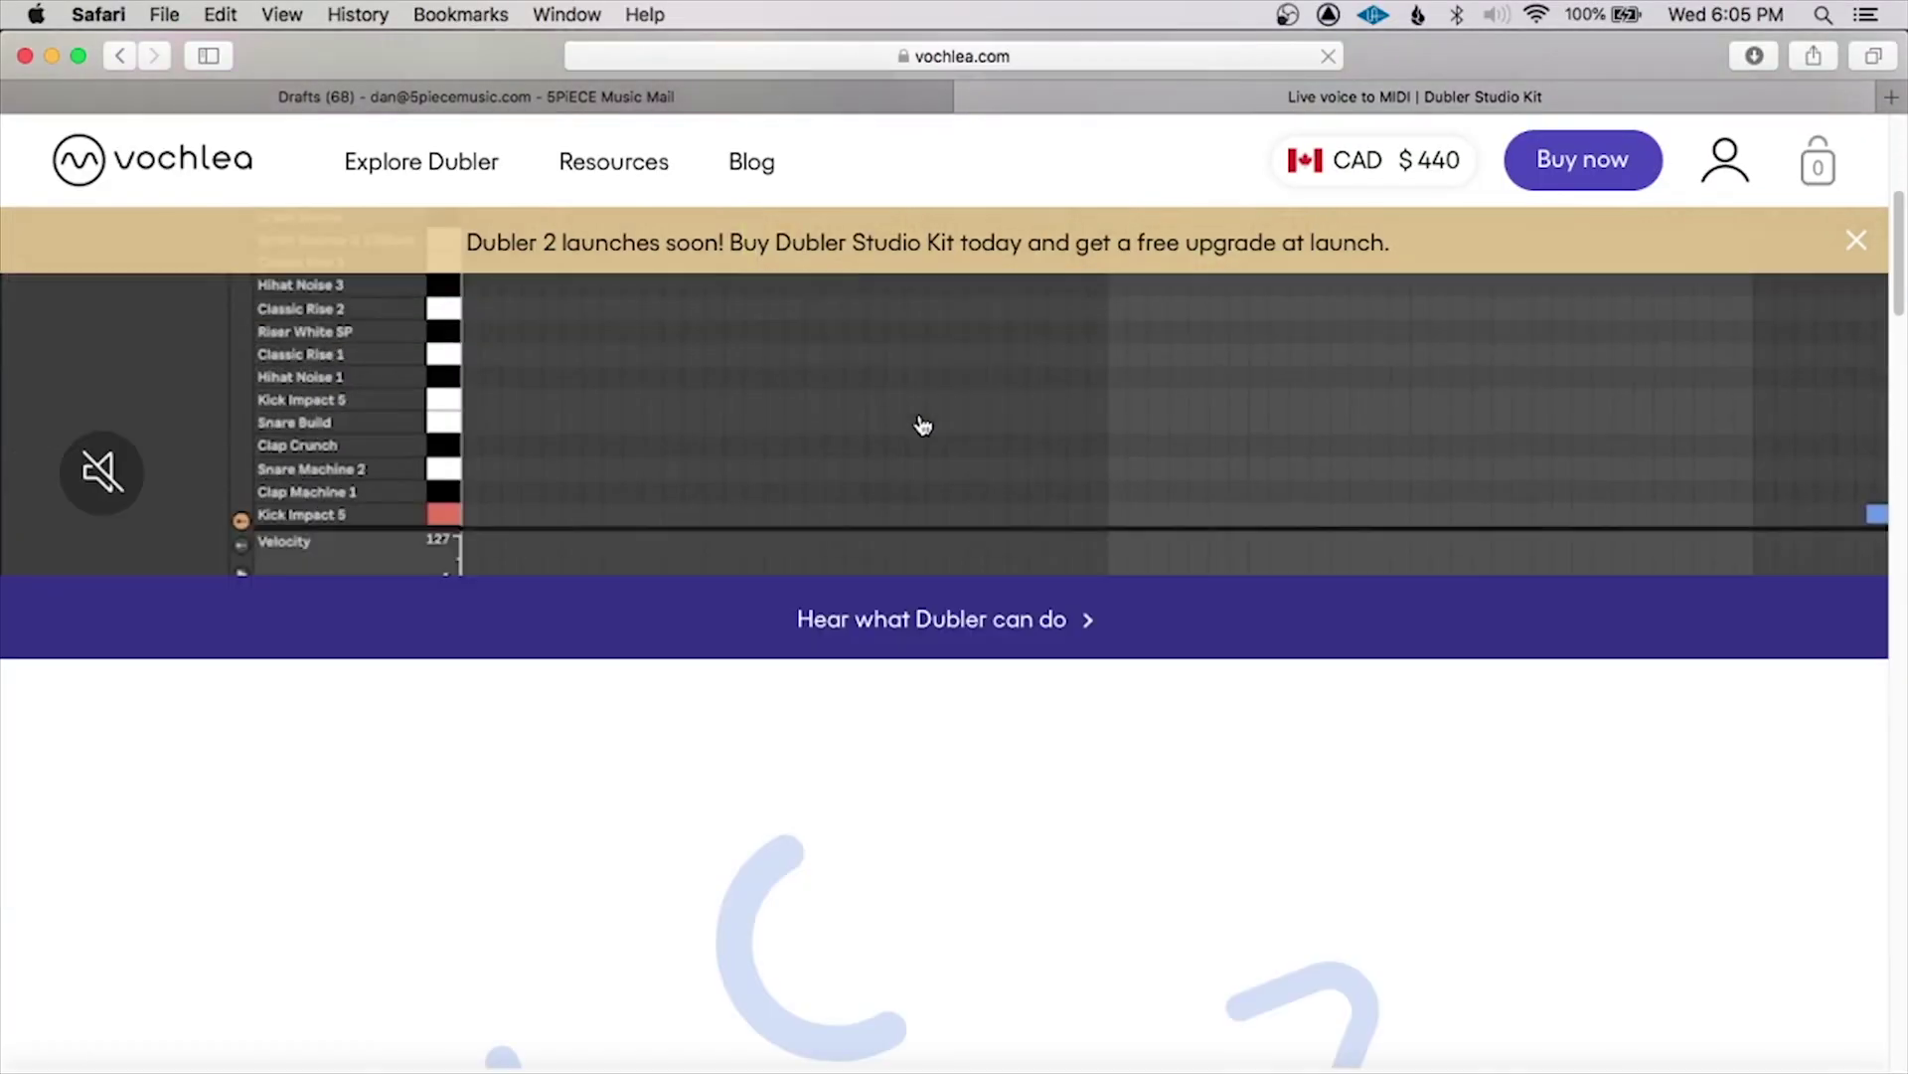
# Scroll down the Dubler Studio Kit page to the feature highlights and customer testimonials.
pyautogui.scroll(-15, 886, 664)
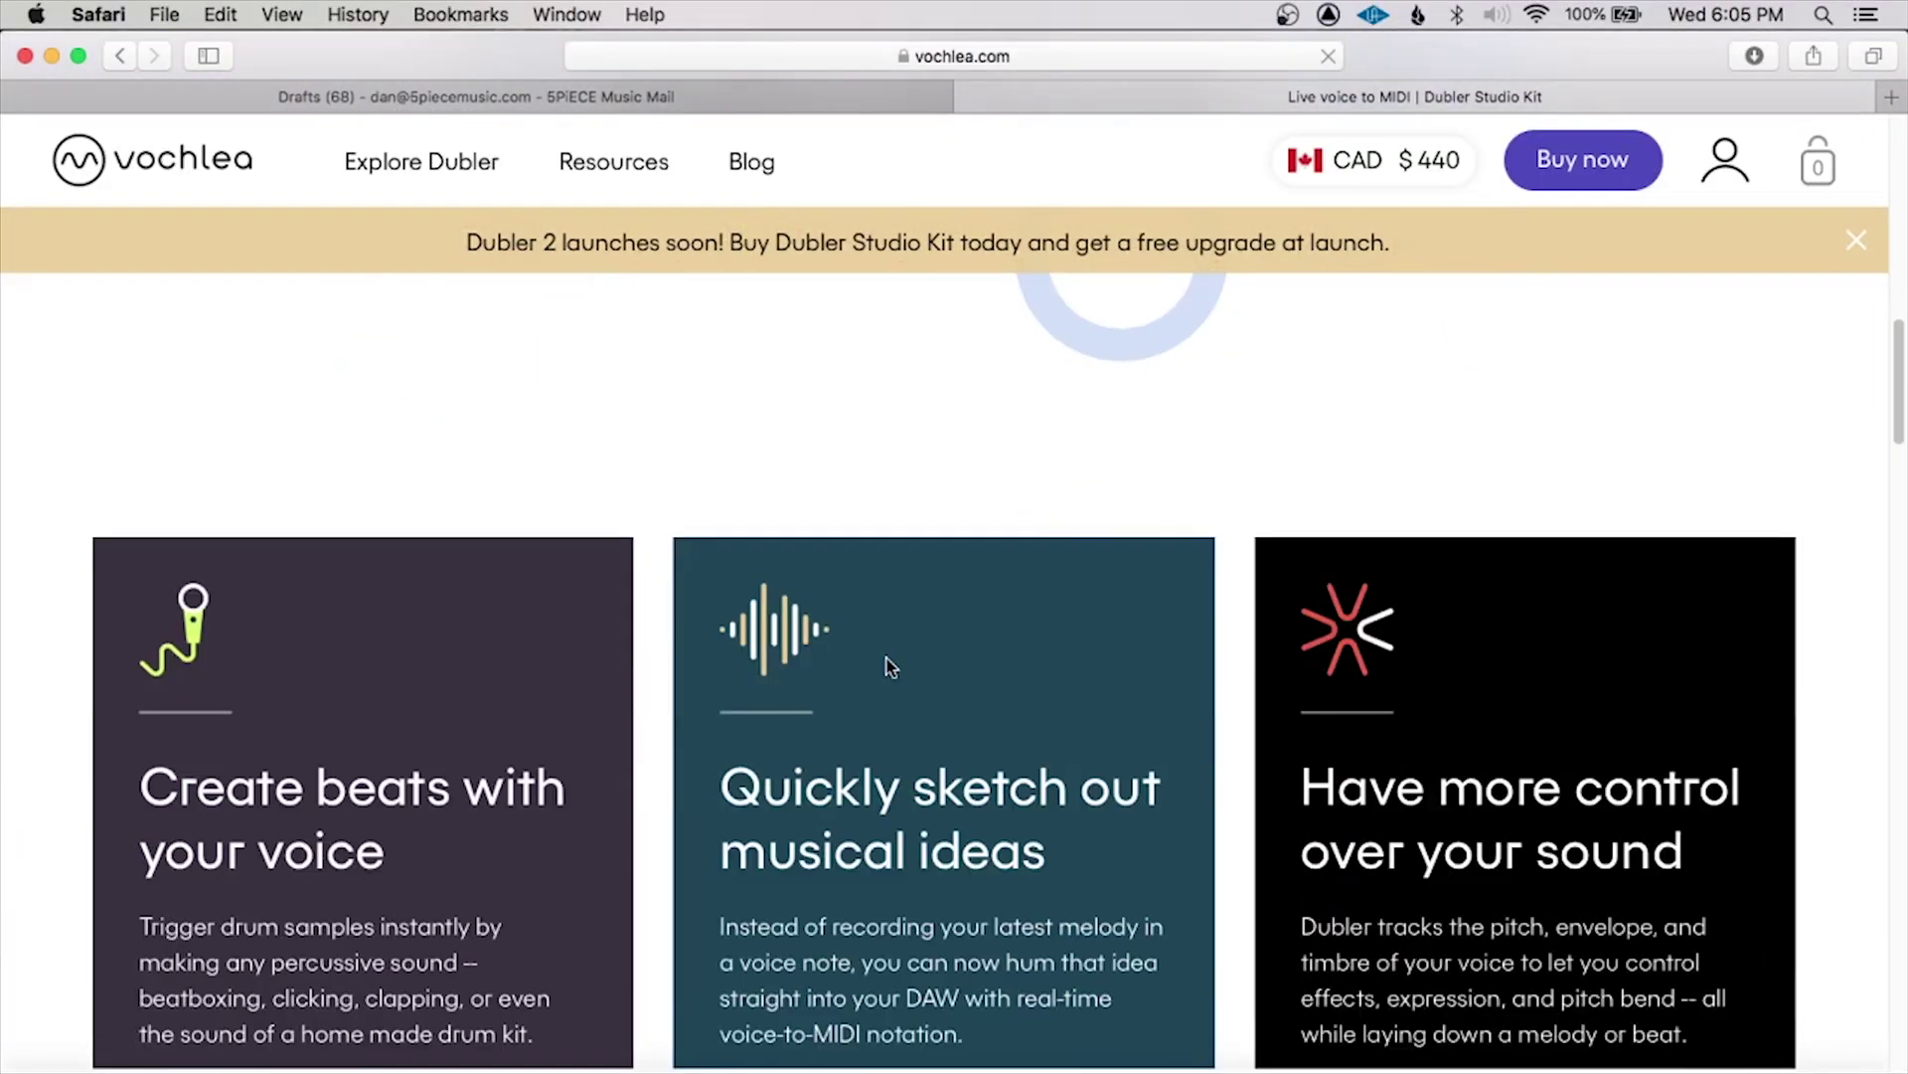
pyautogui.scroll(-10, 888, 664)
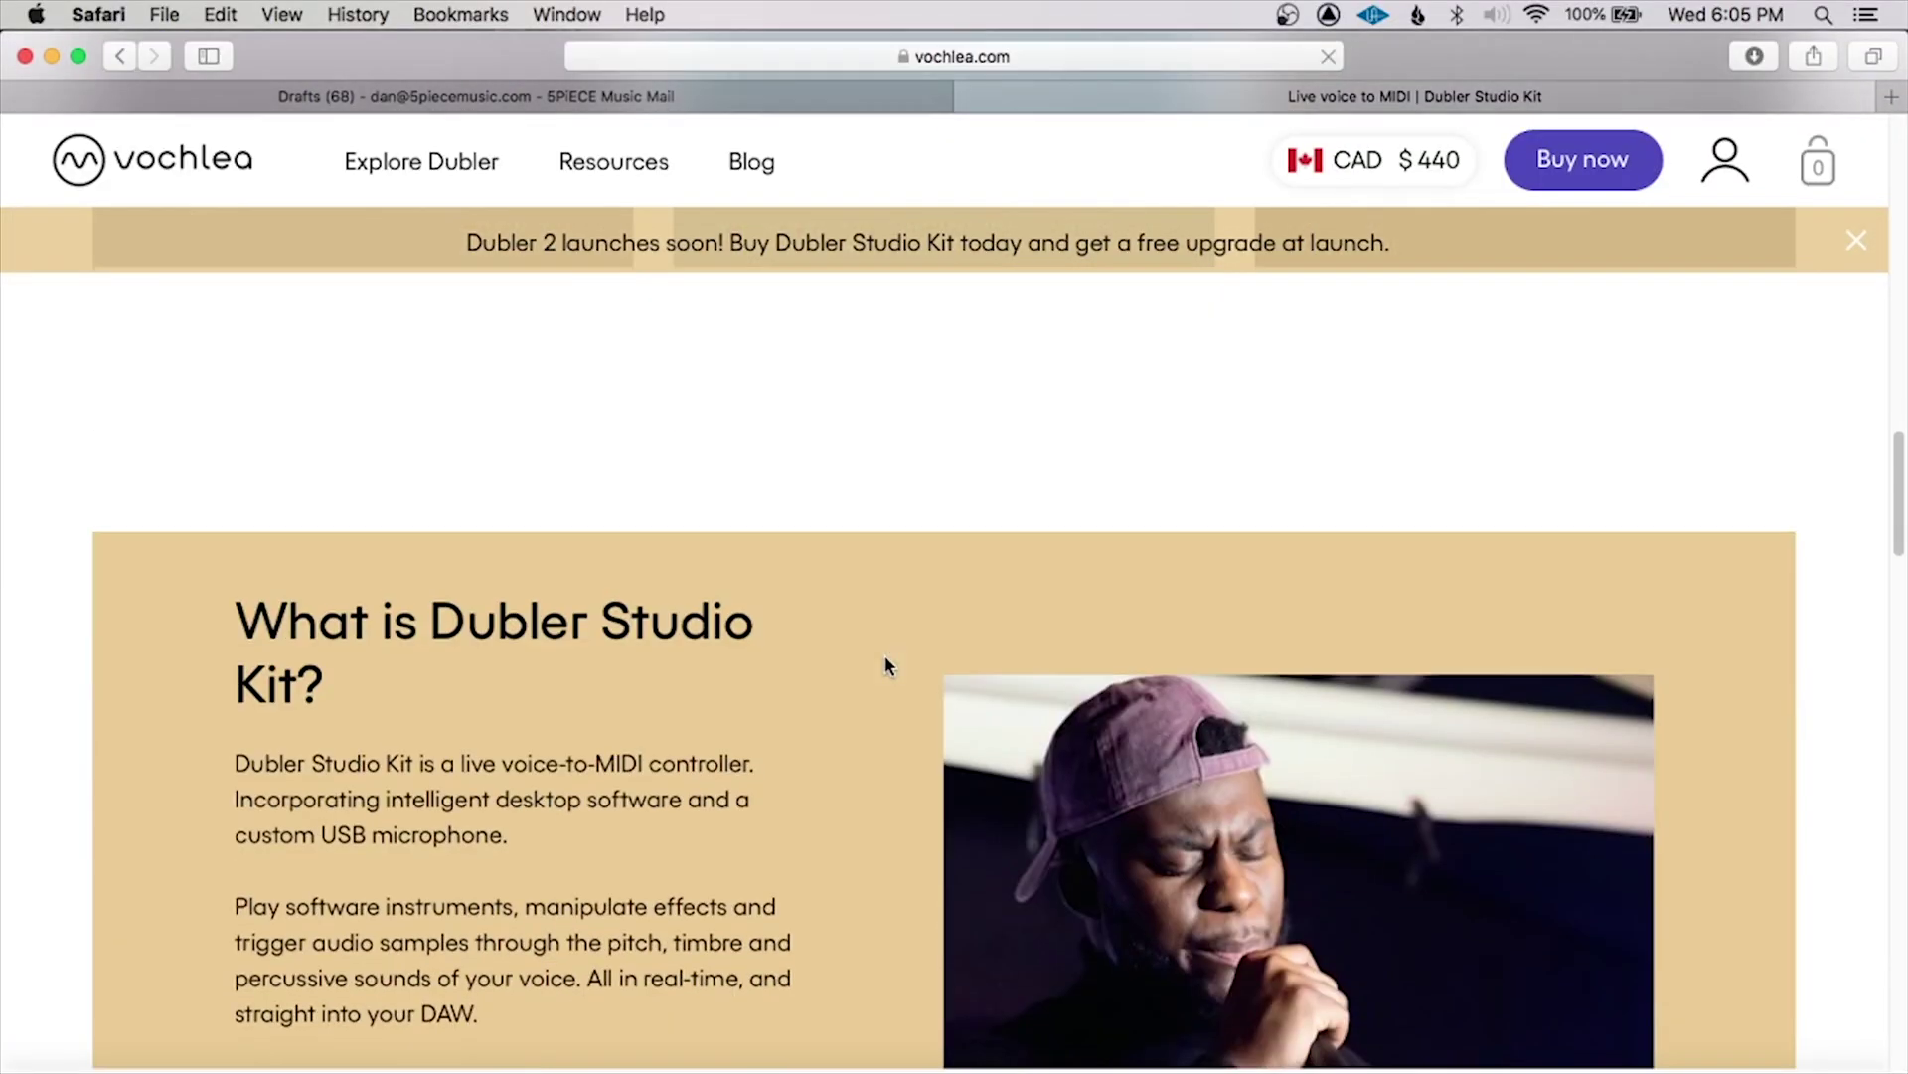
pyautogui.scroll(-12, 888, 664)
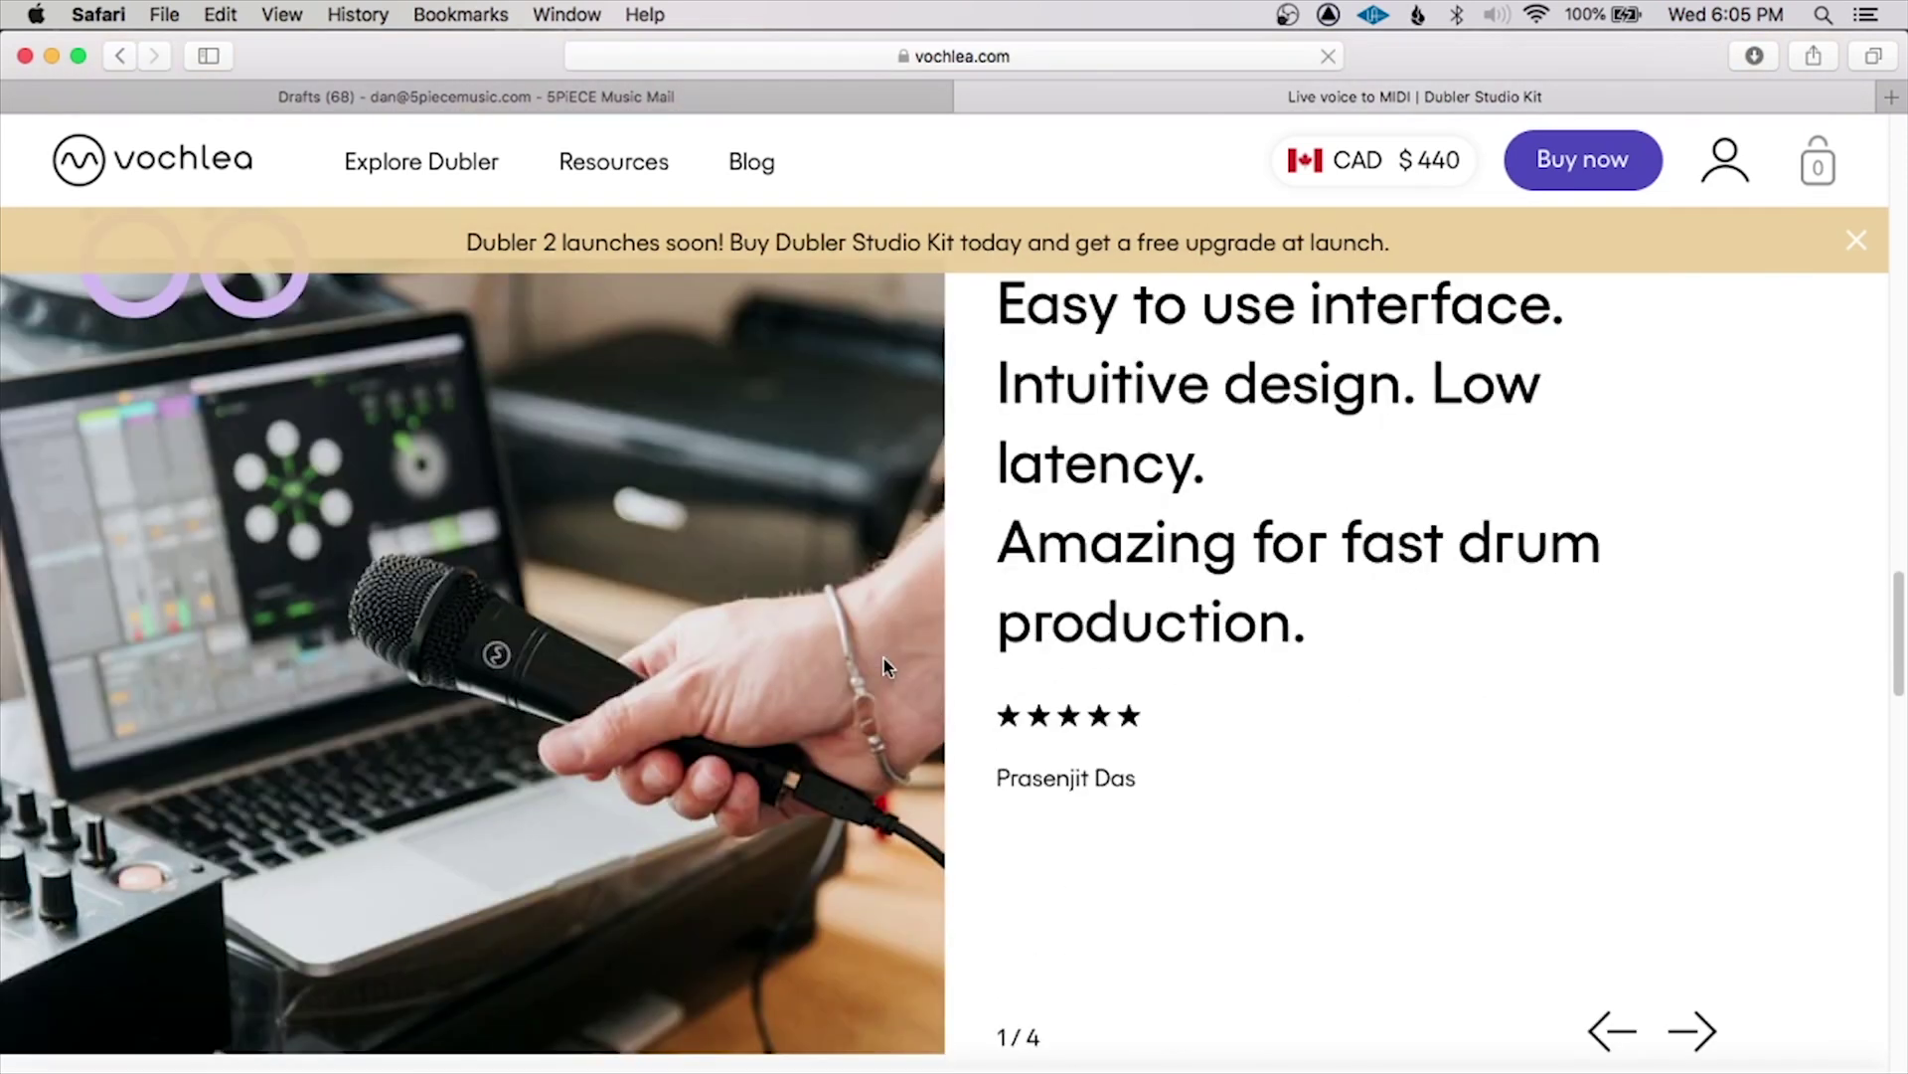
pyautogui.scroll(-12, 885, 664)
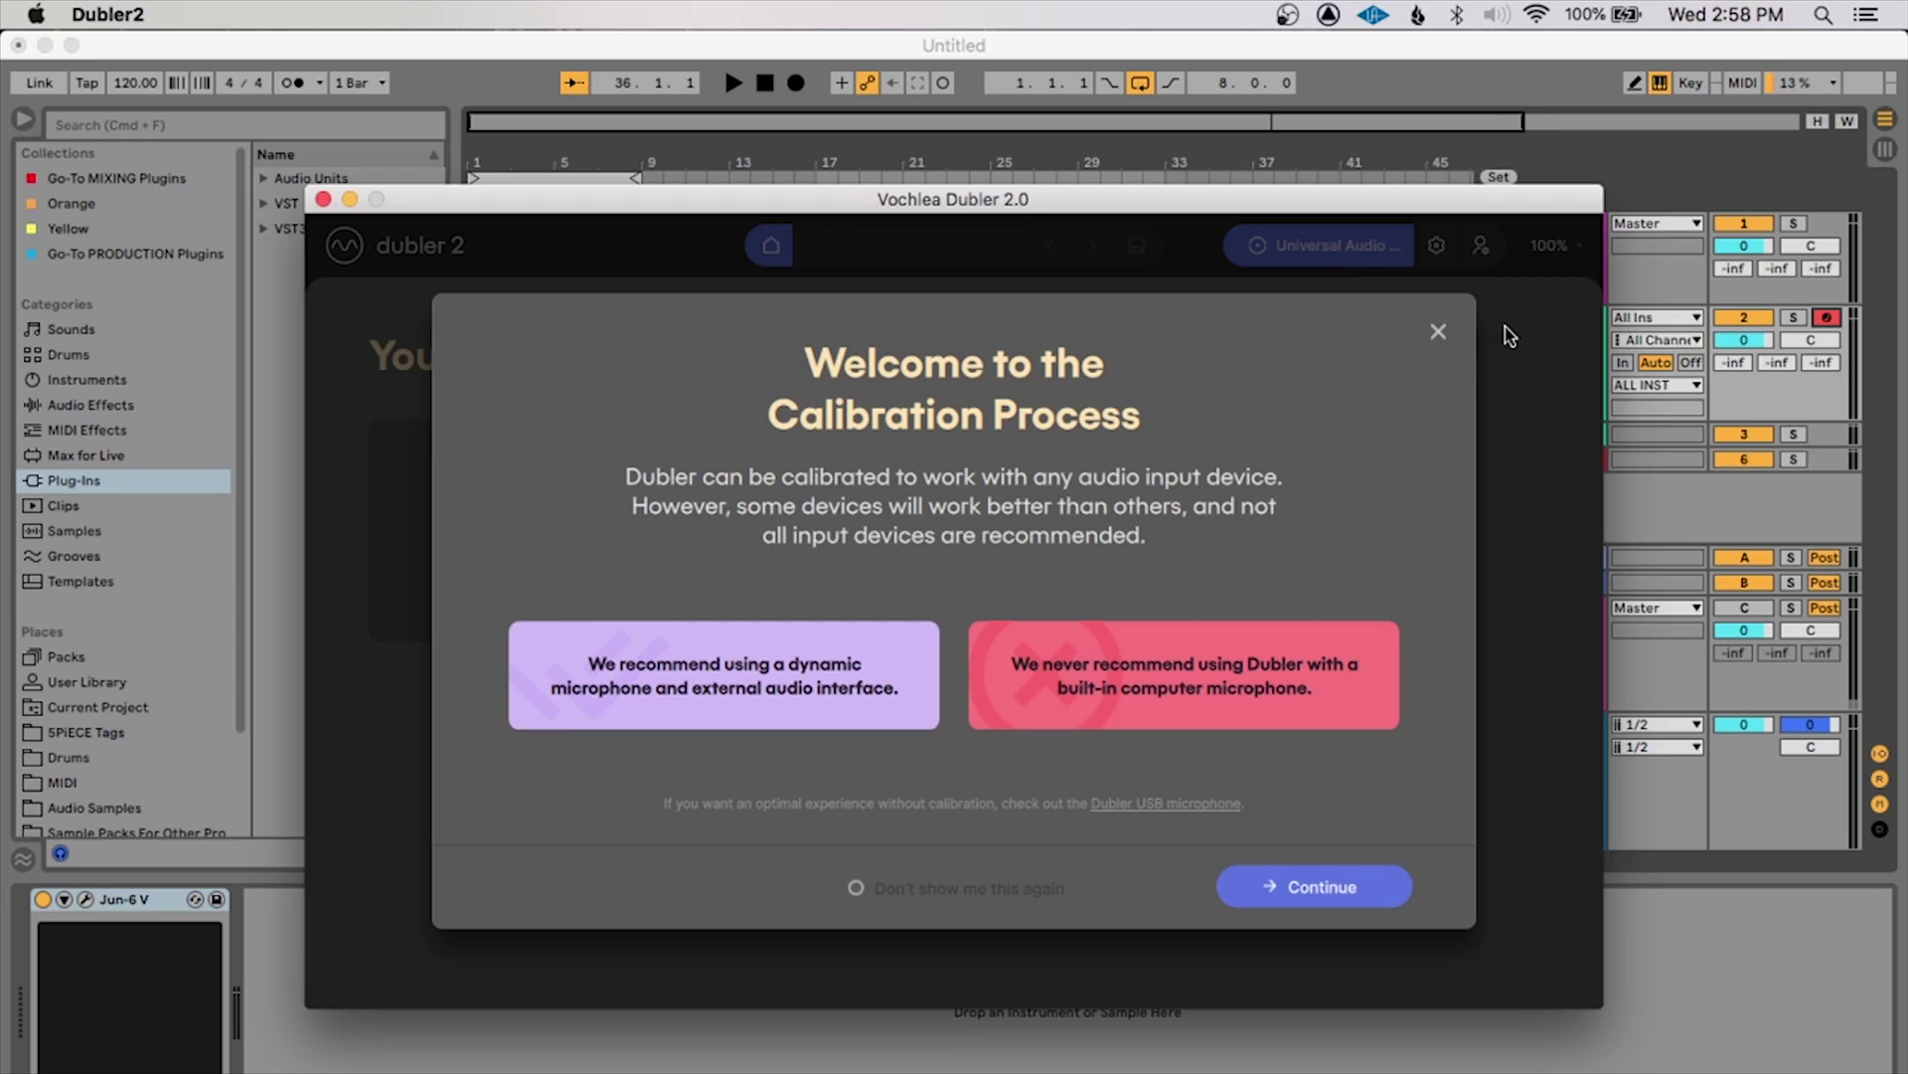
# Dismiss the calibration welcome screen and restart the microphone calibration process.
pyautogui.press('Return')
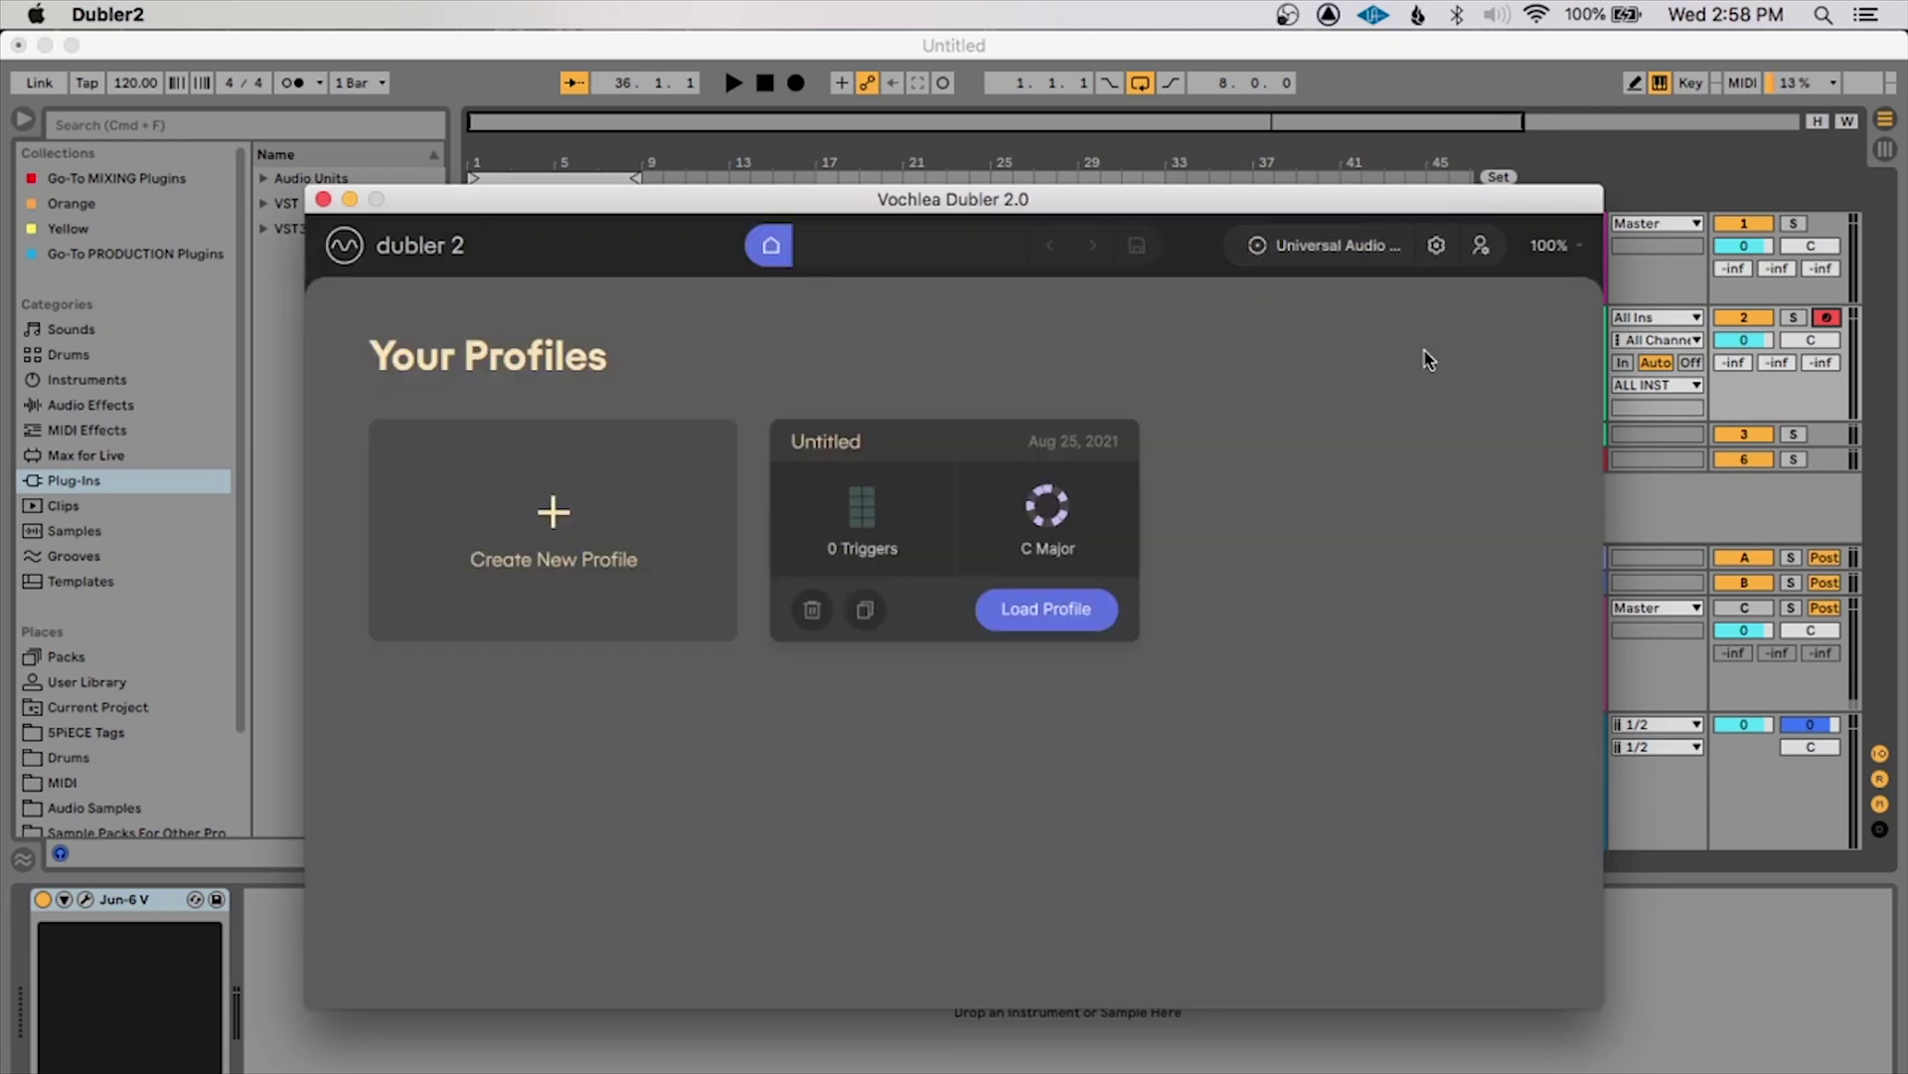
pyautogui.click(1324, 245)
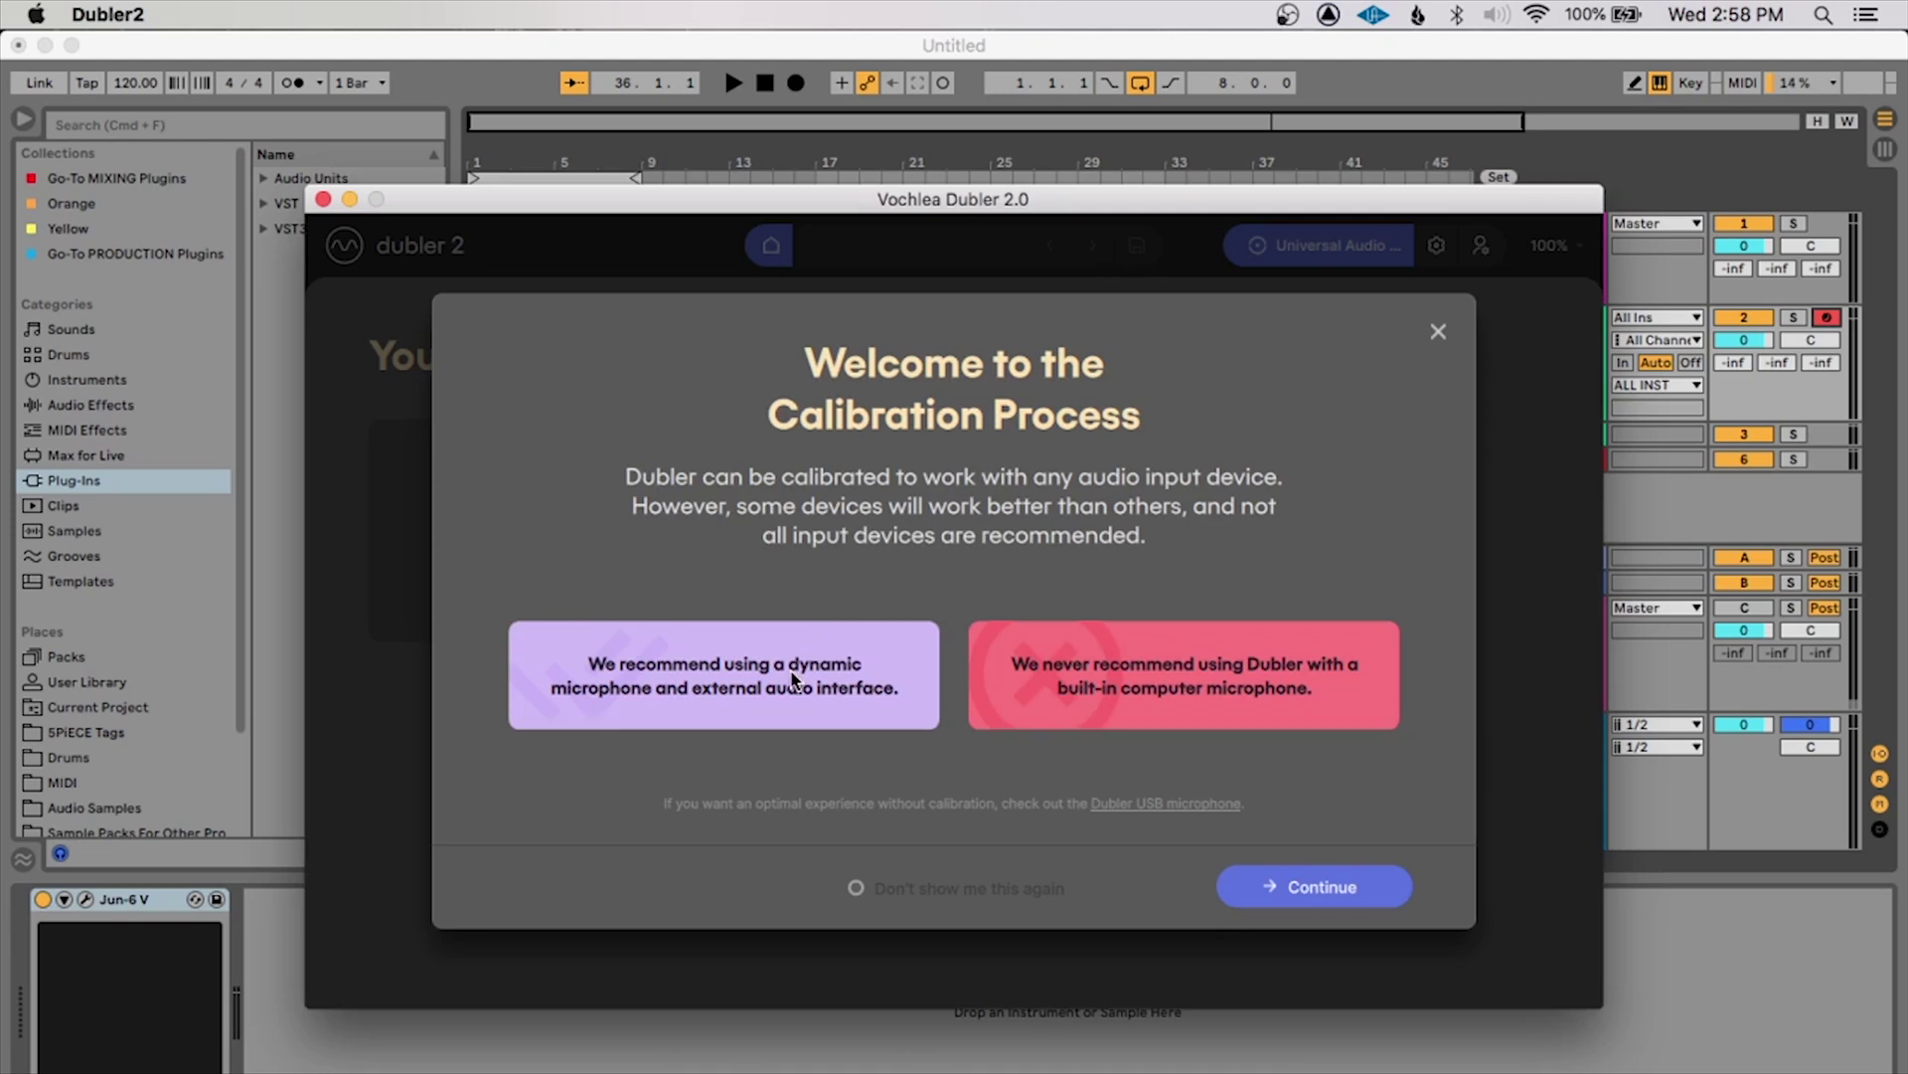
pyautogui.click(1438, 332)
pyautogui.click(1312, 256)
# Choose Universal Audio Thunderbolt on input channel MIC/LINE 2 and continue to the gain step.
pyautogui.click(1314, 886)
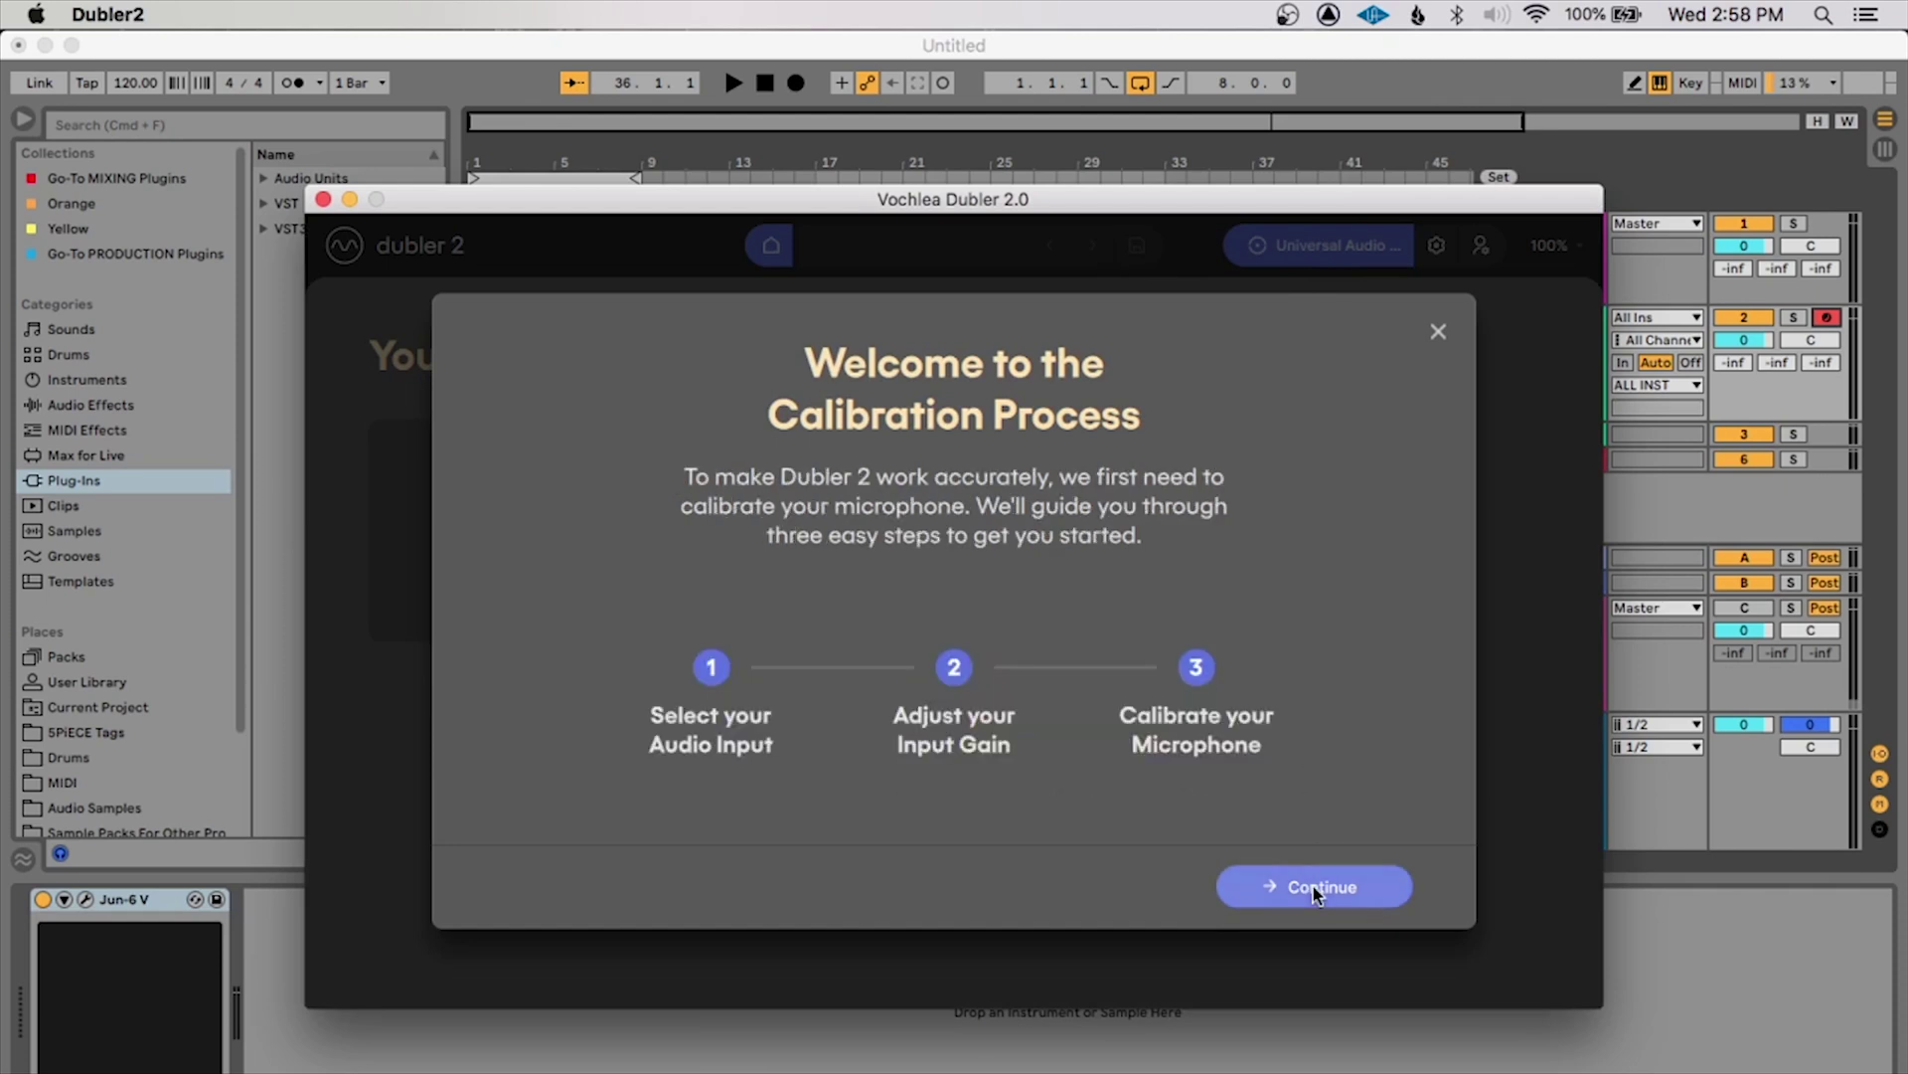
pyautogui.click(1312, 886)
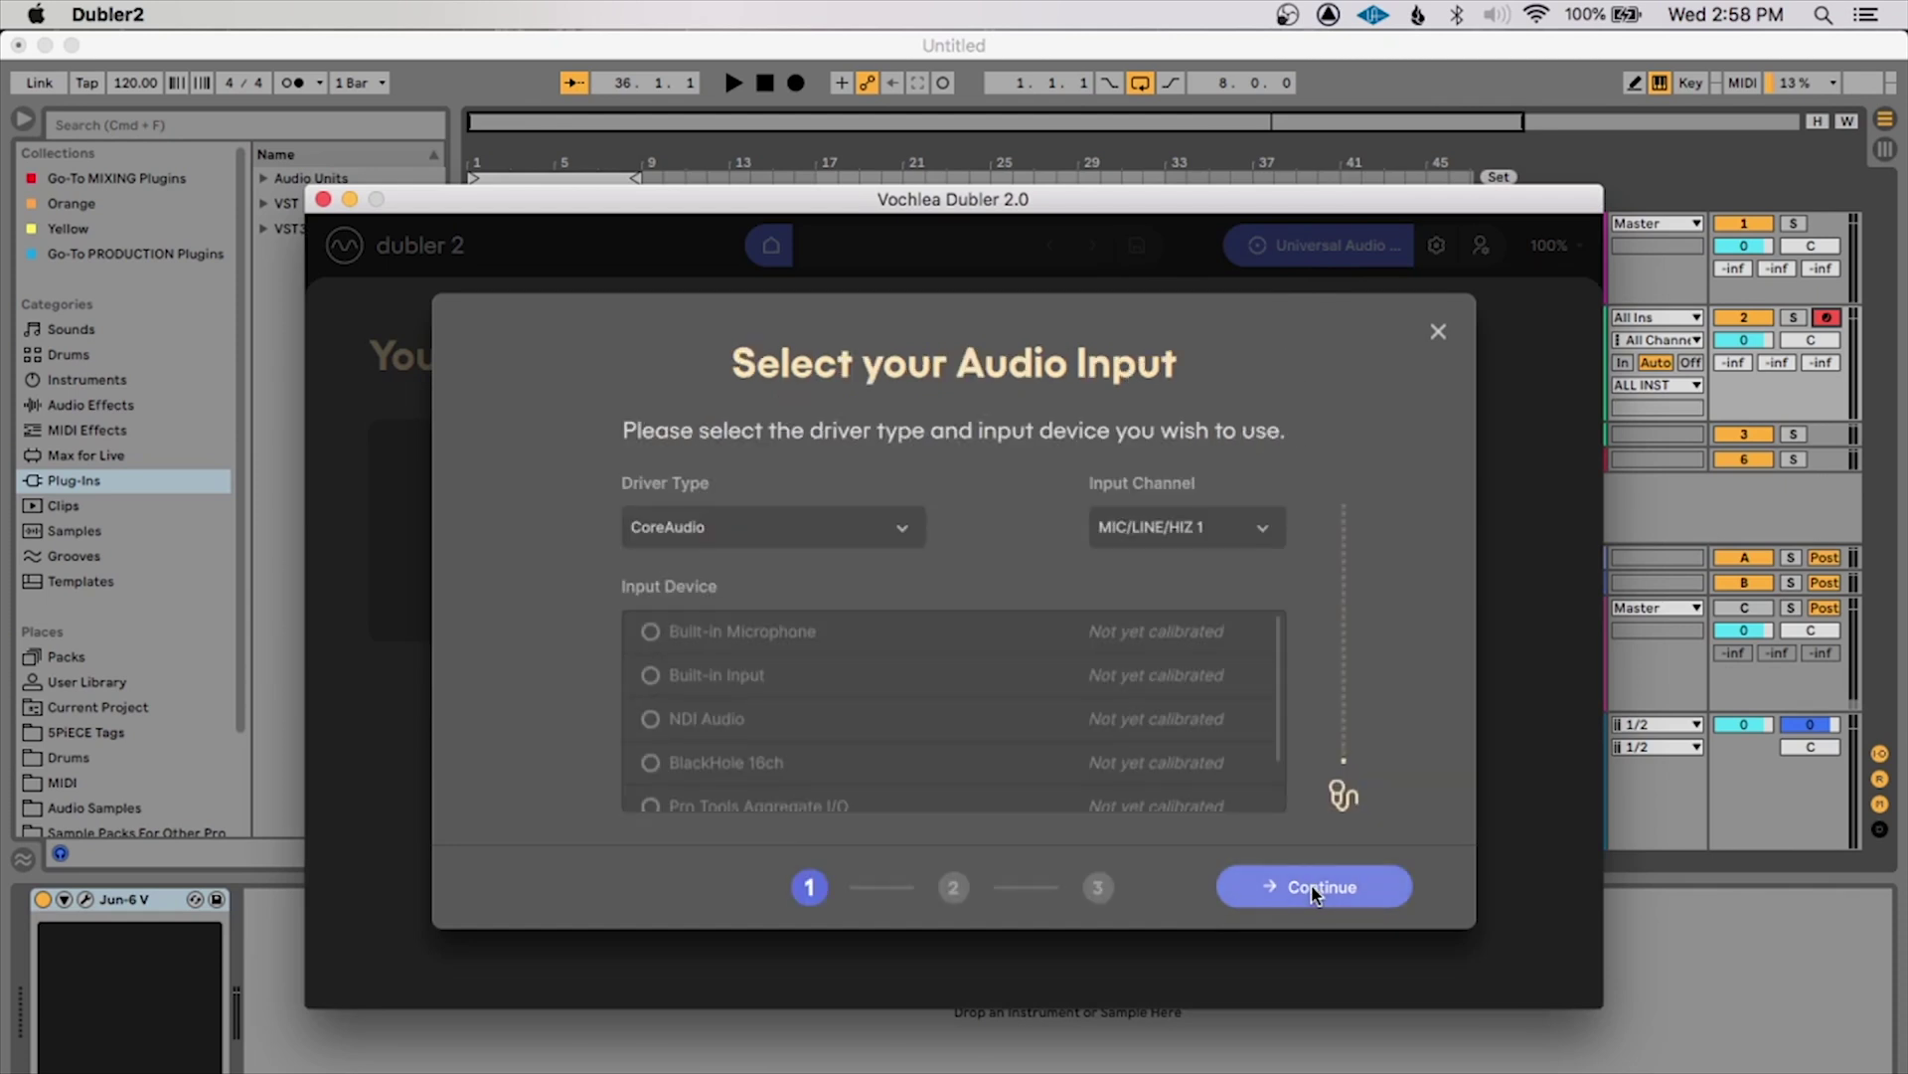
pyautogui.scroll(-2, 652, 706)
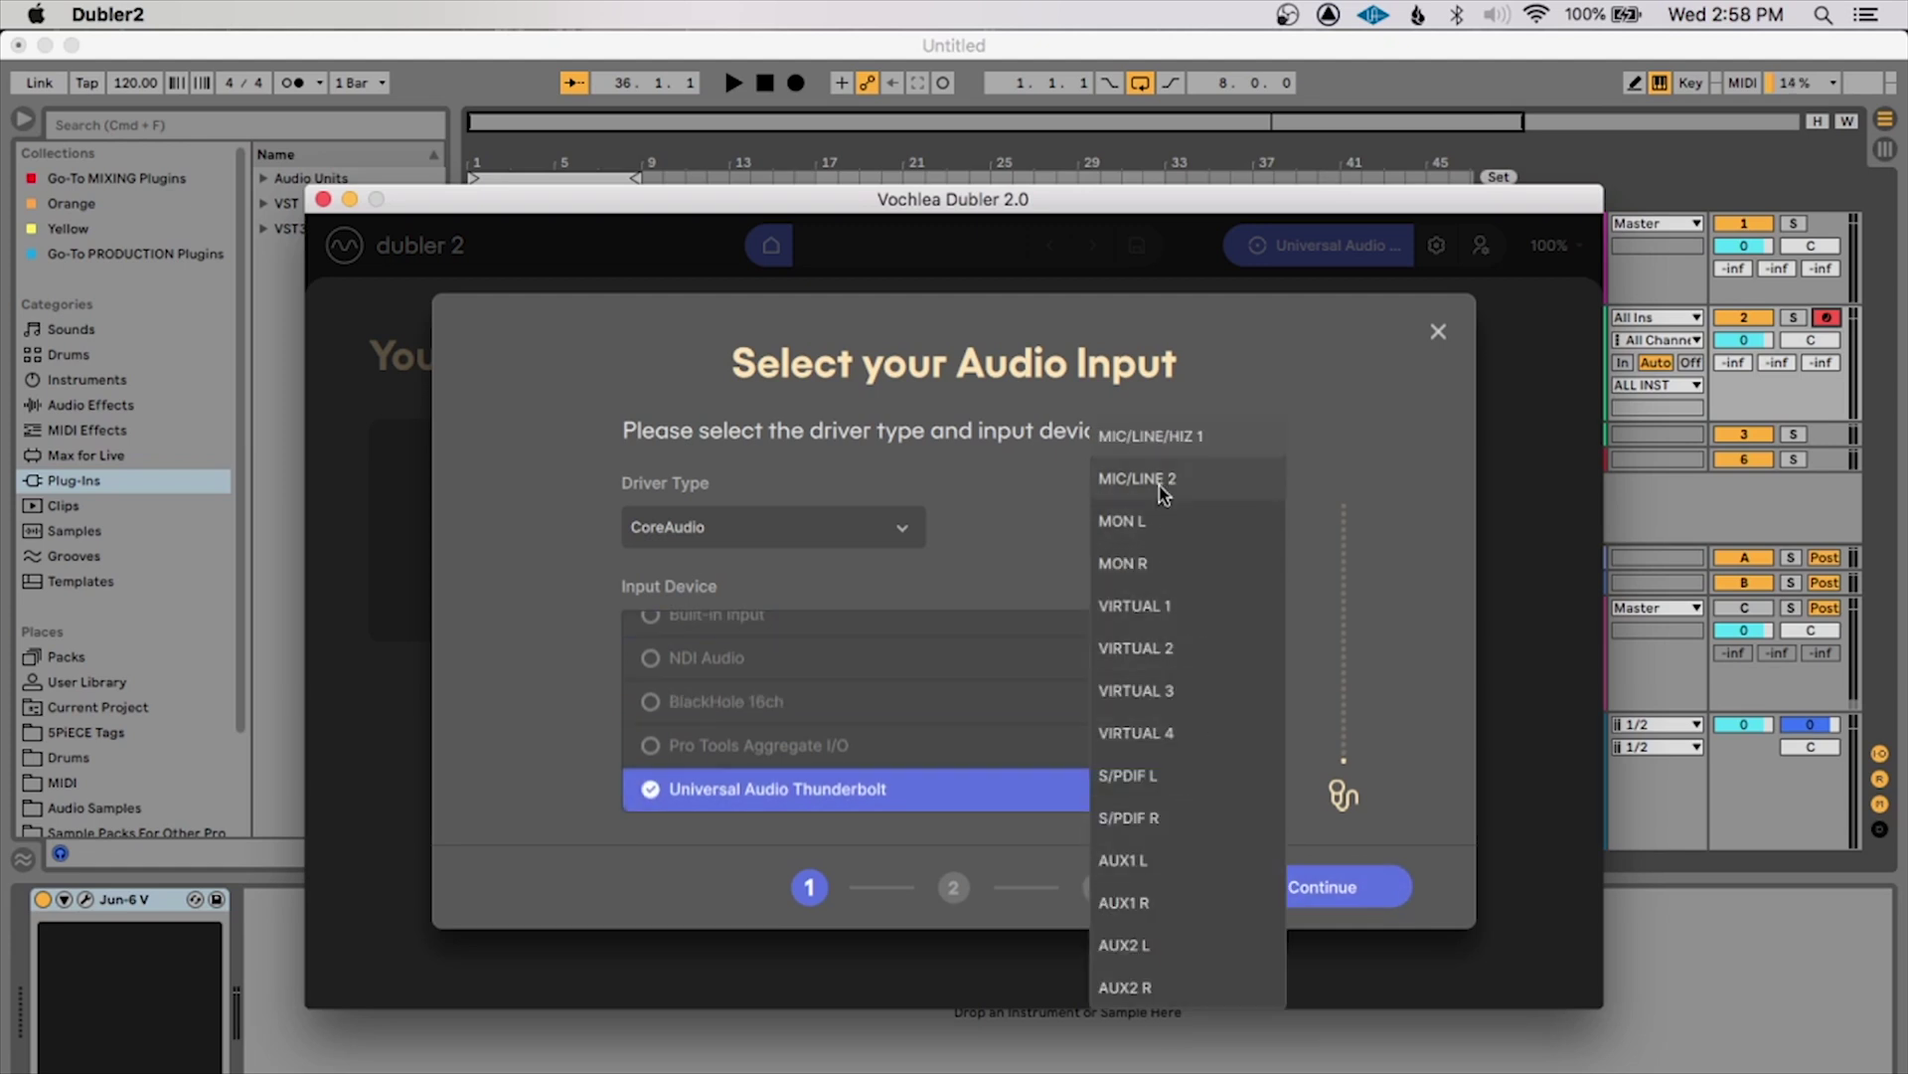
pyautogui.click(1163, 491)
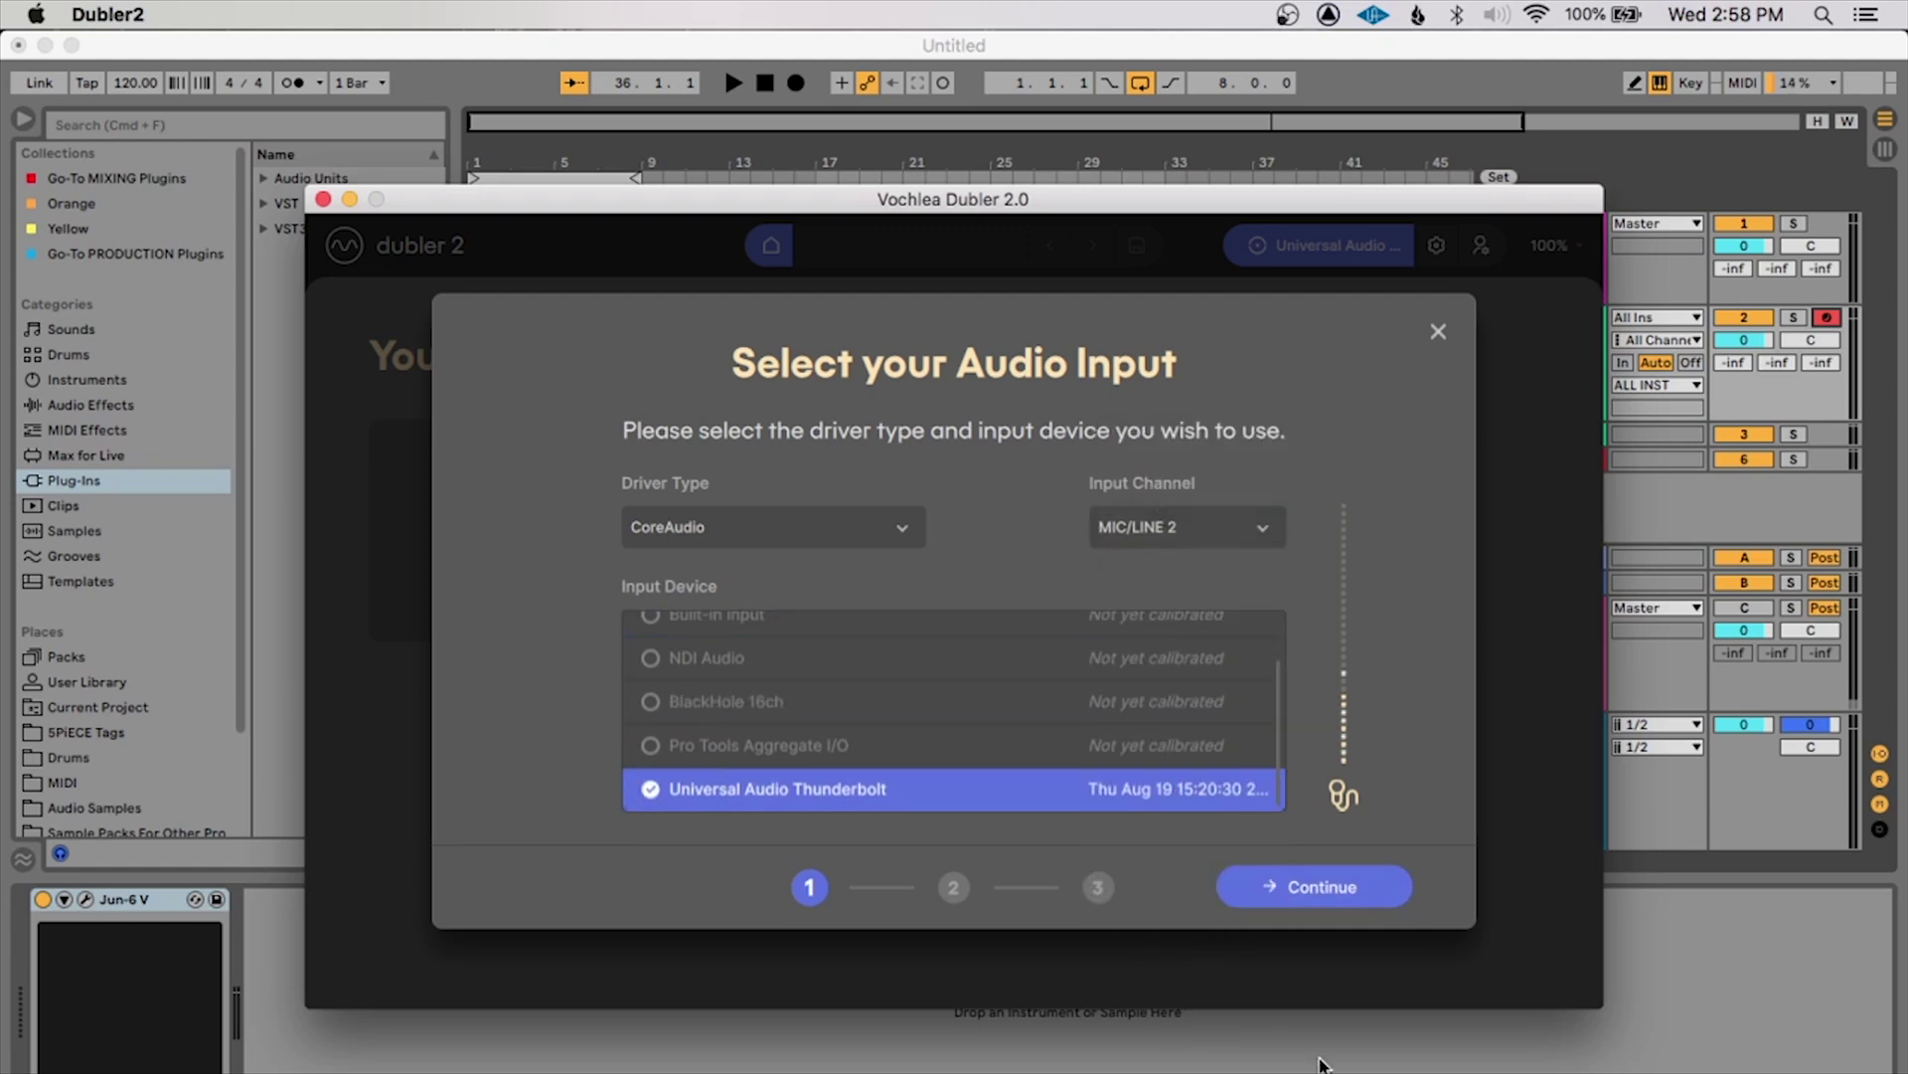
pyautogui.click(1323, 900)
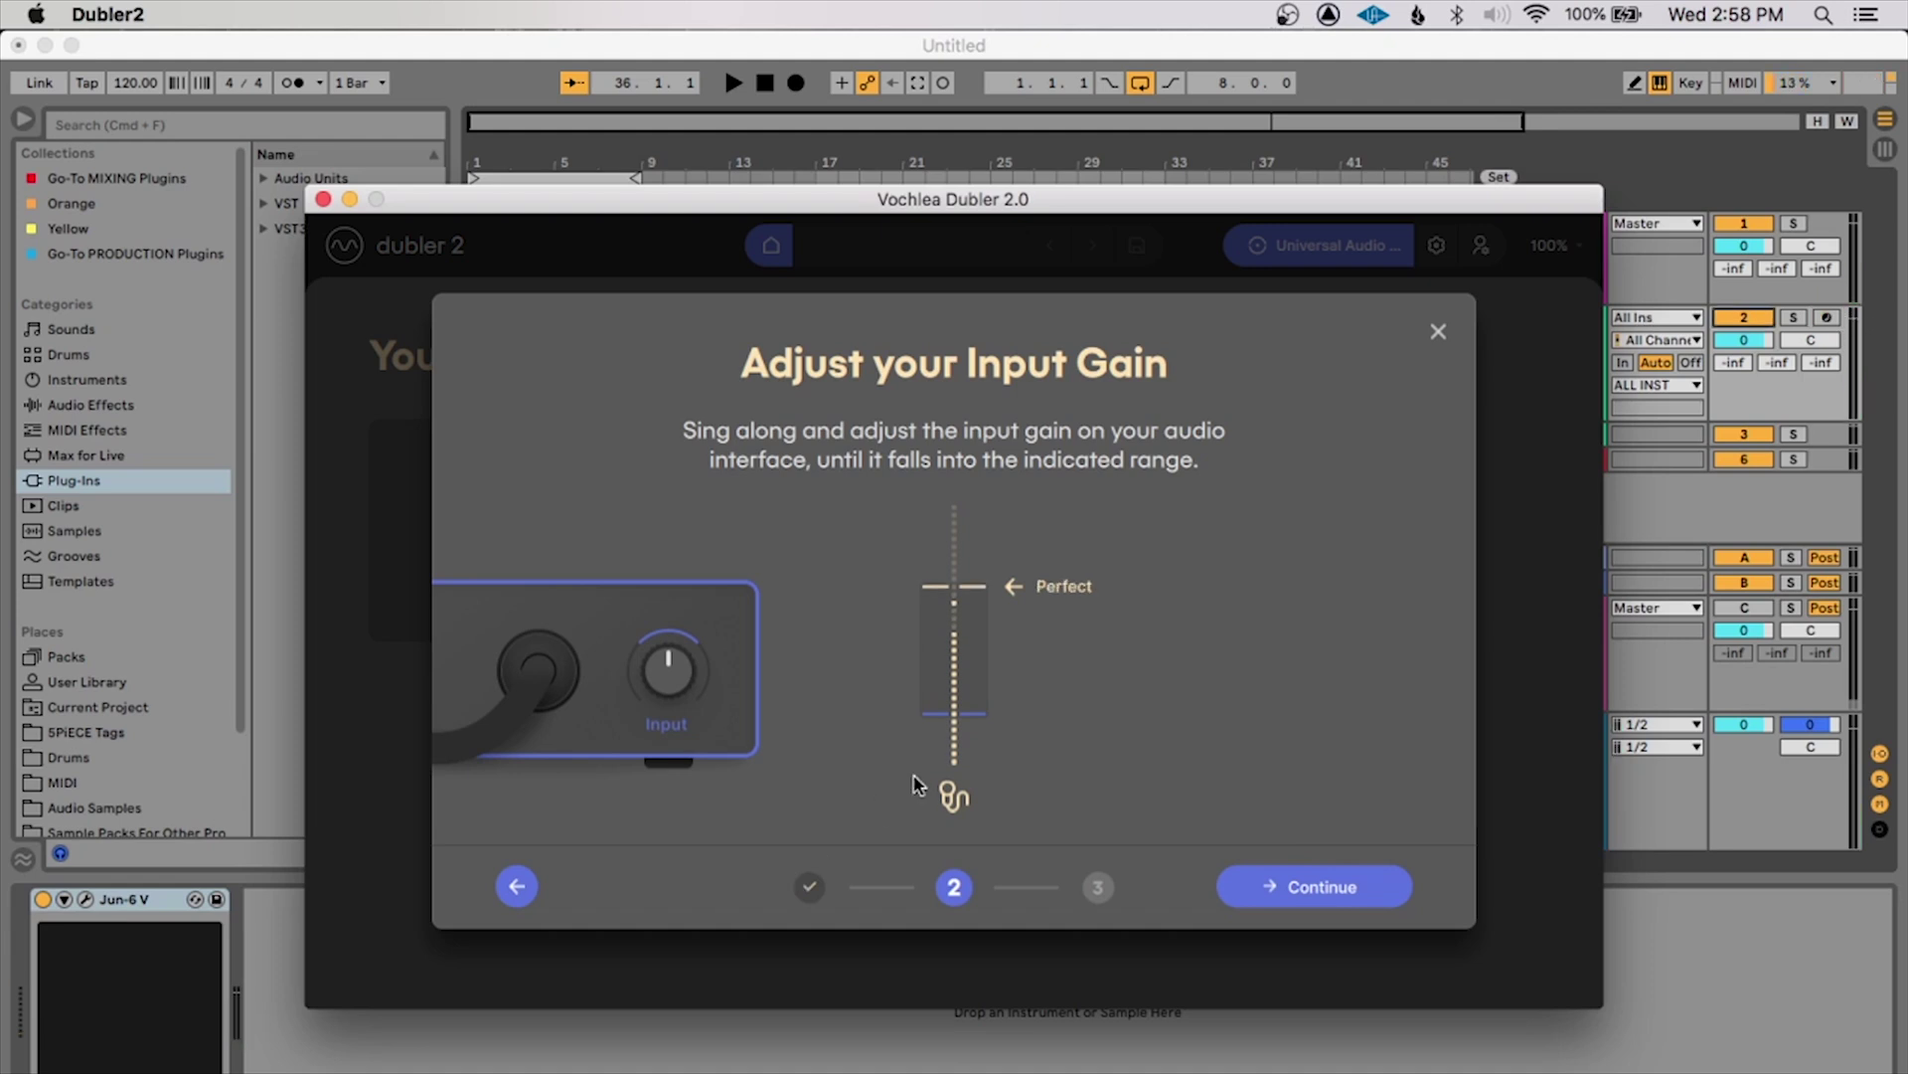
# Accept the 'Perfect' gain level and complete mic calibration for the Universal Audio Thunderbolt input.
pyautogui.click(1239, 892)
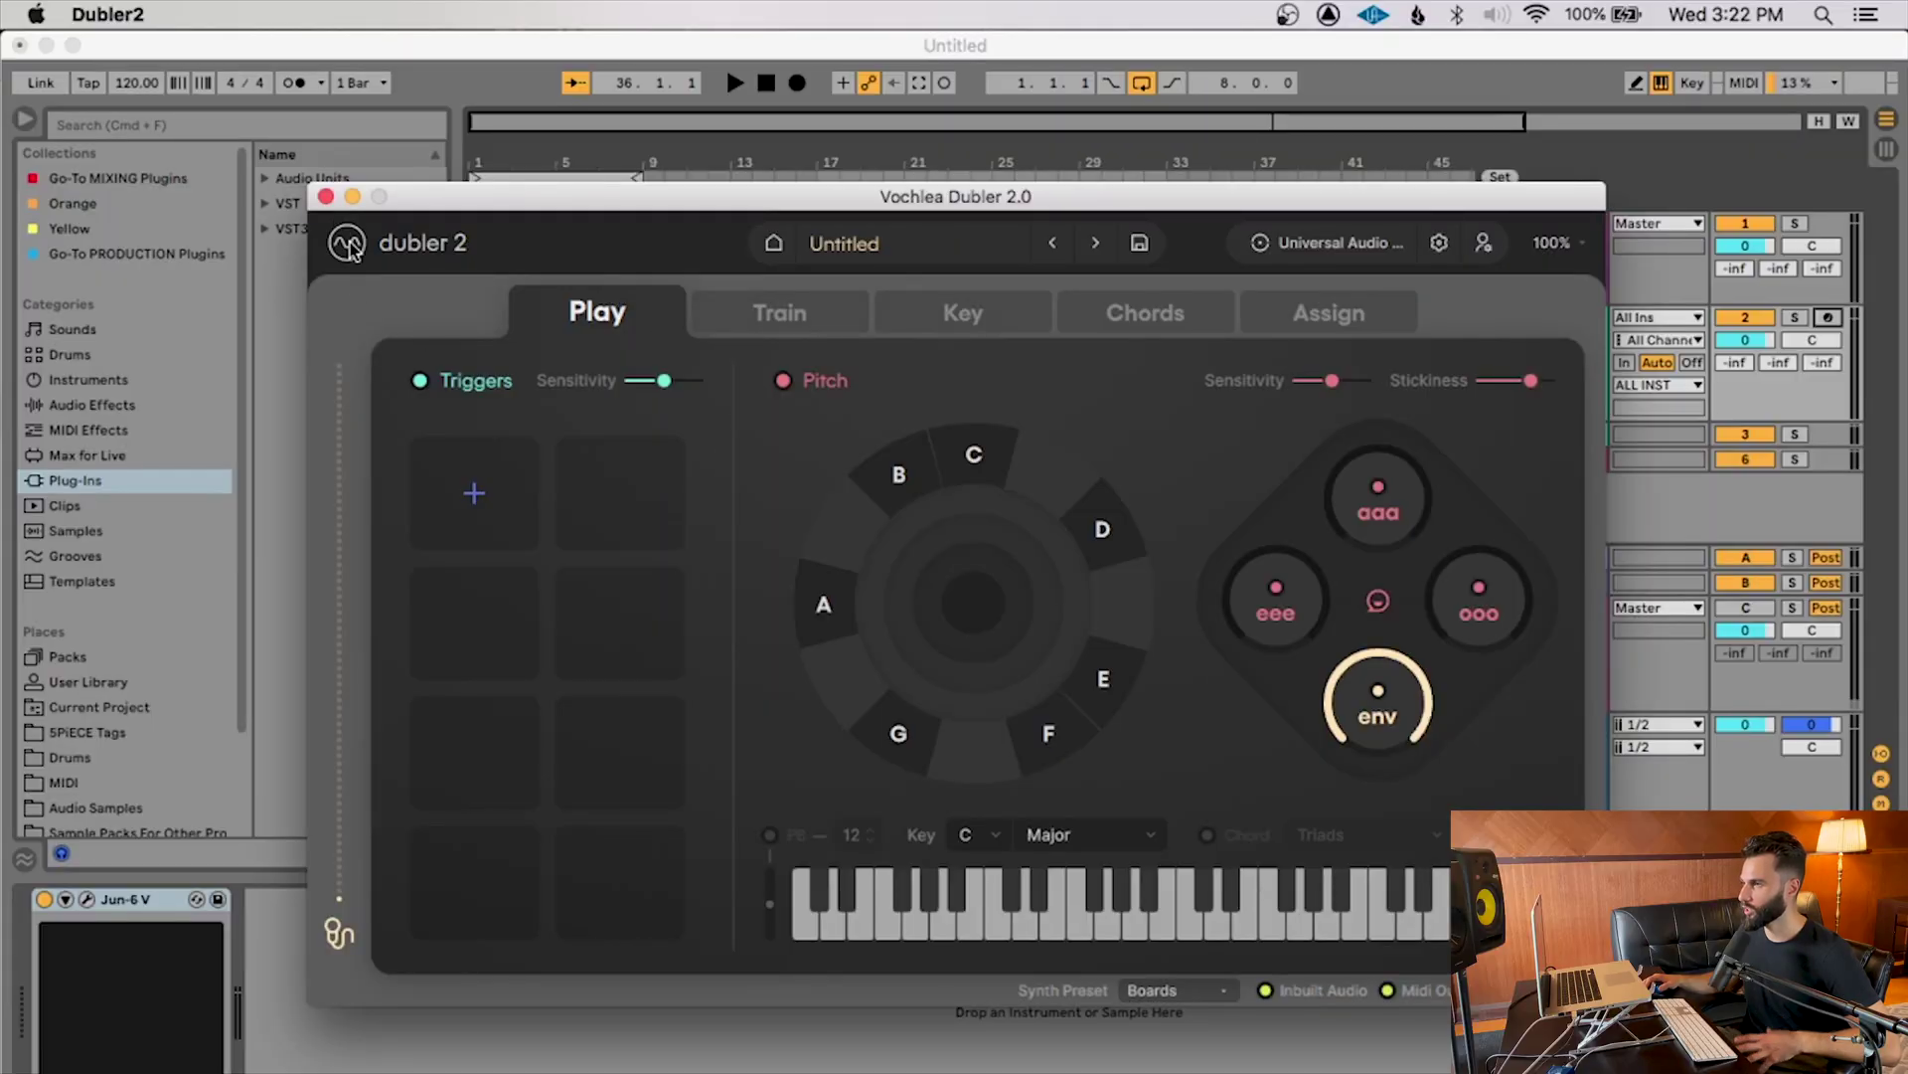
# Check Live's MIDI preferences for the Dubler2 input with Track and Remote enabled.
pyautogui.click(123, 57)
pyautogui.click(96, 10)
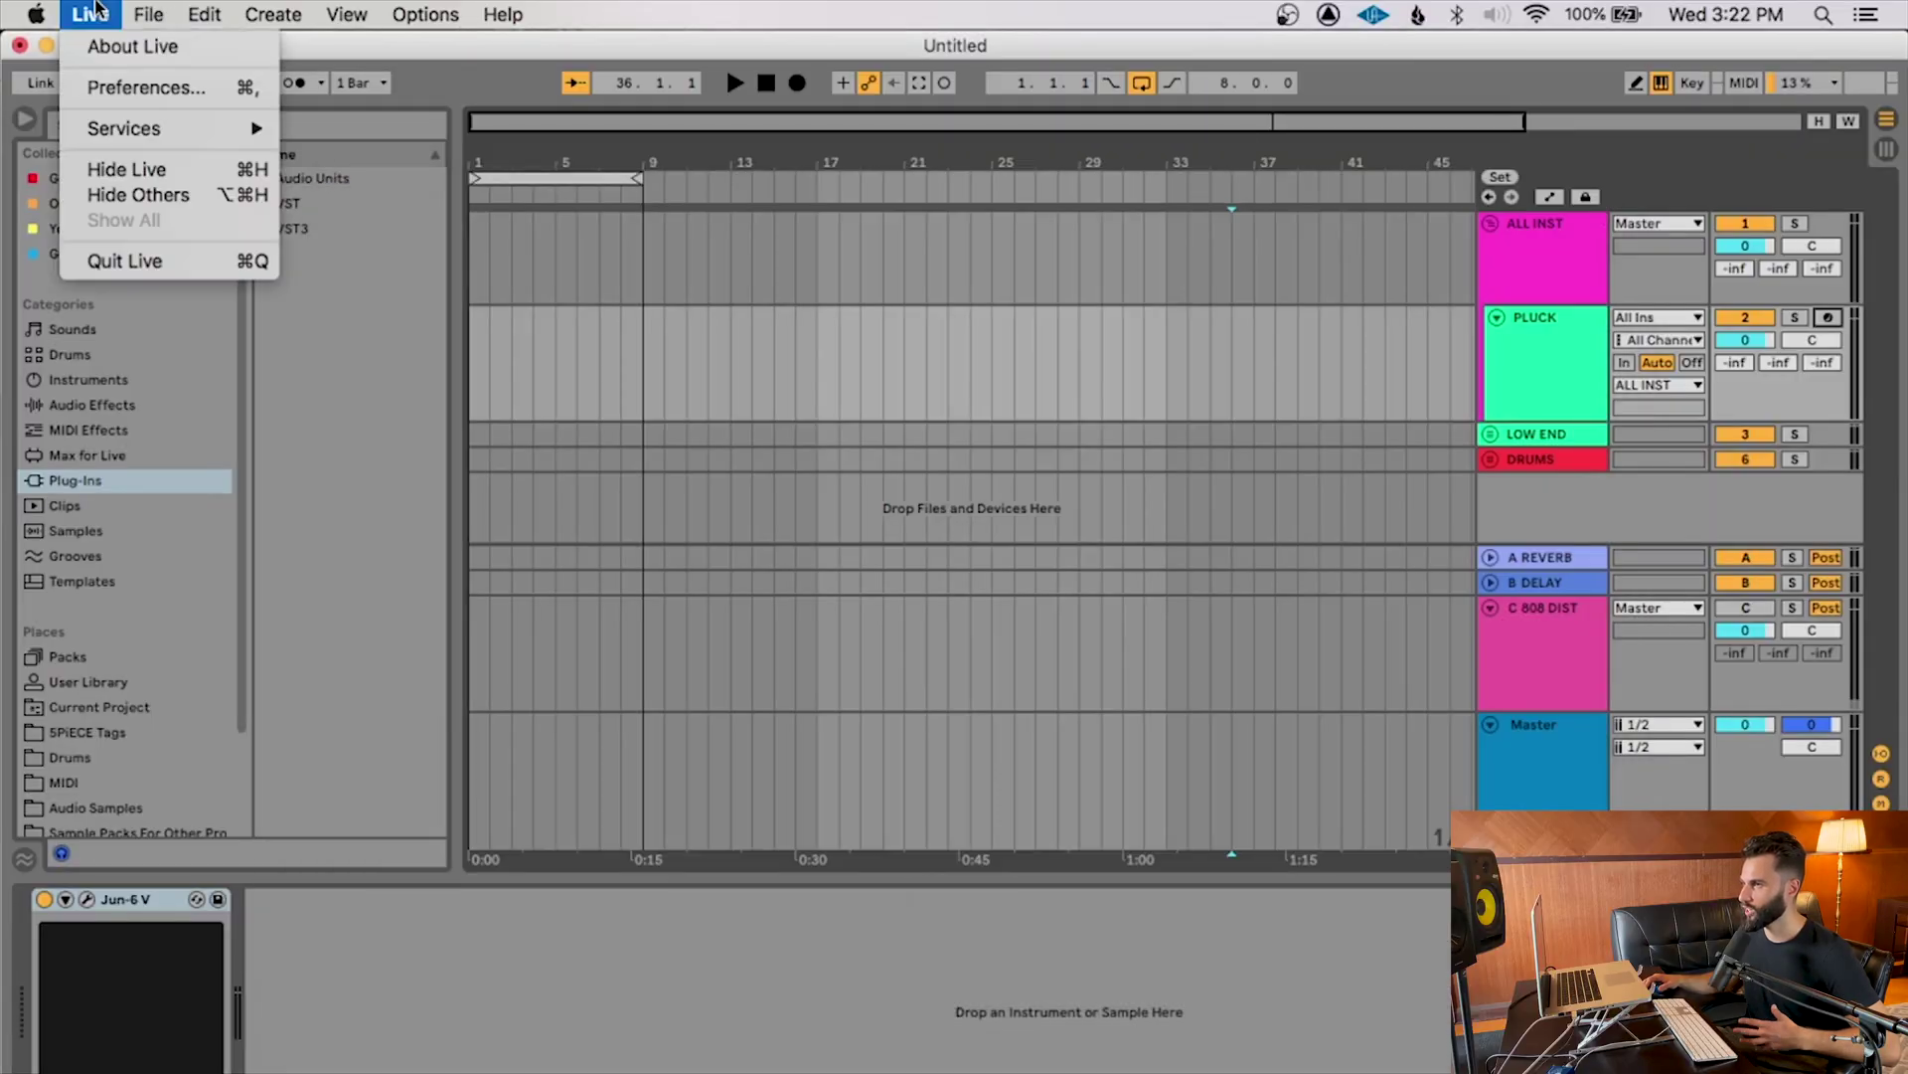
pyautogui.click(127, 85)
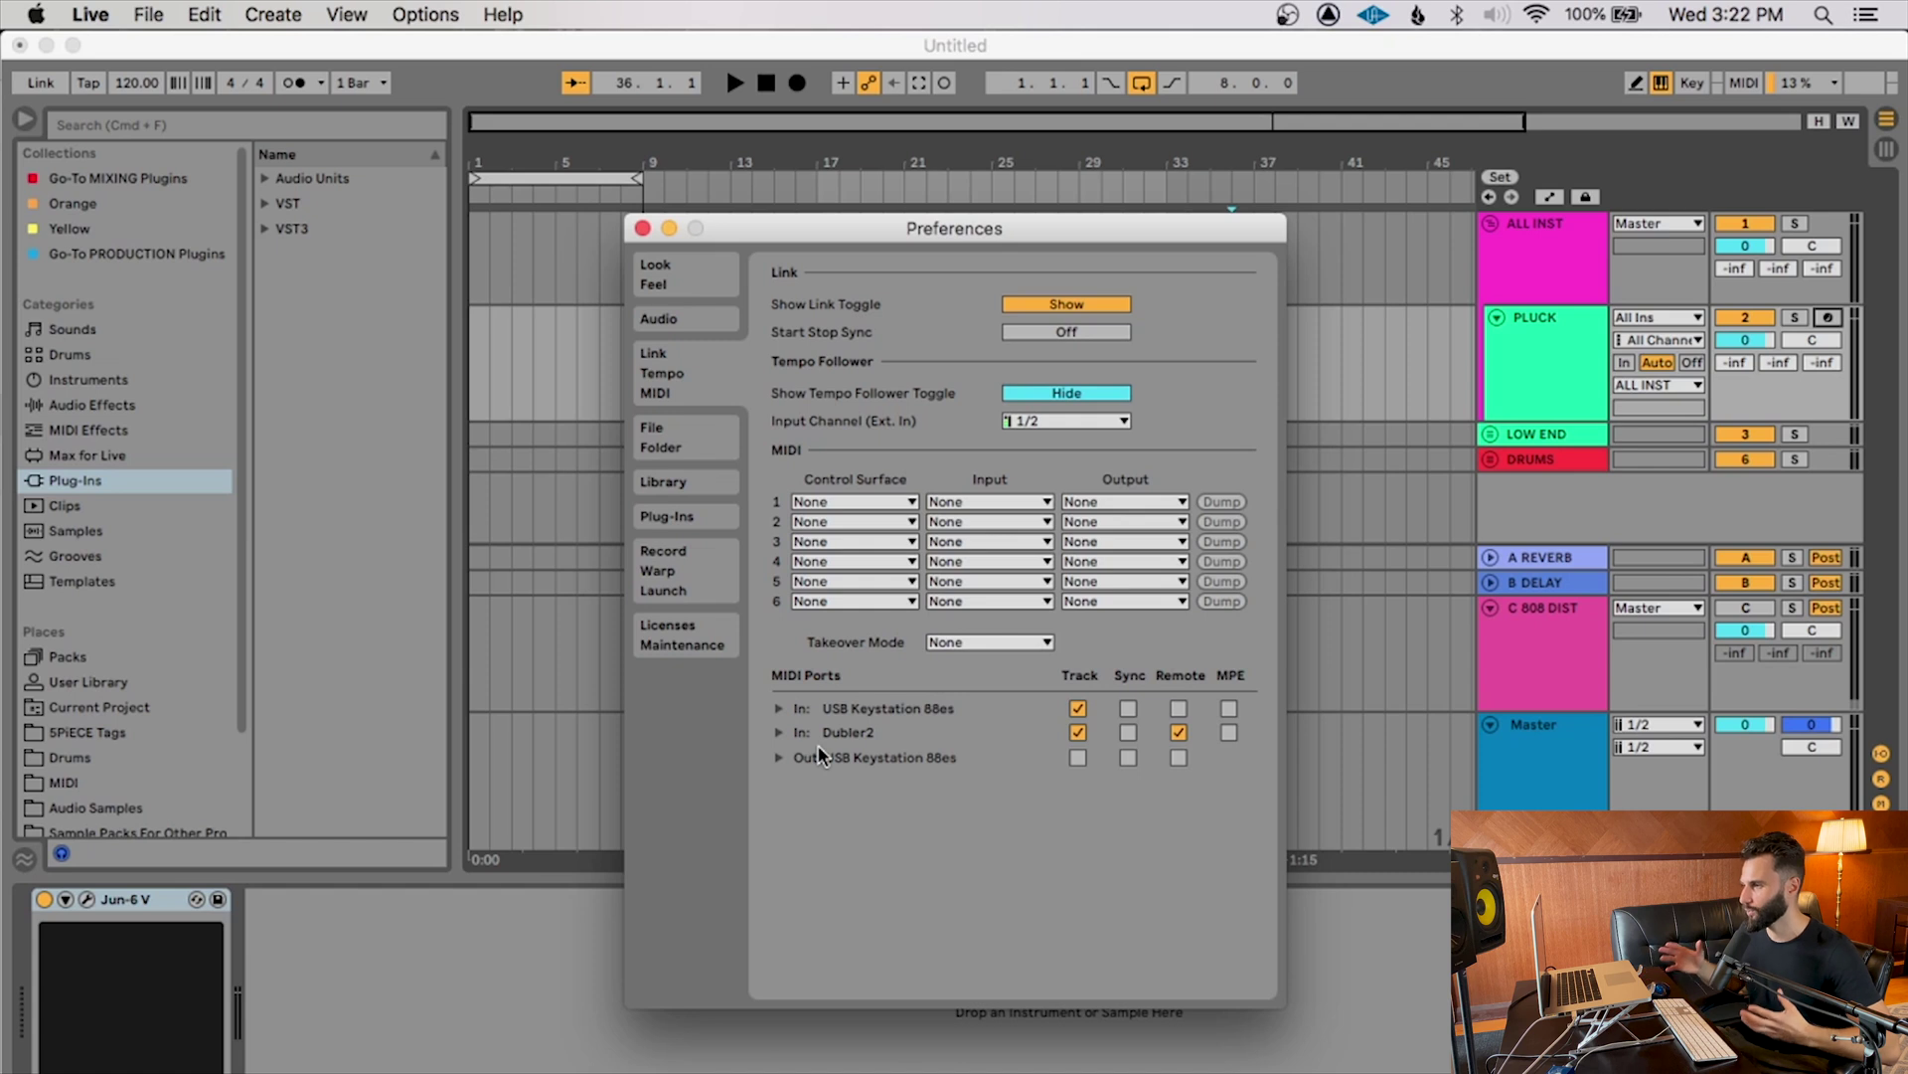
pyautogui.click(644, 229)
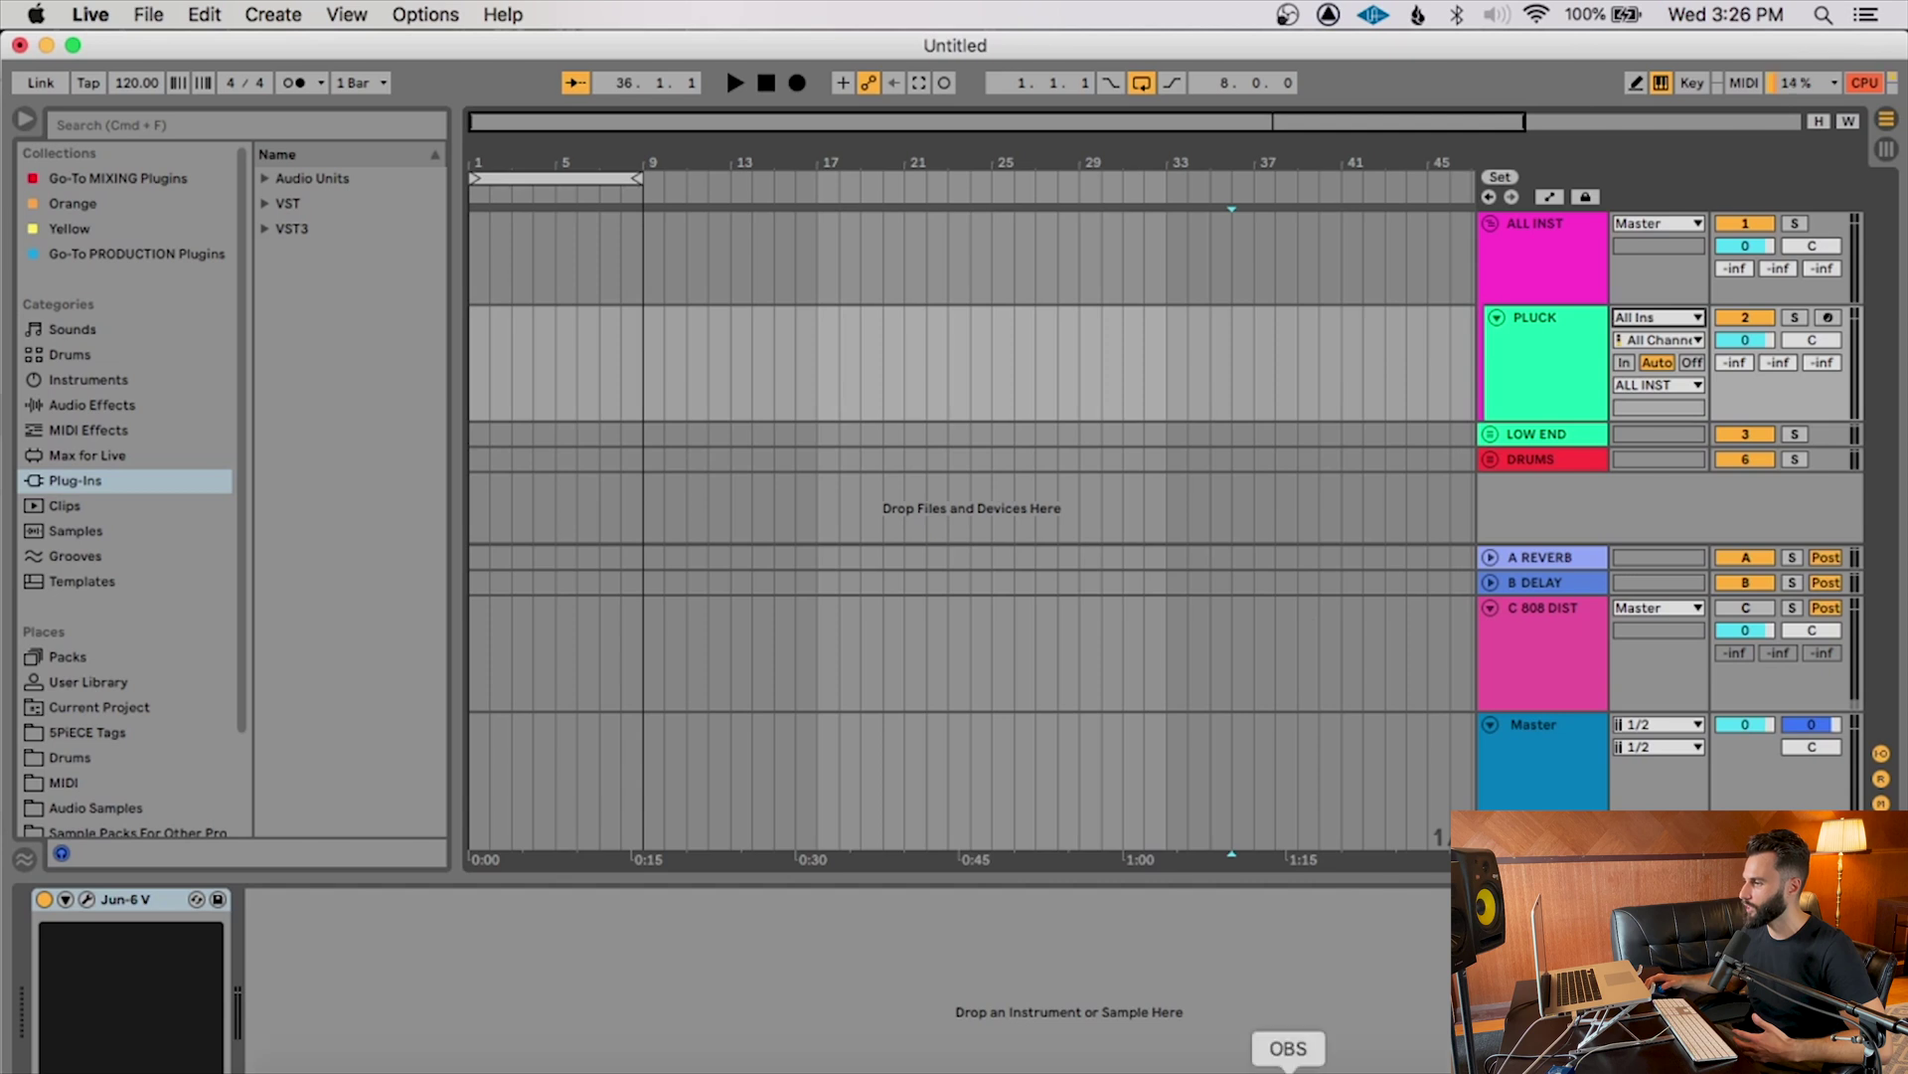
# Move the Dubler 2 window higher, browse its Synth Preset list, then minimize it.
pyautogui.click(1461, 1065)
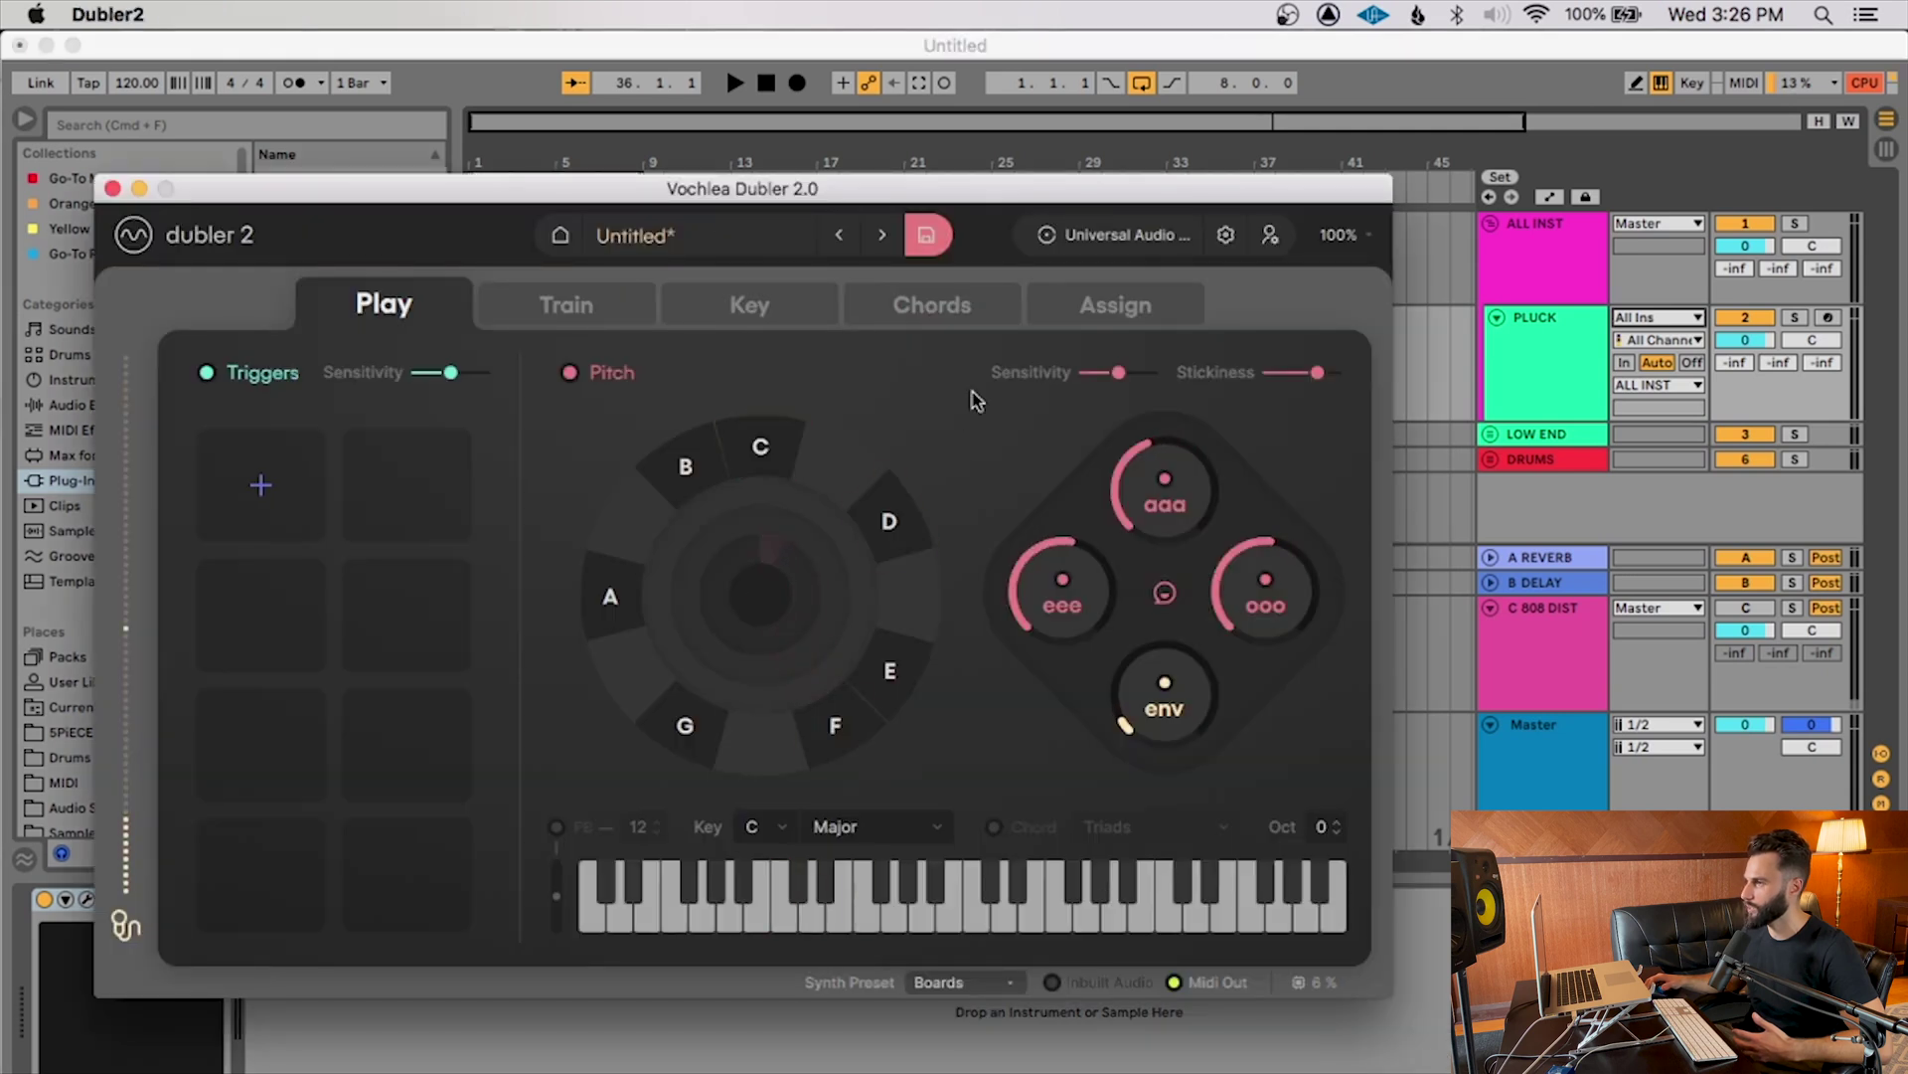
pyautogui.moveTo(764, 203); pyautogui.dragTo(748, 119)
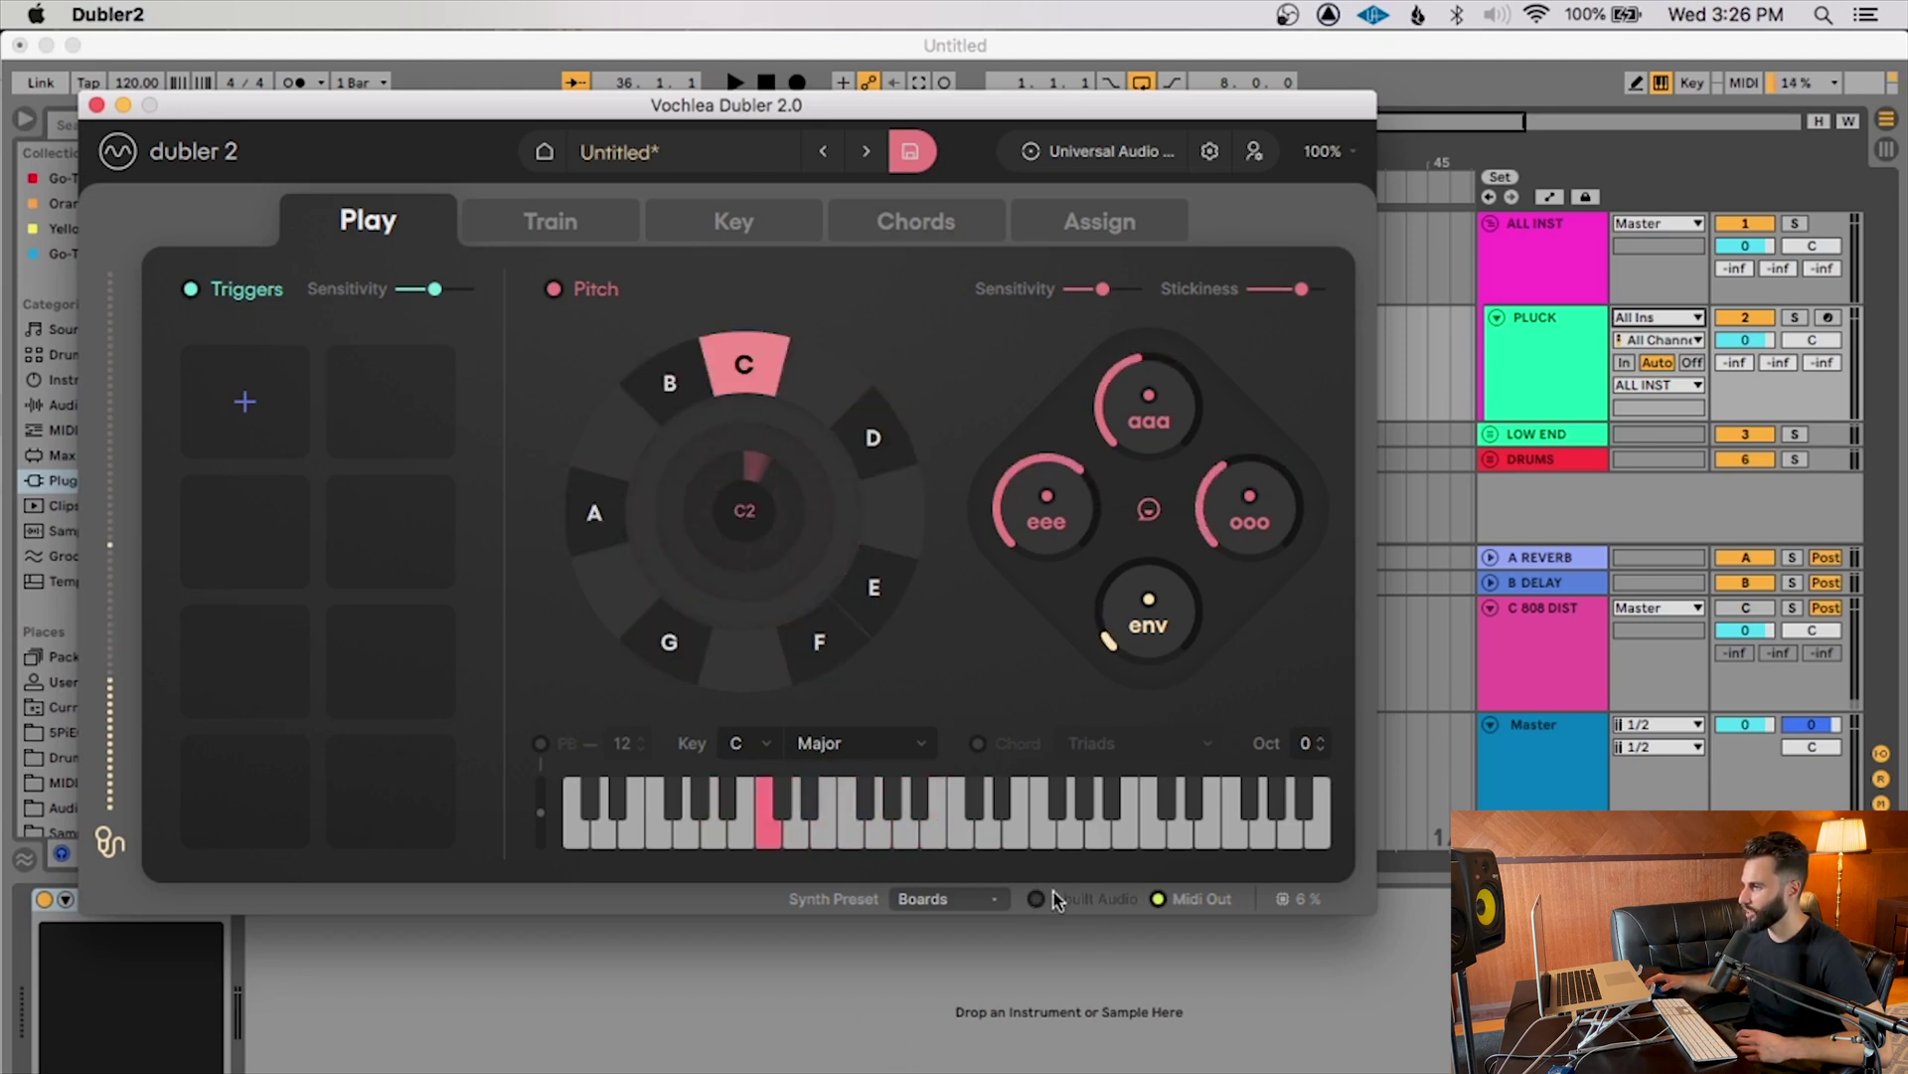
pyautogui.click(966, 904)
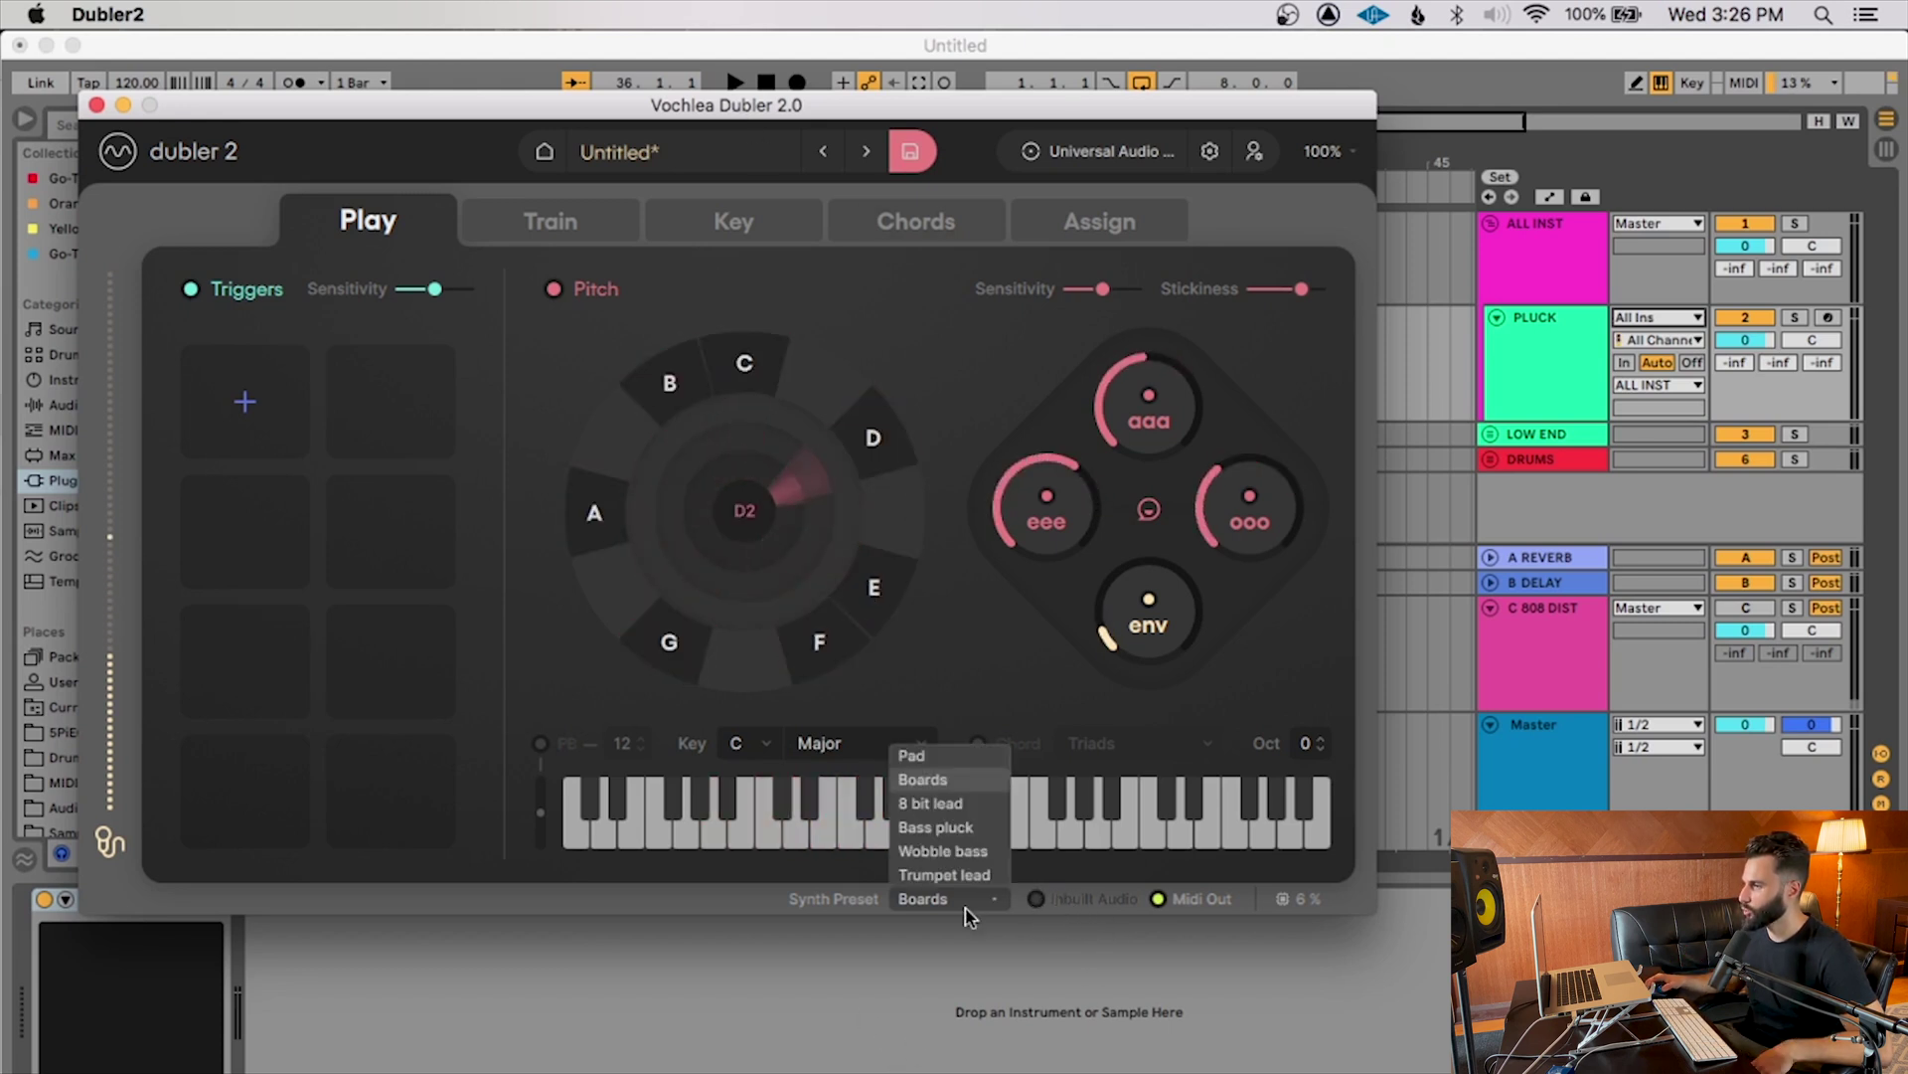
pyautogui.click(795, 908)
pyautogui.press('super+m')
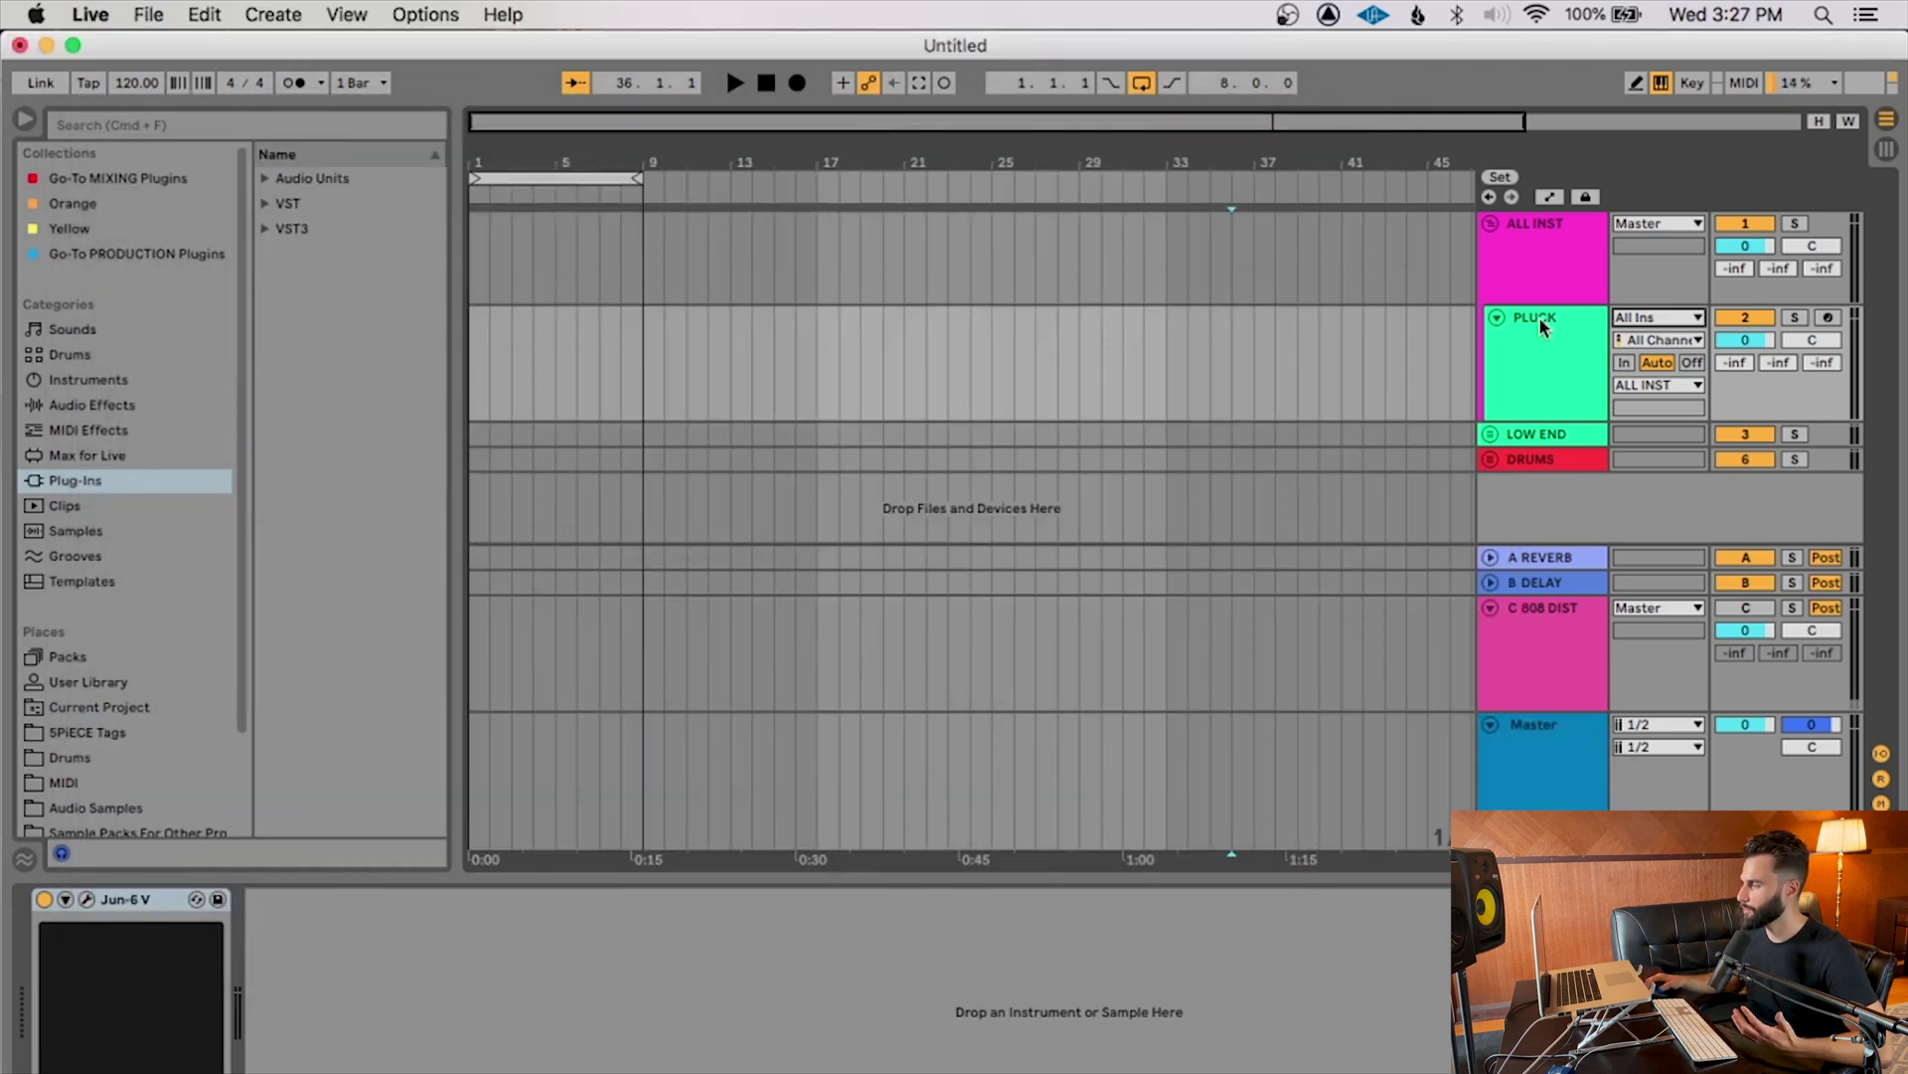
pyautogui.click(1541, 328)
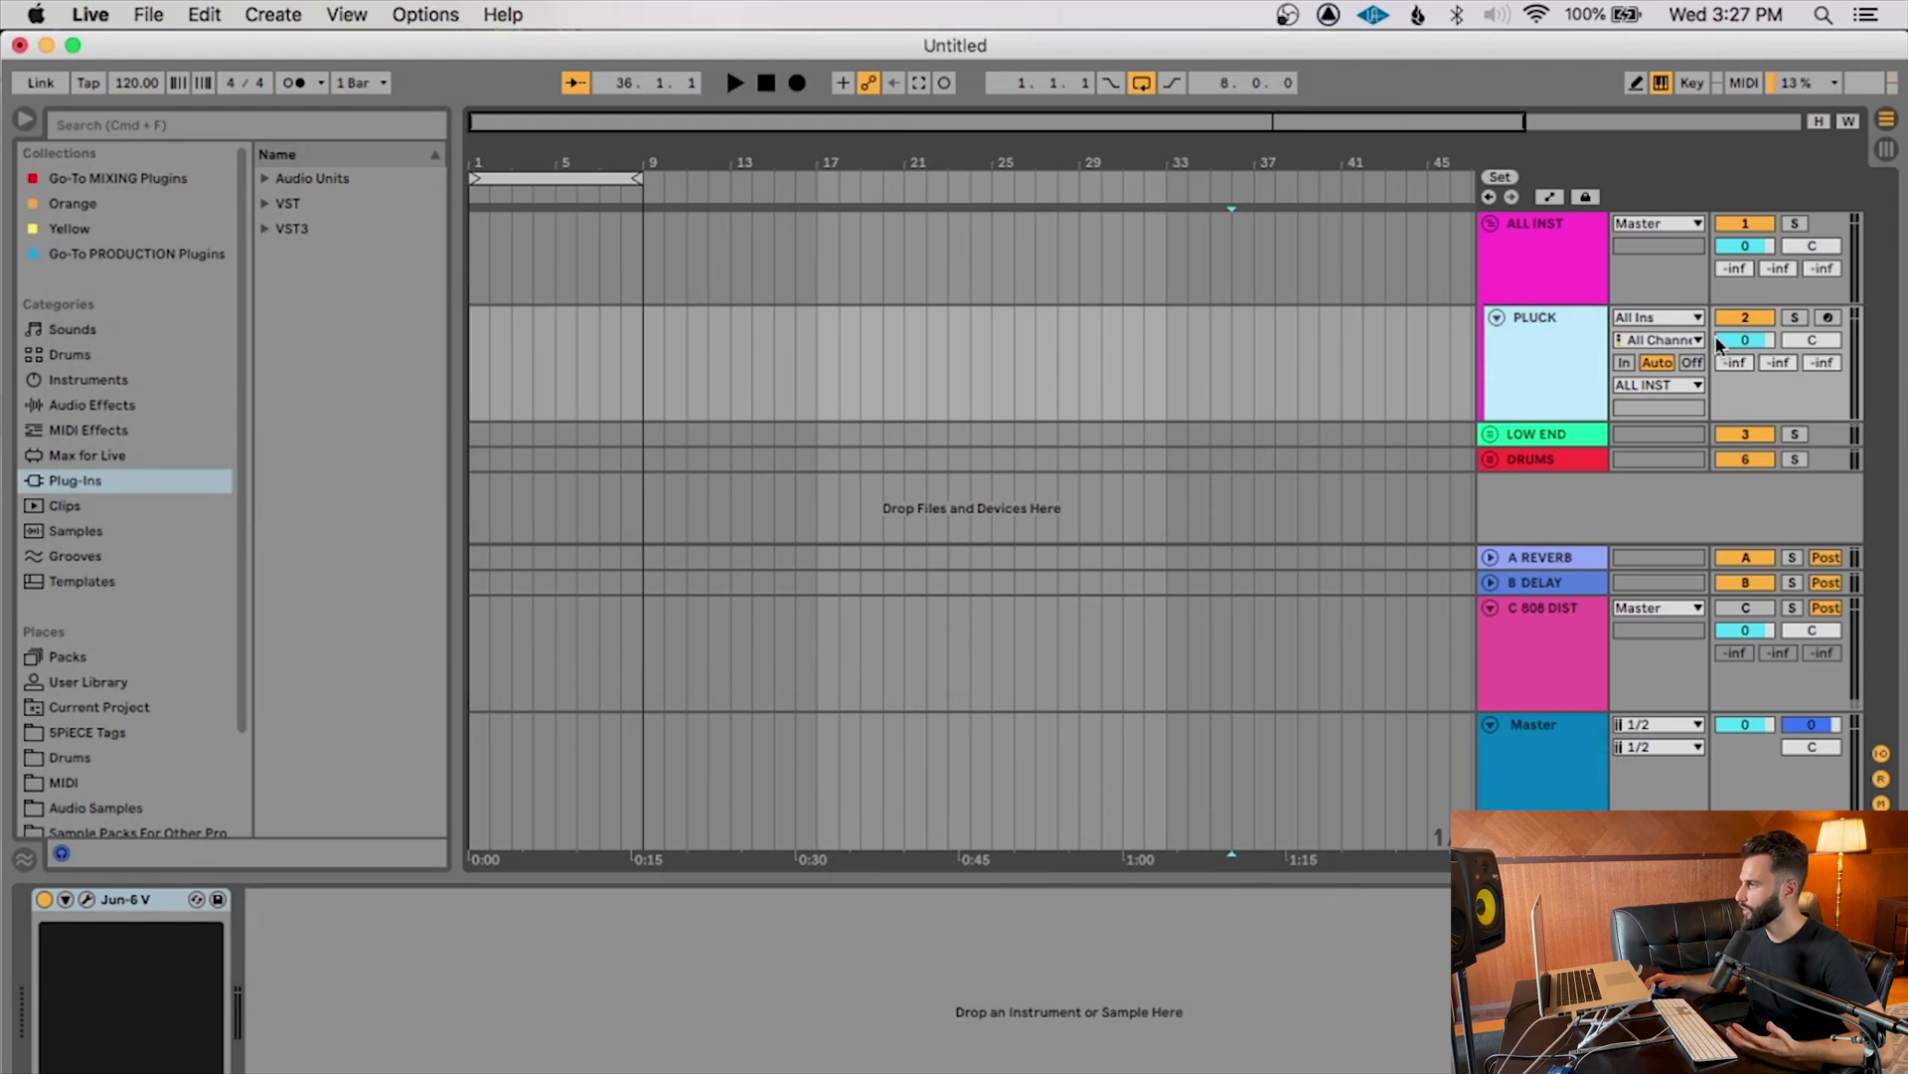
pyautogui.click(1845, 319)
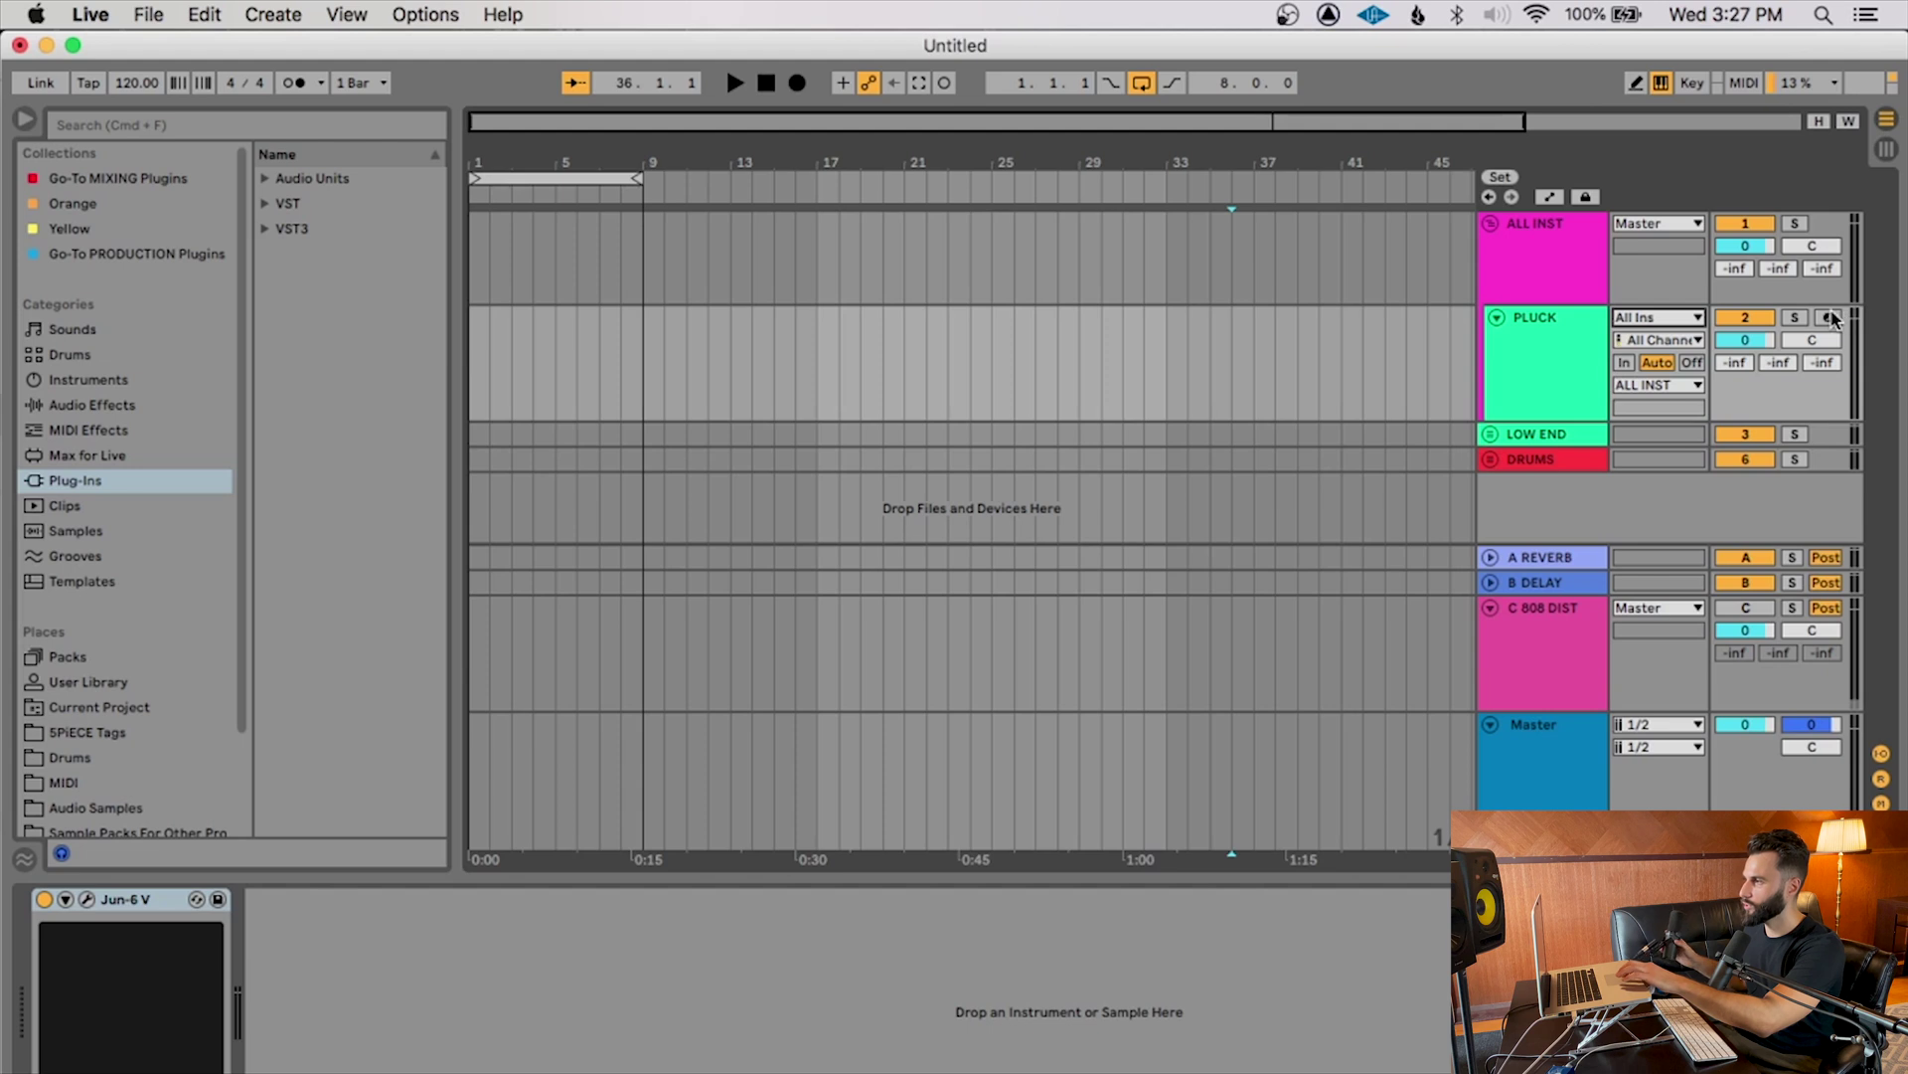
pyautogui.click(1829, 318)
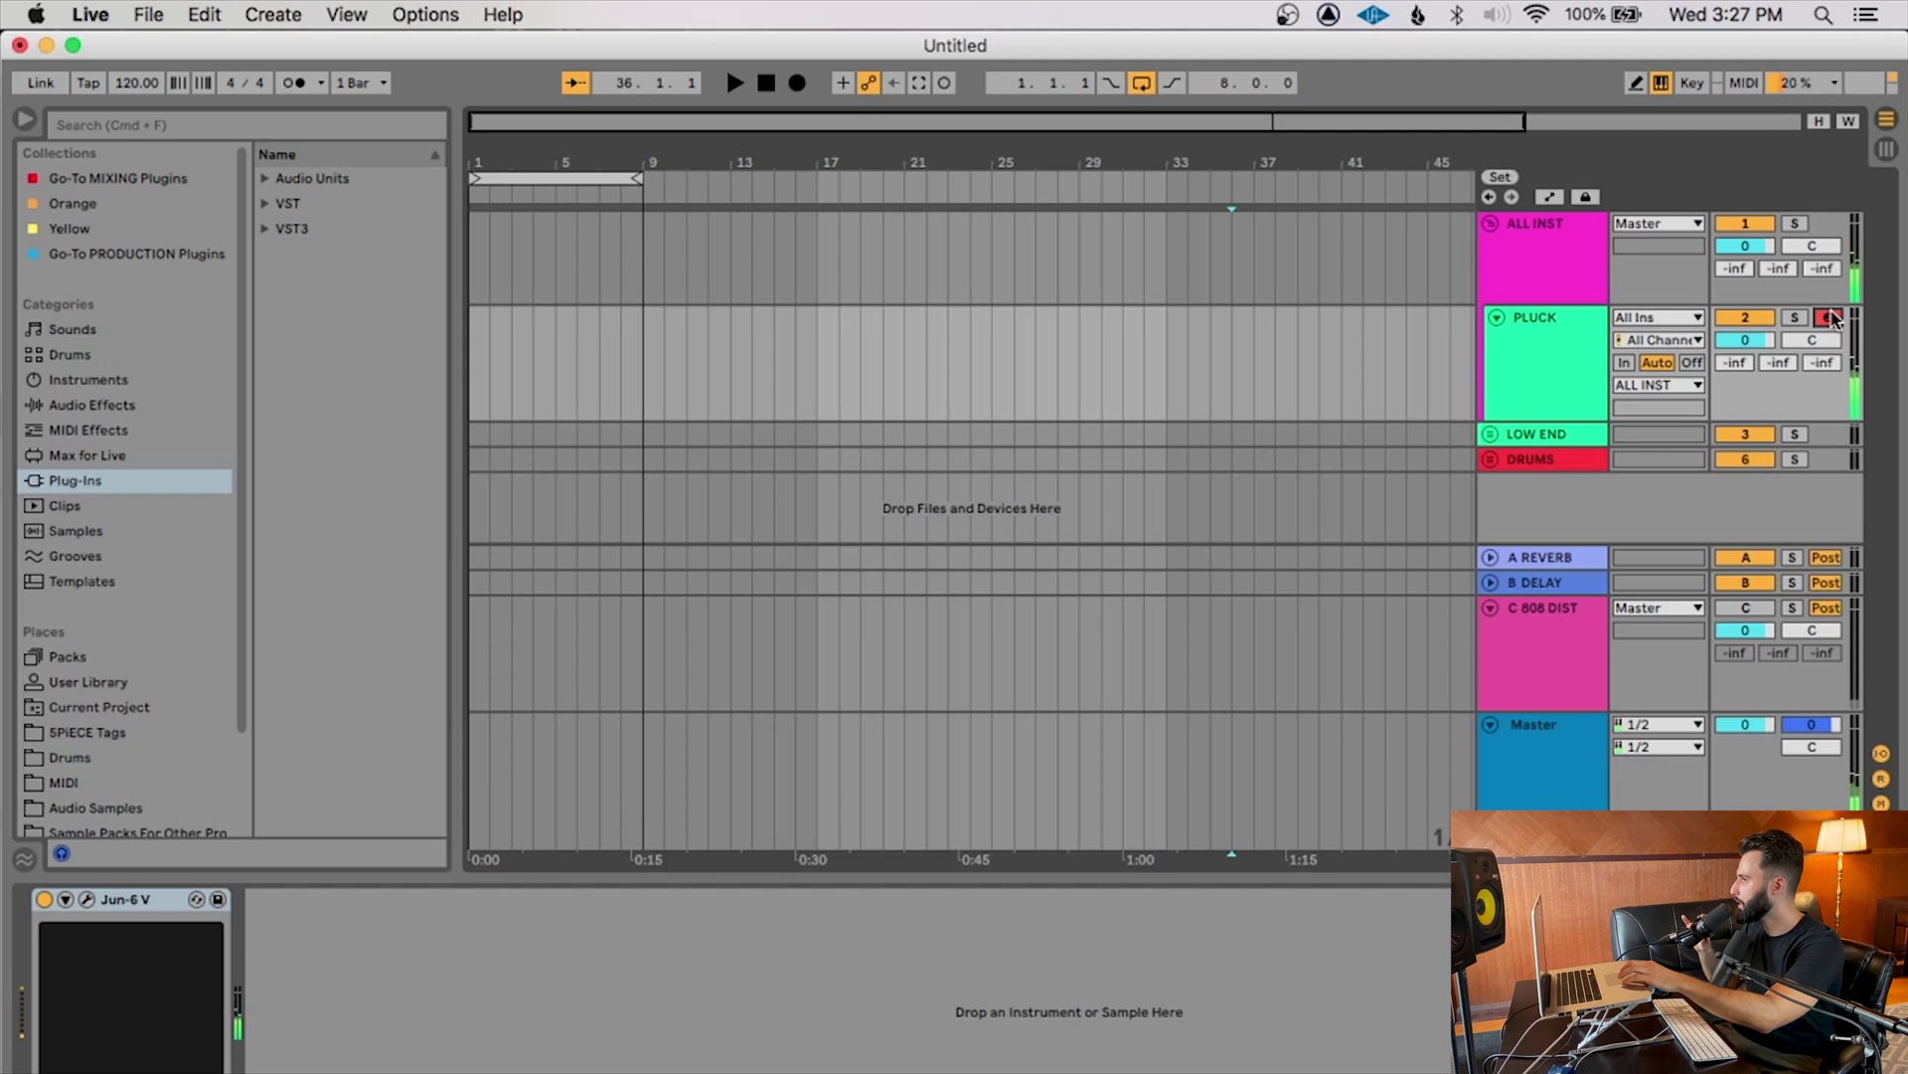
pyautogui.click(1829, 317)
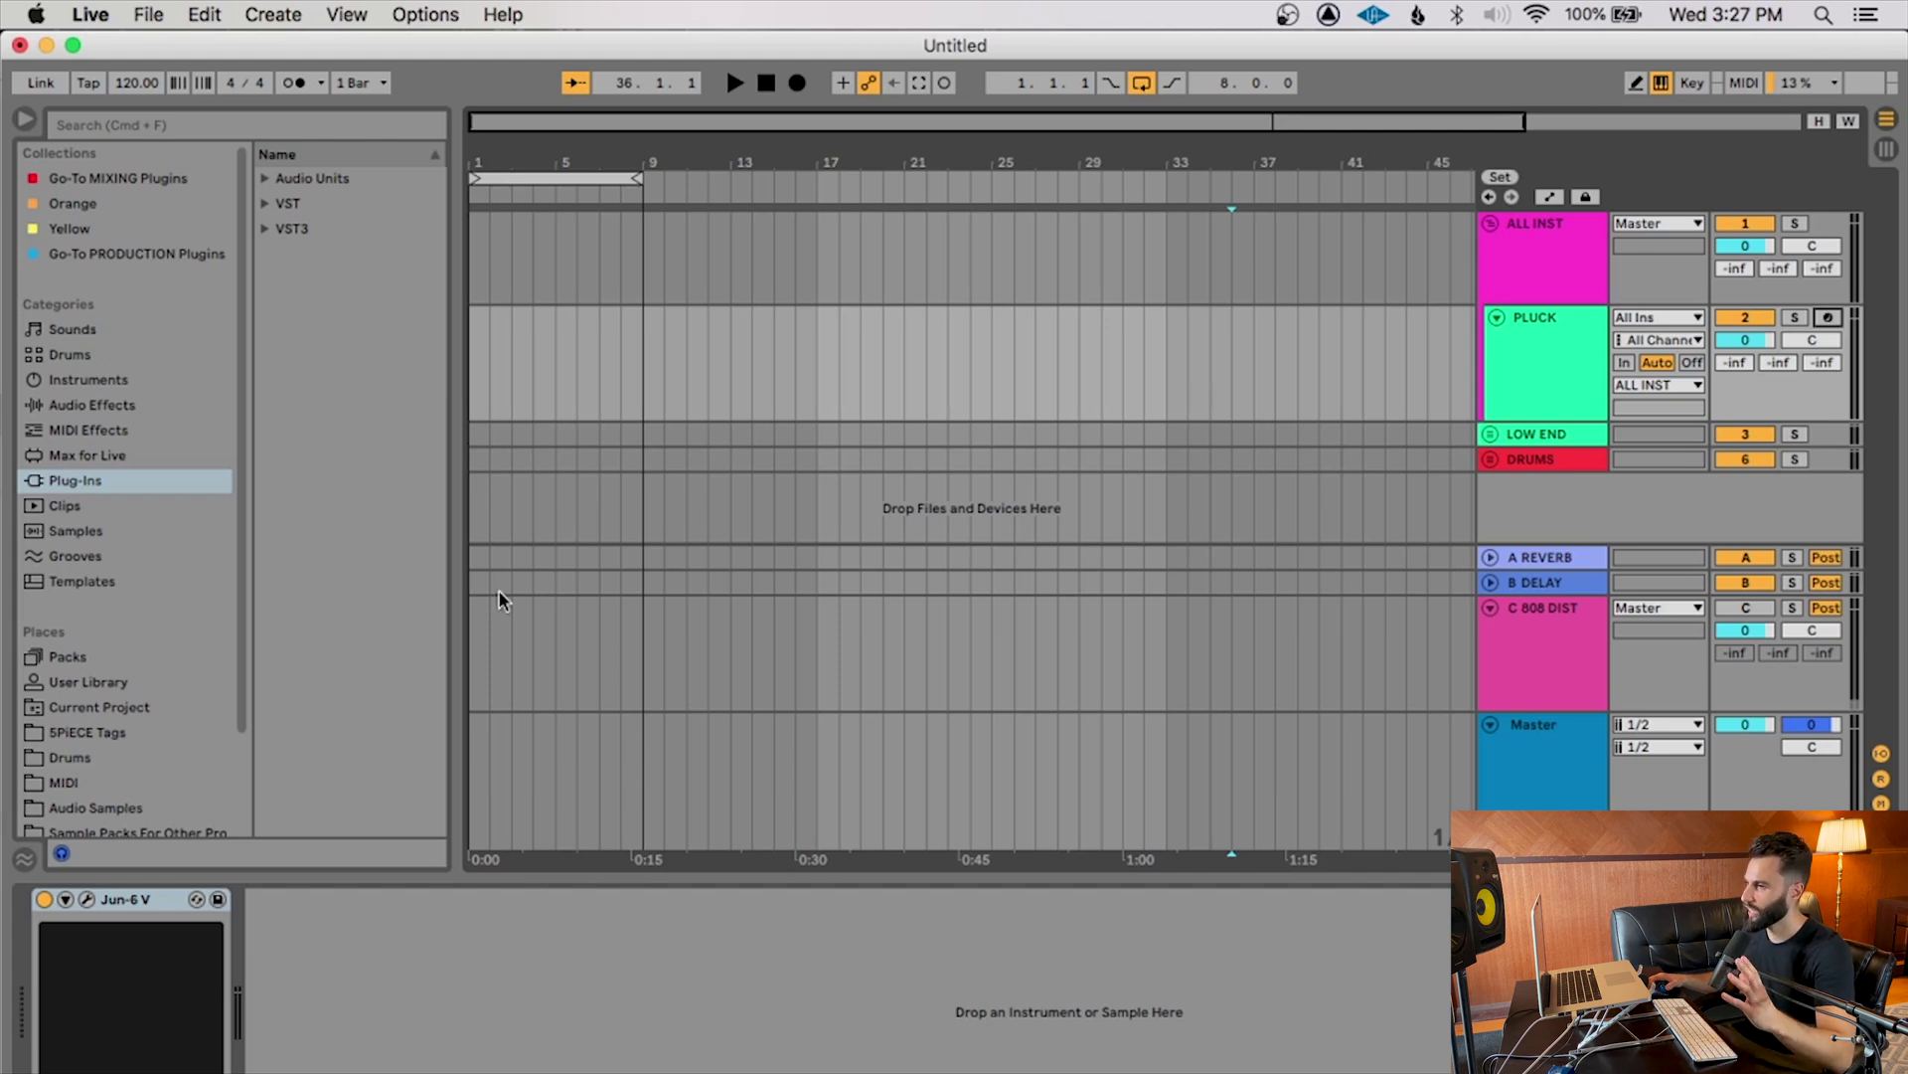
pyautogui.click(86, 899)
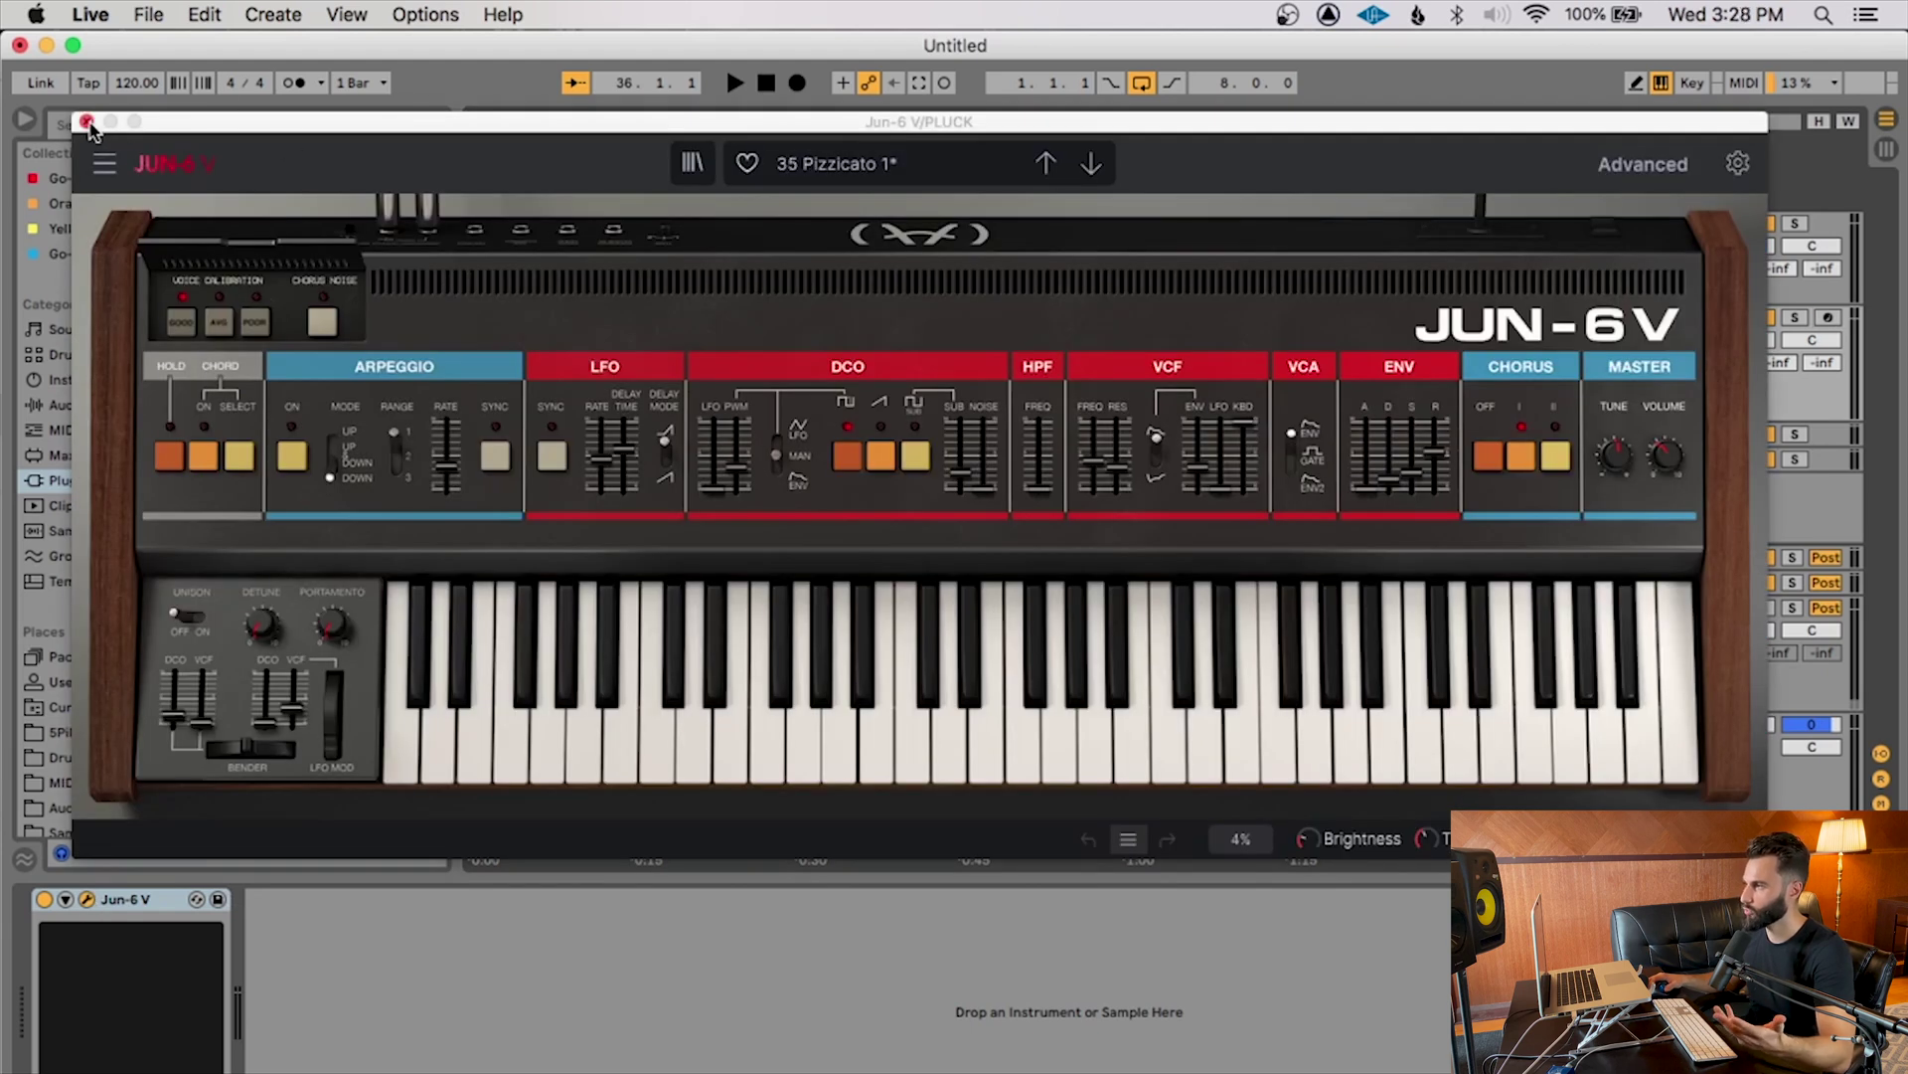
pyautogui.click(87, 122)
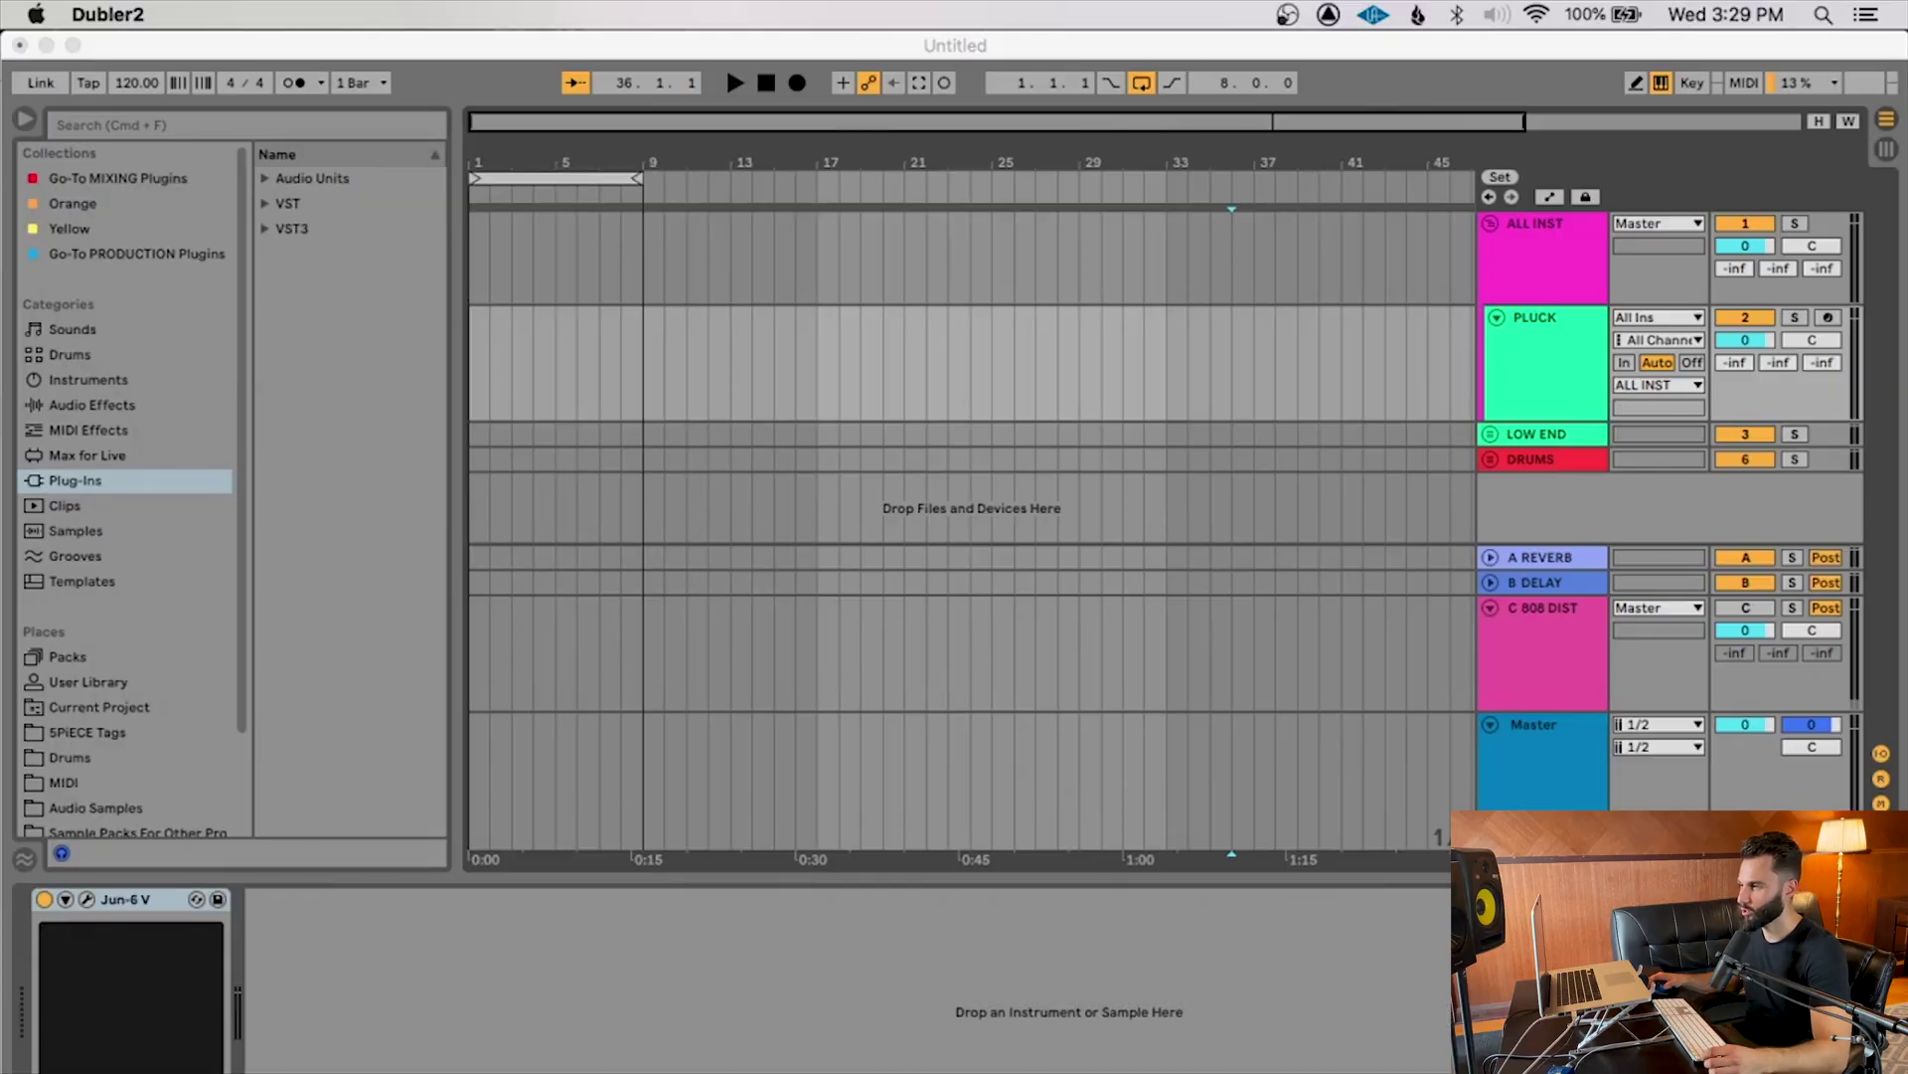
# Add a new trigger pad in Dubler and select the nested orange DRUMS track in Live.
pyautogui.click(1402, 1068)
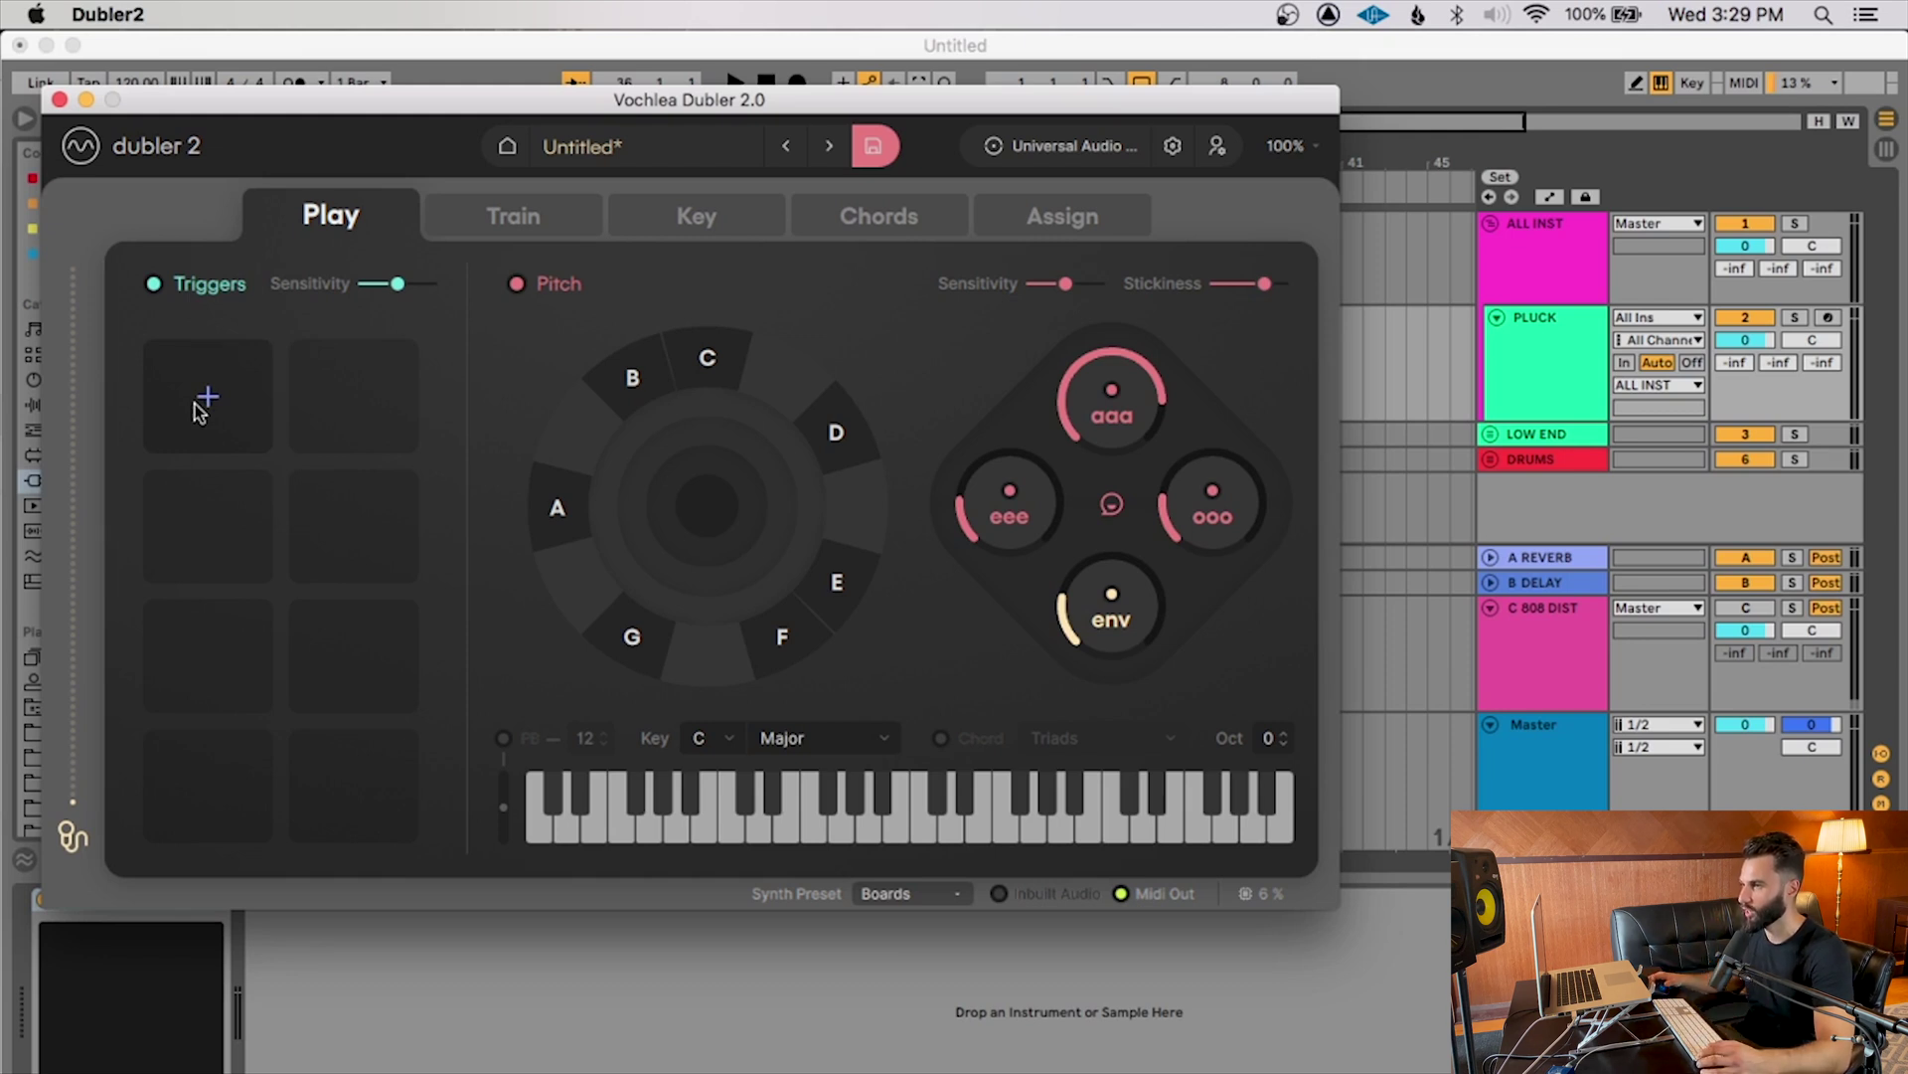
pyautogui.click(197, 406)
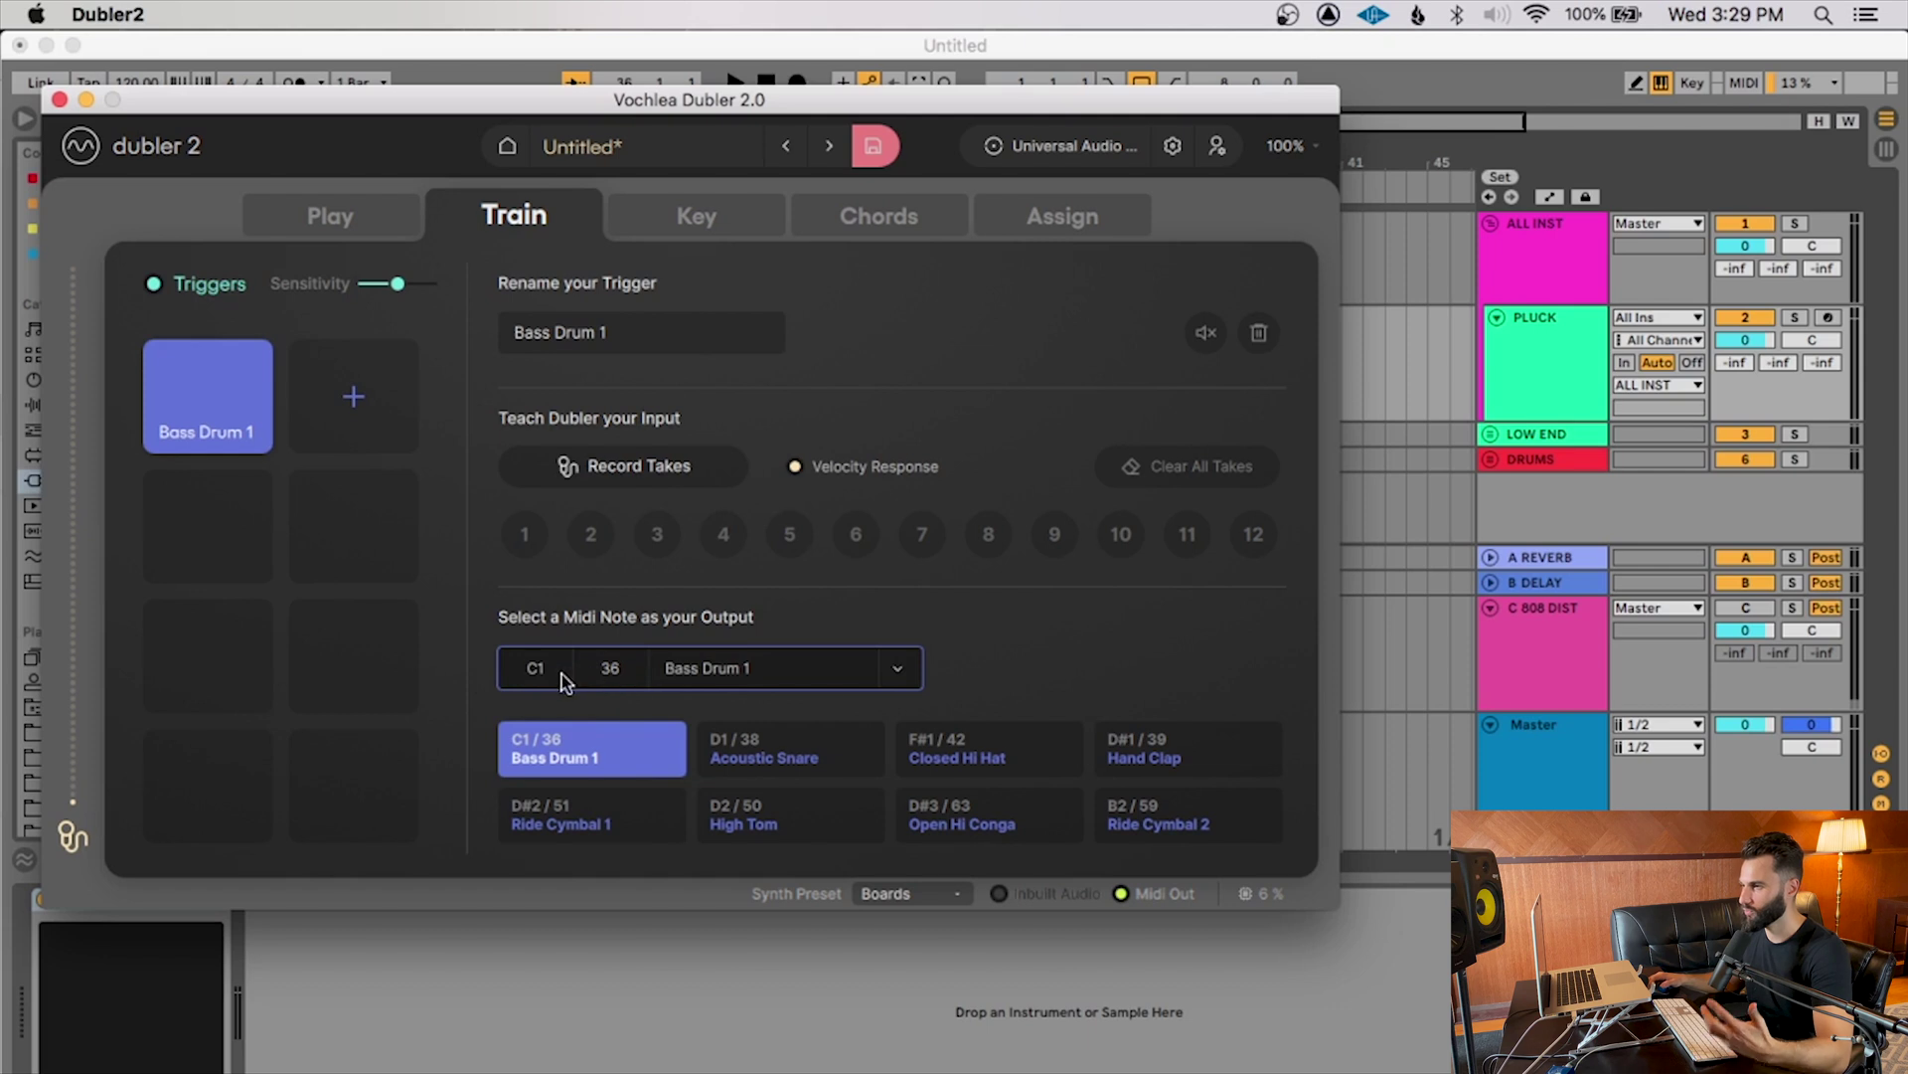
pyautogui.click(1490, 465)
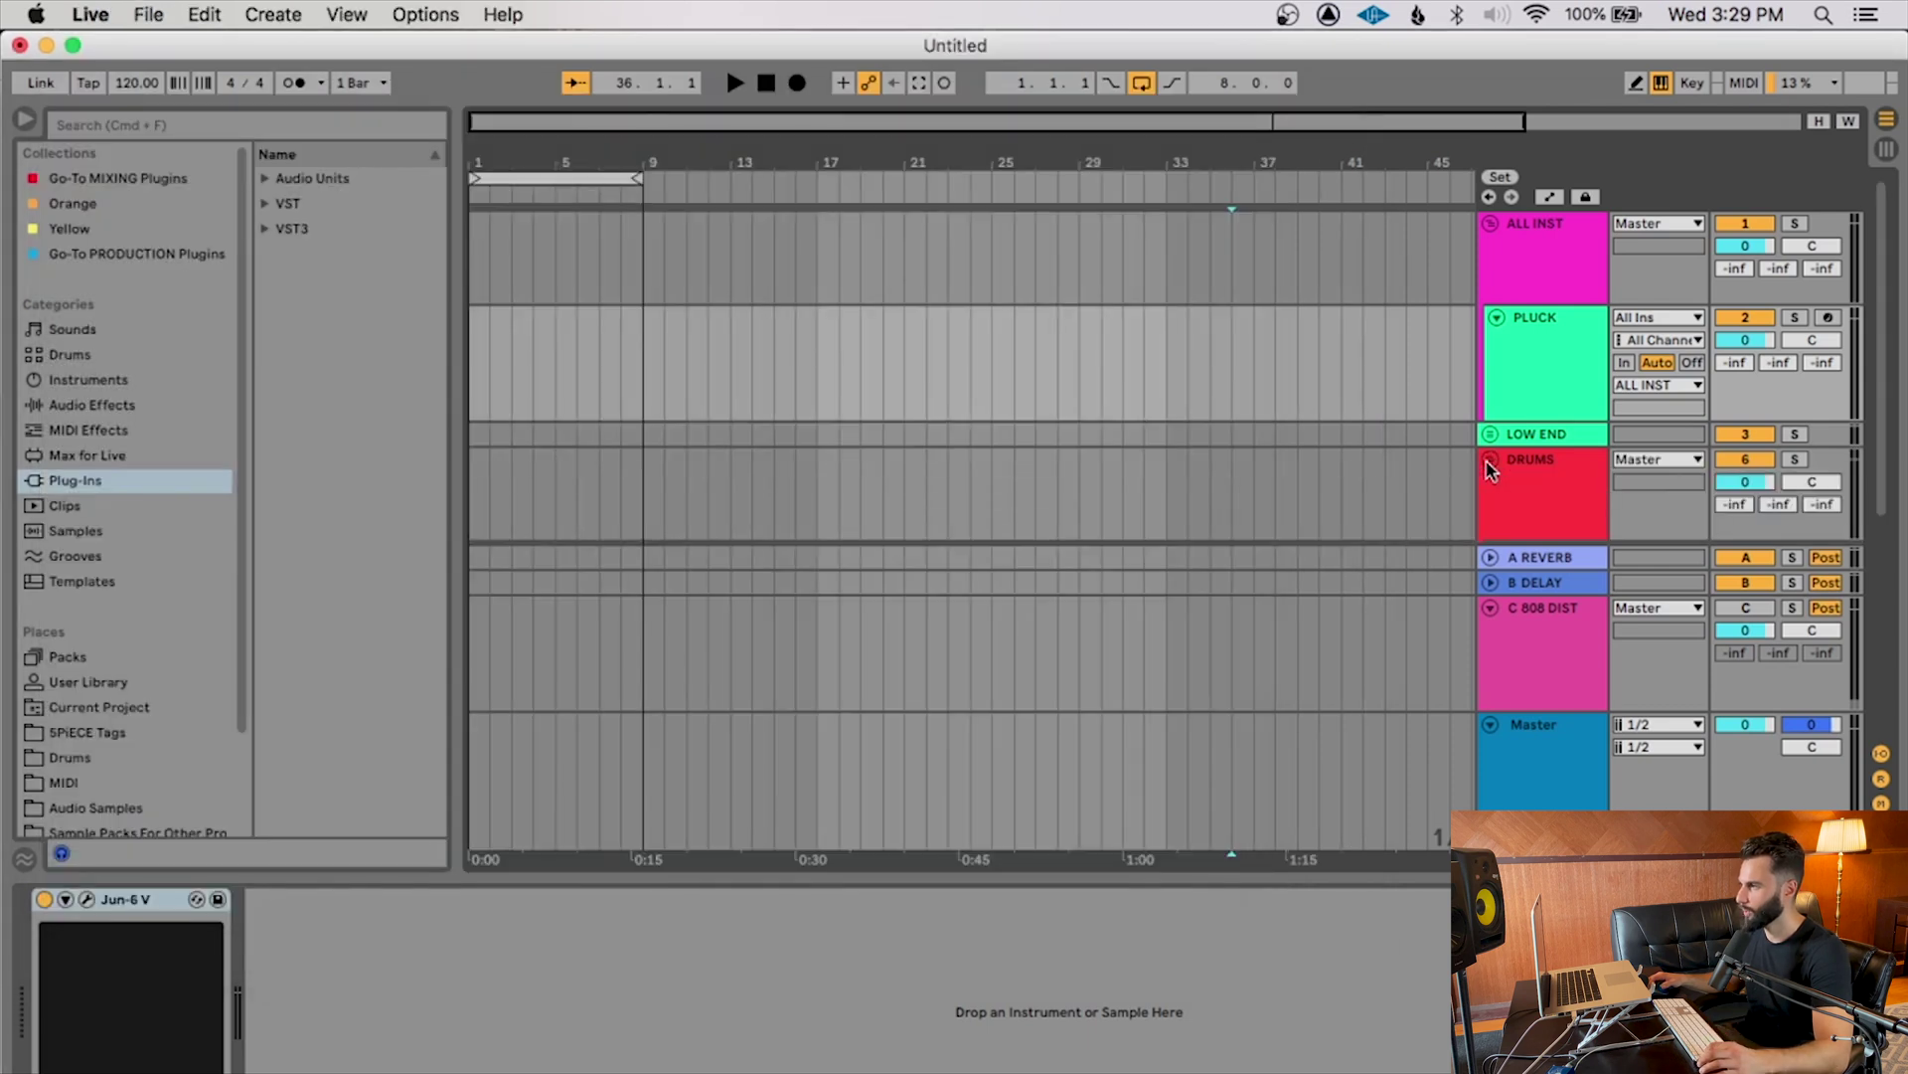
pyautogui.click(1674, 477)
pyautogui.press('Right')
pyautogui.click(1630, 467)
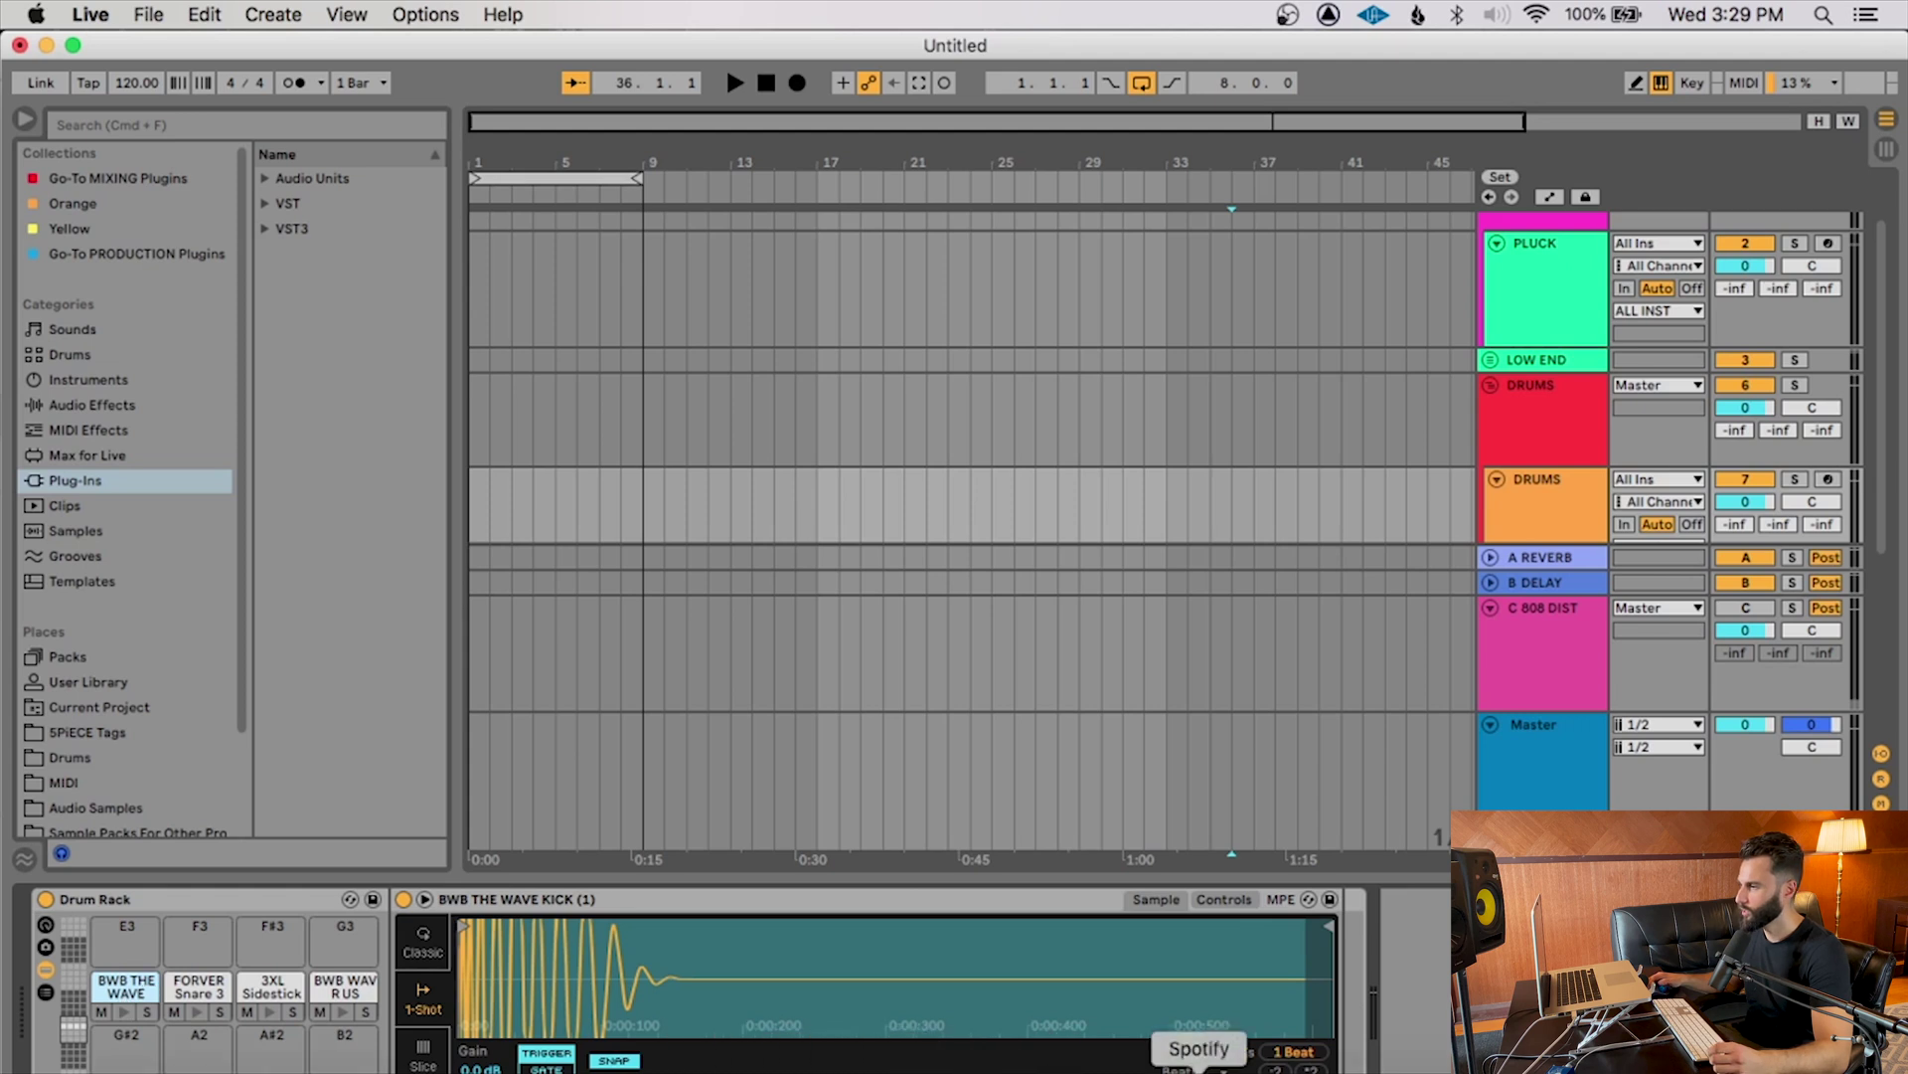
# Set the Bass Drum 1 trigger's output note to C3 Hi Bongo and arm the DRUMS track.
pyautogui.click(1431, 1050)
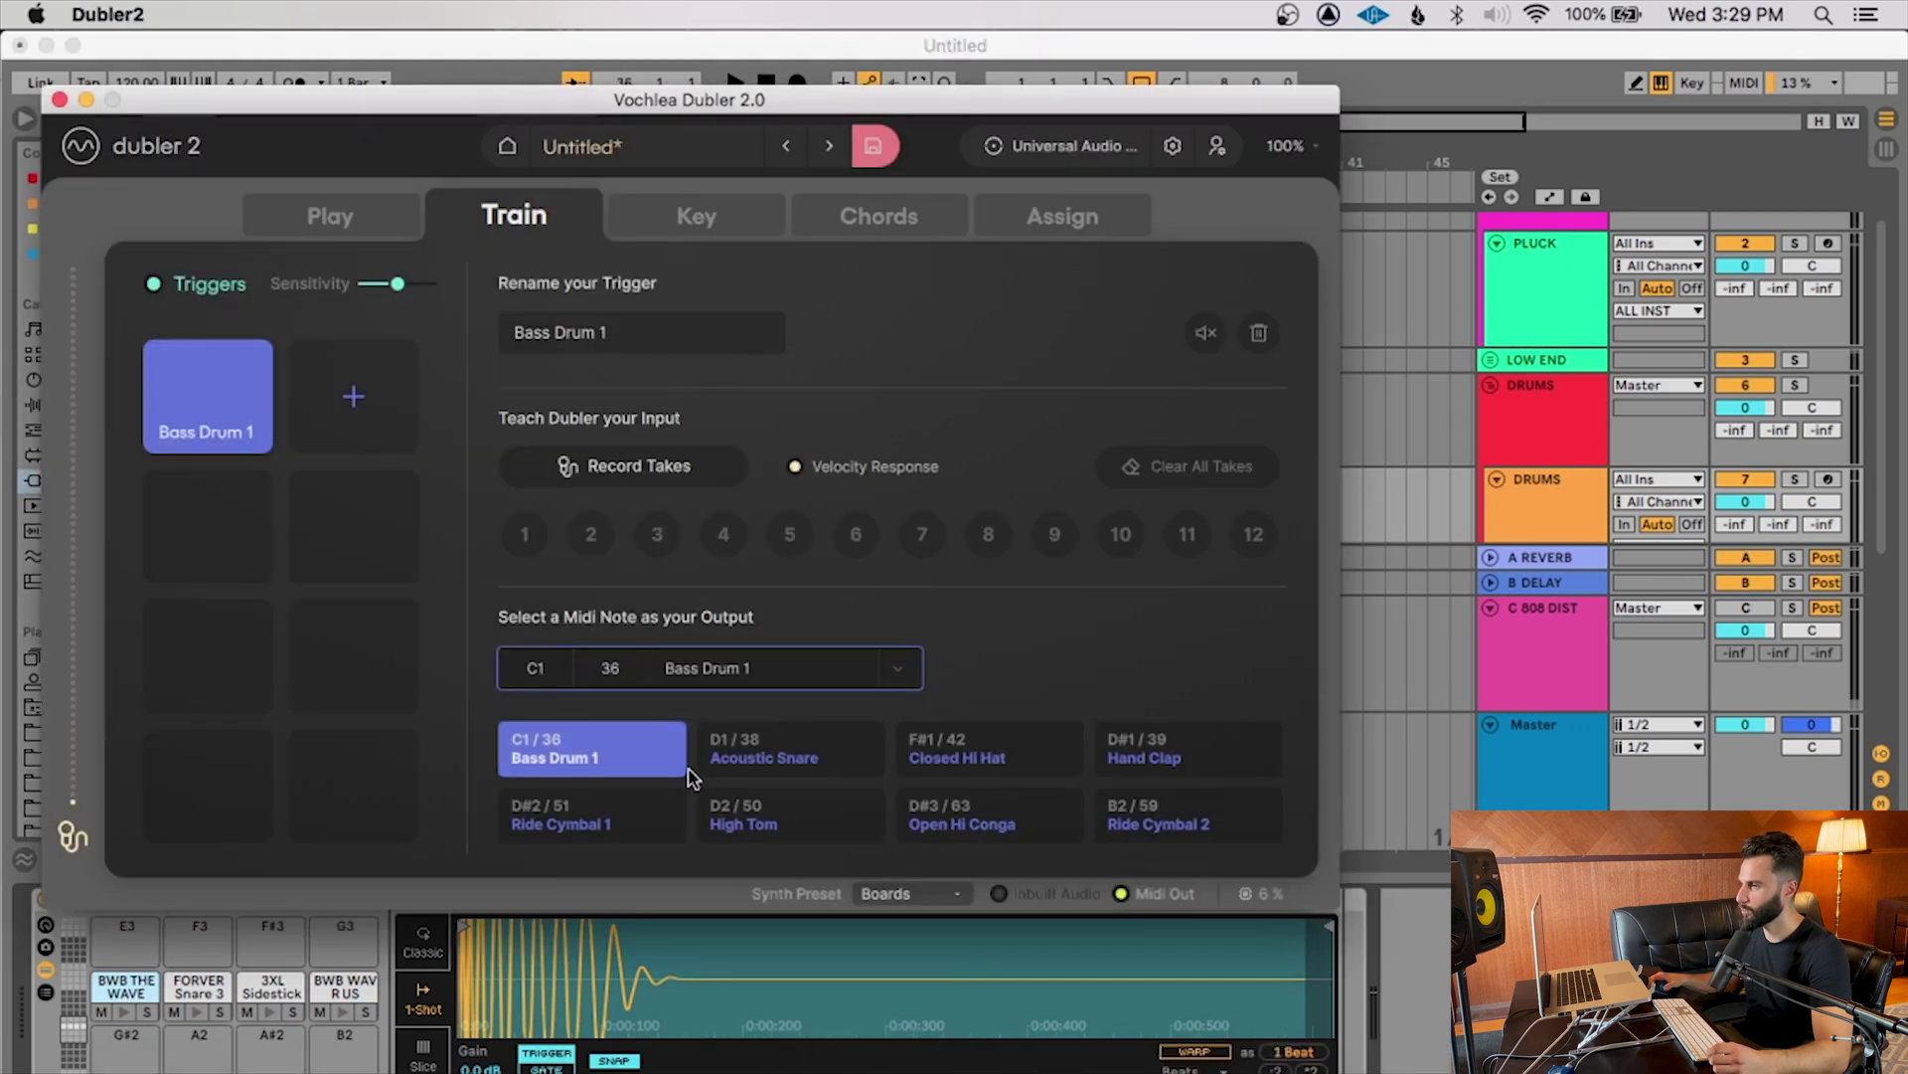
pyautogui.click(536, 668)
pyautogui.scroll(-8, 596, 348)
pyautogui.moveTo(917, 223); pyautogui.dragTo(911, 374)
pyautogui.click(695, 173)
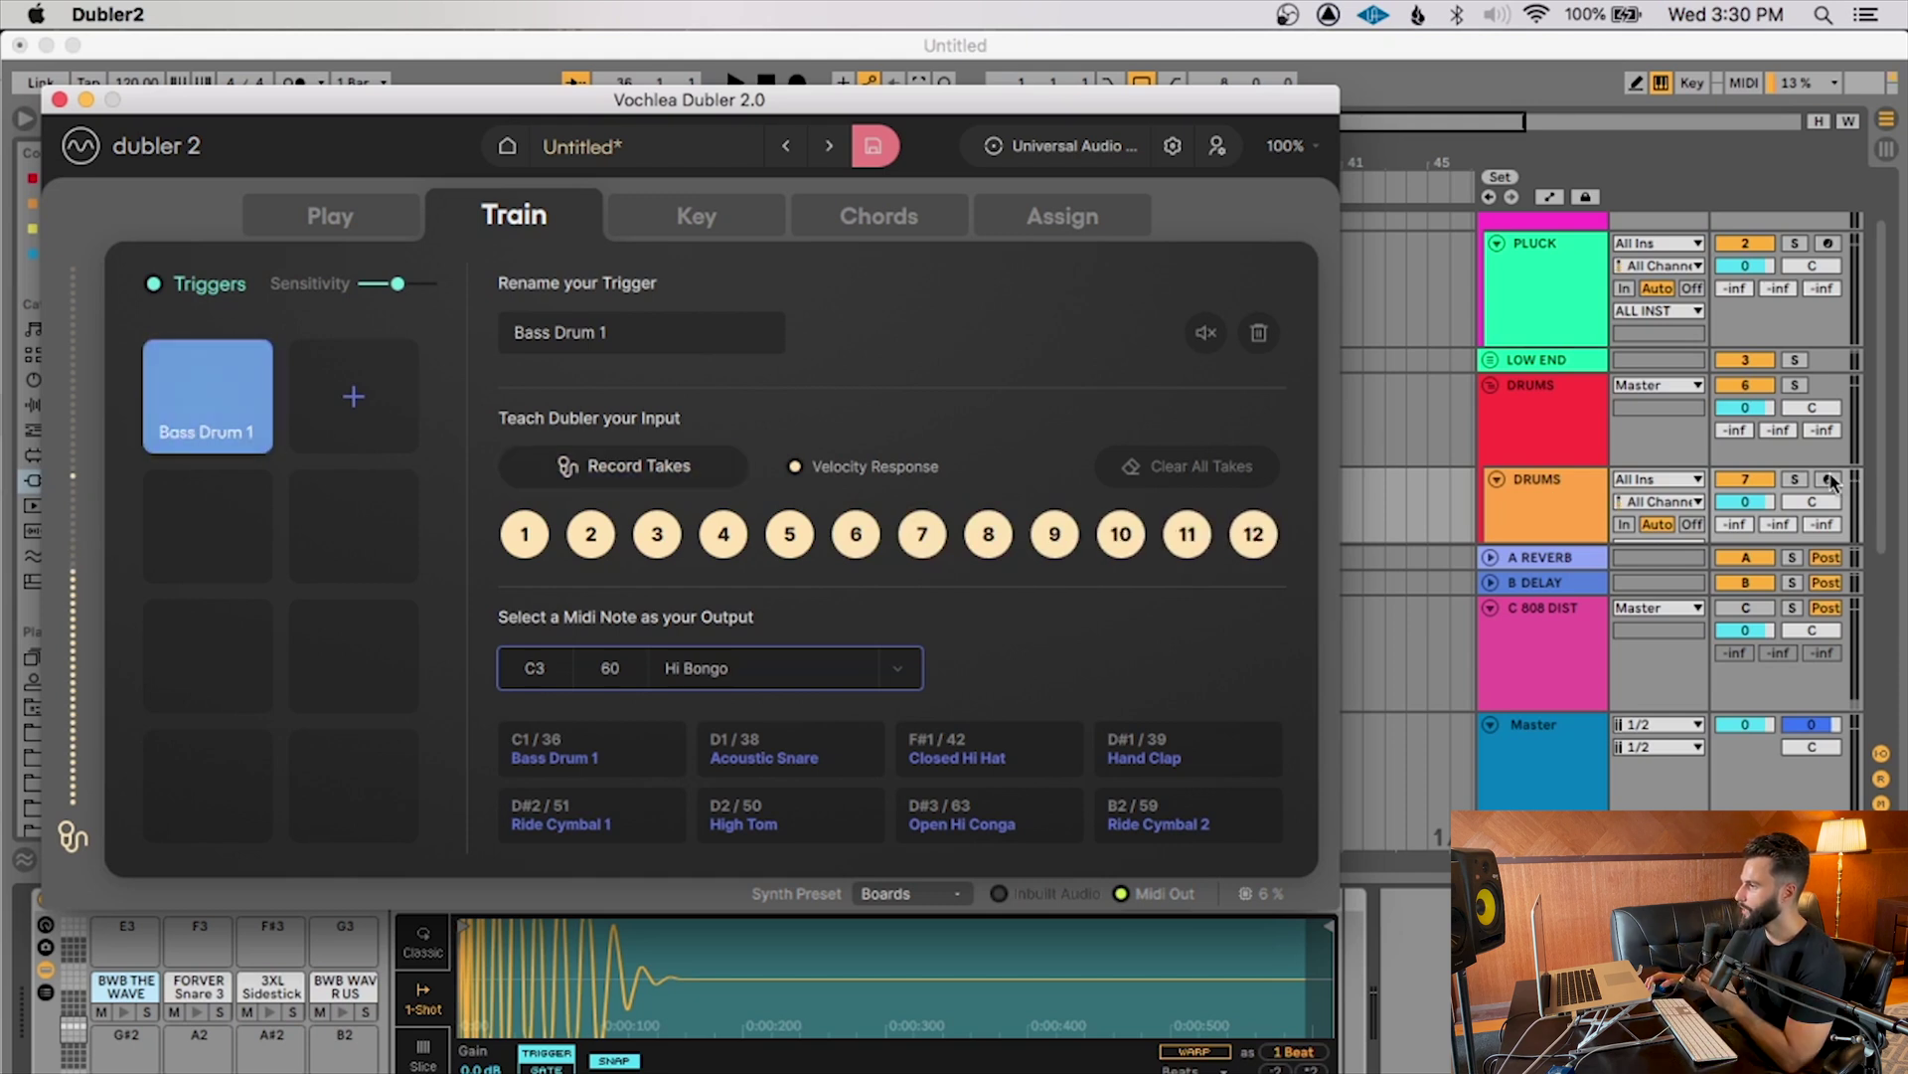
pyautogui.click(1862, 491)
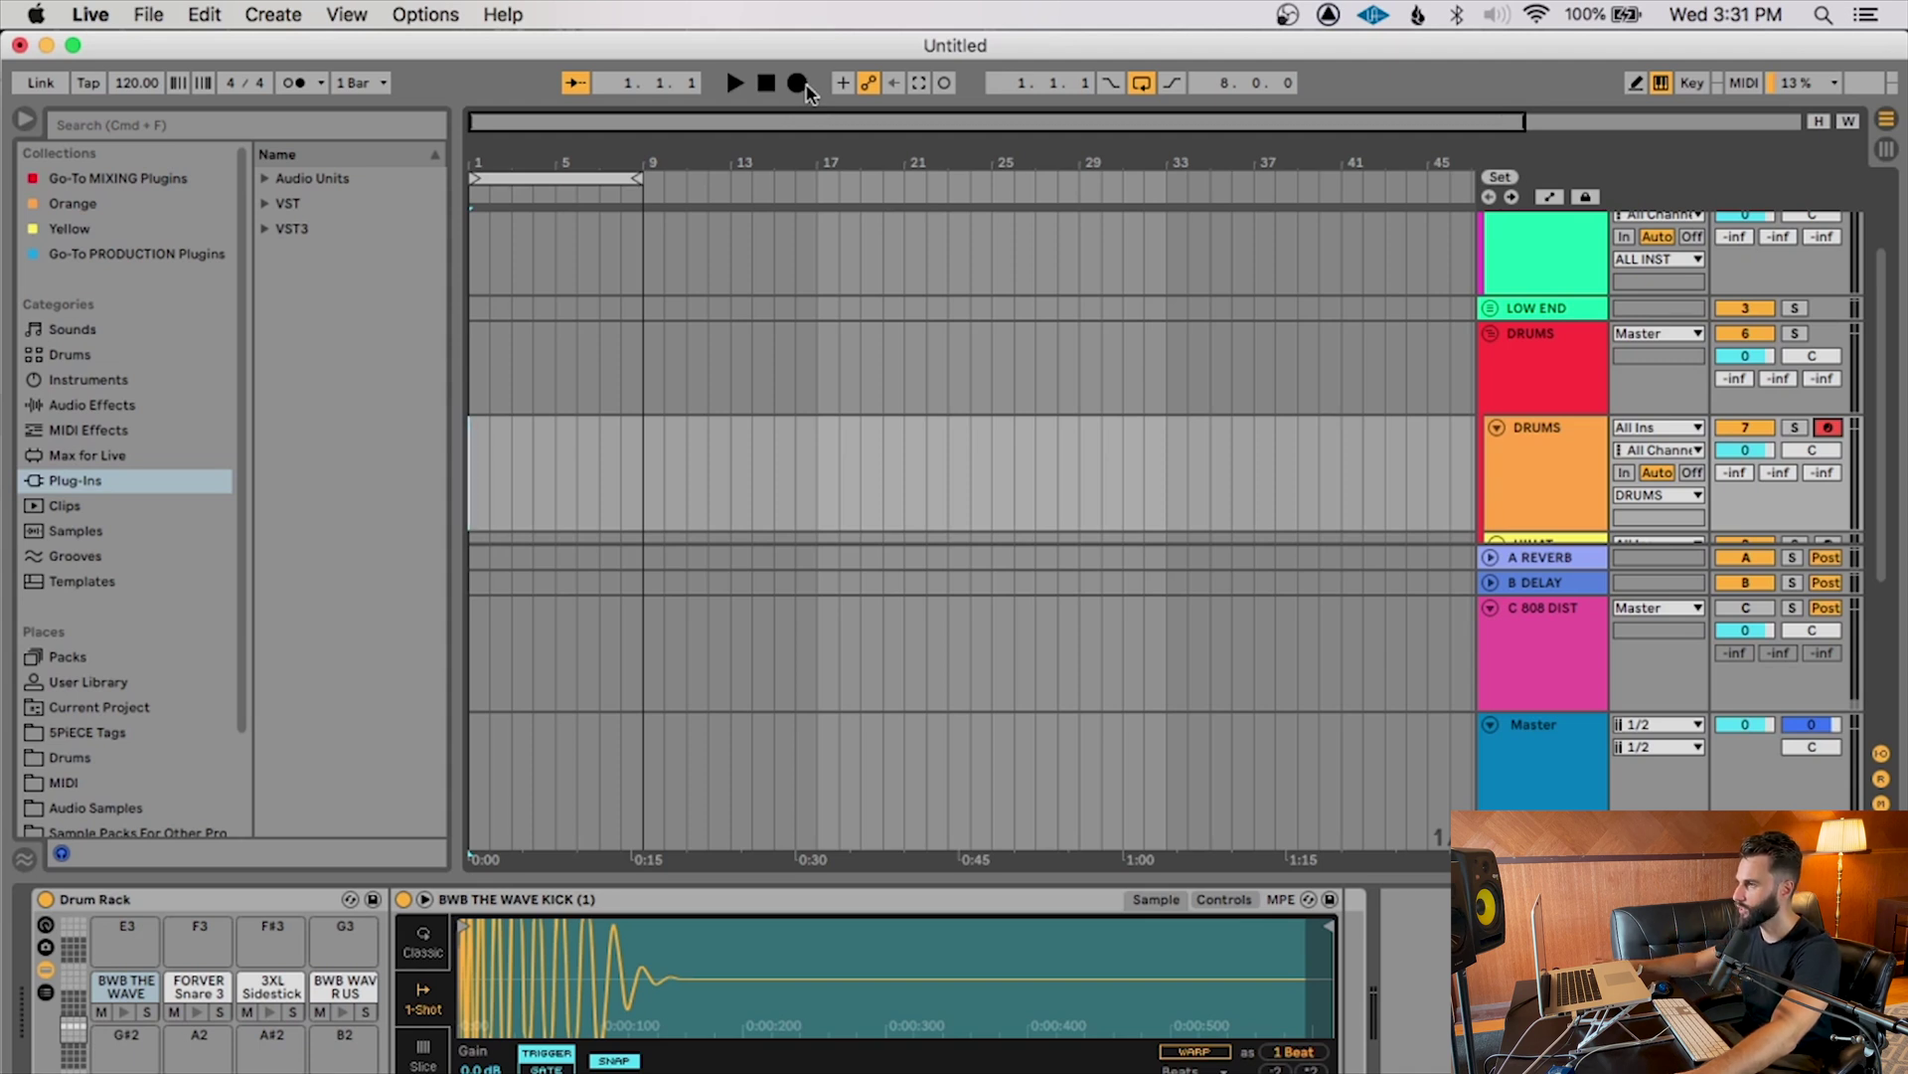
# Record a beatboxed drum part as the DRUMS 2 clip on the orange DRUMS track.
pyautogui.click(799, 84)
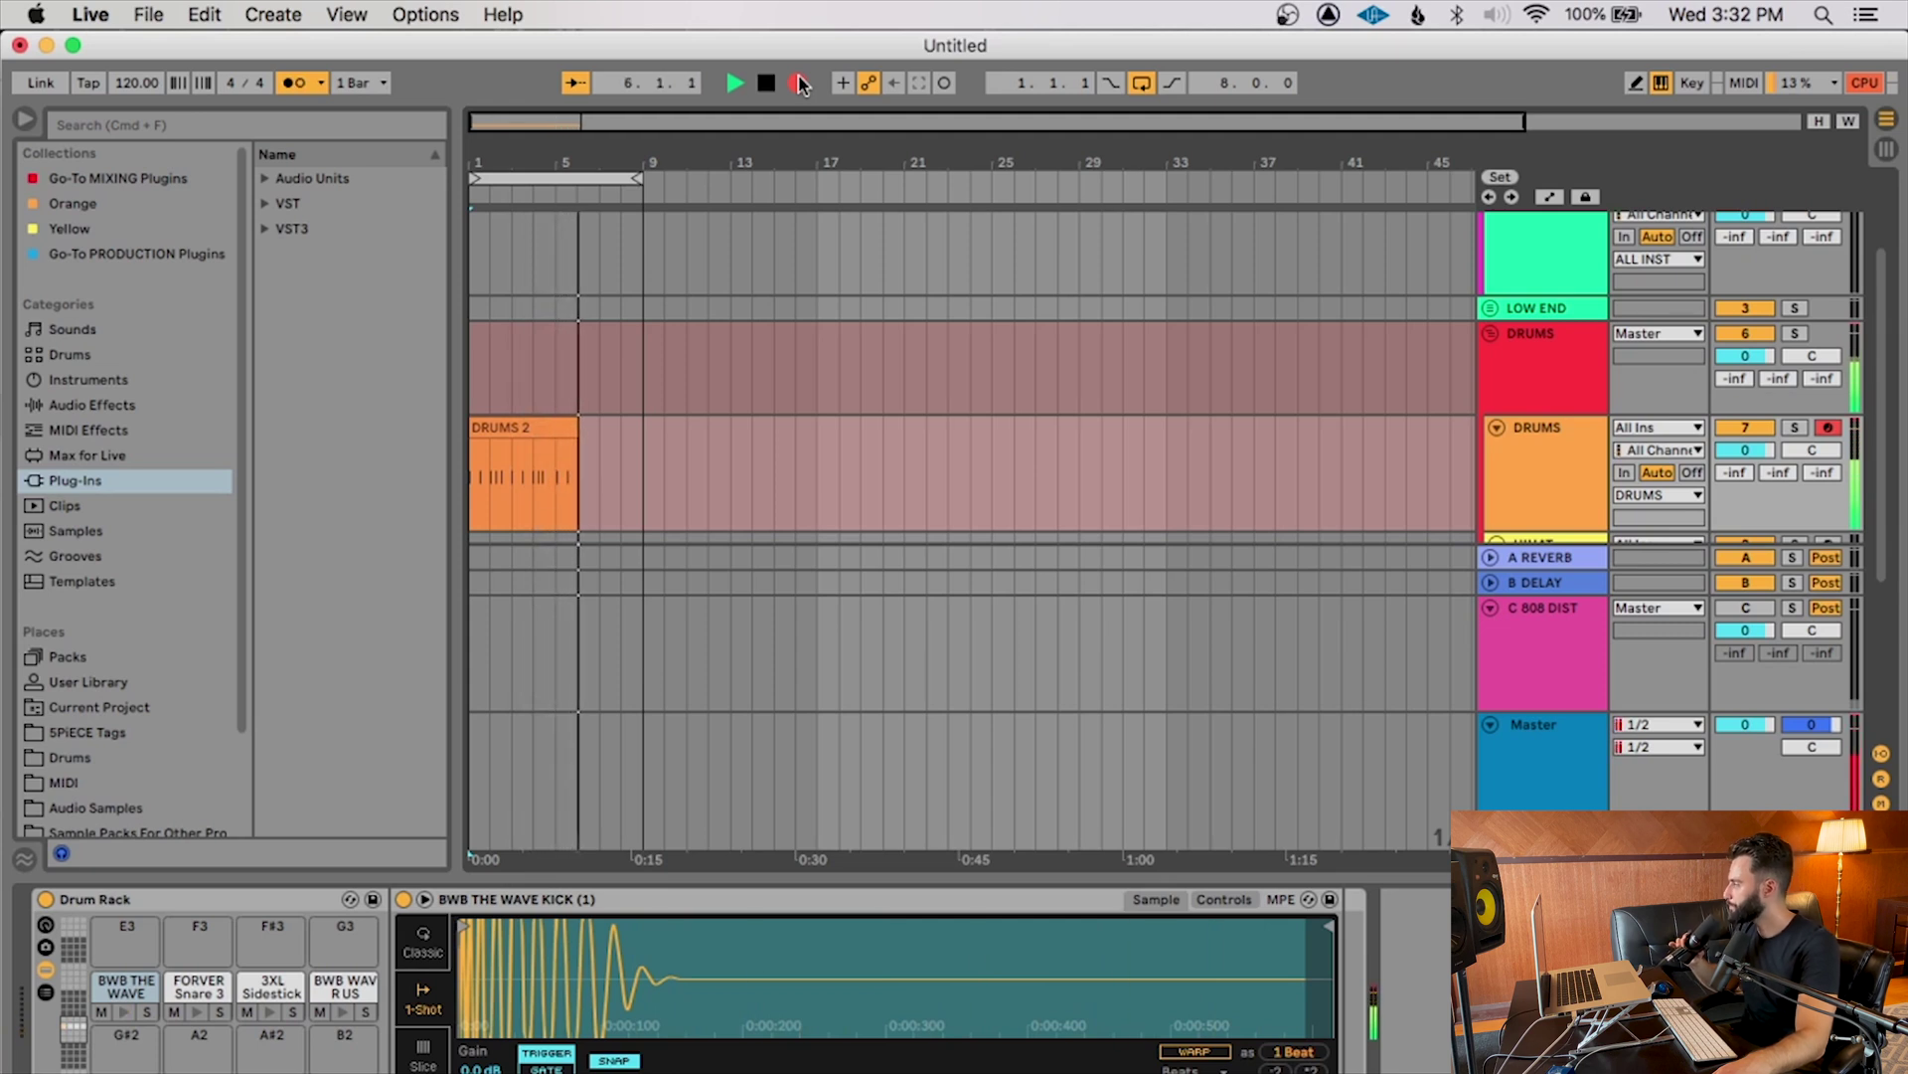
pyautogui.press('space')
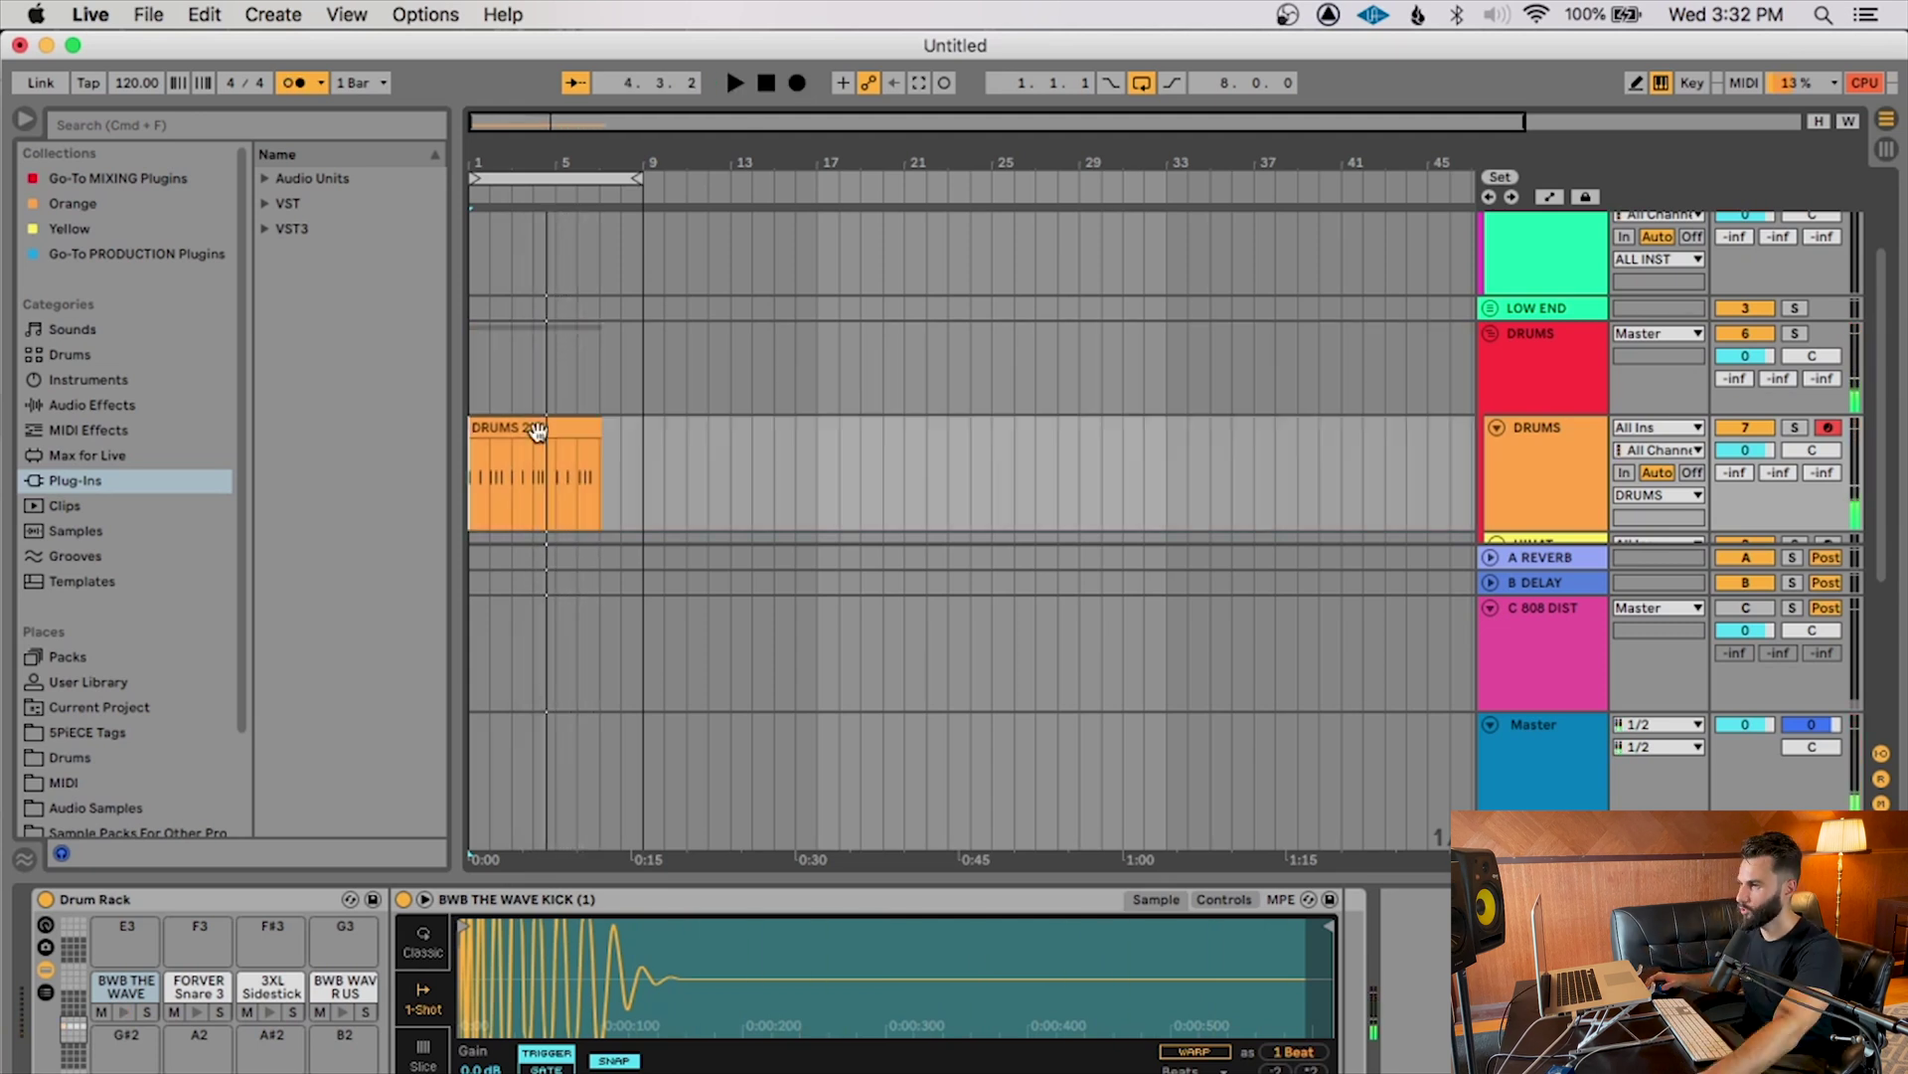
# Open the DRUMS 2 clip, select all its notes and quantize them to the grid.
pyautogui.doubleClick(532, 475)
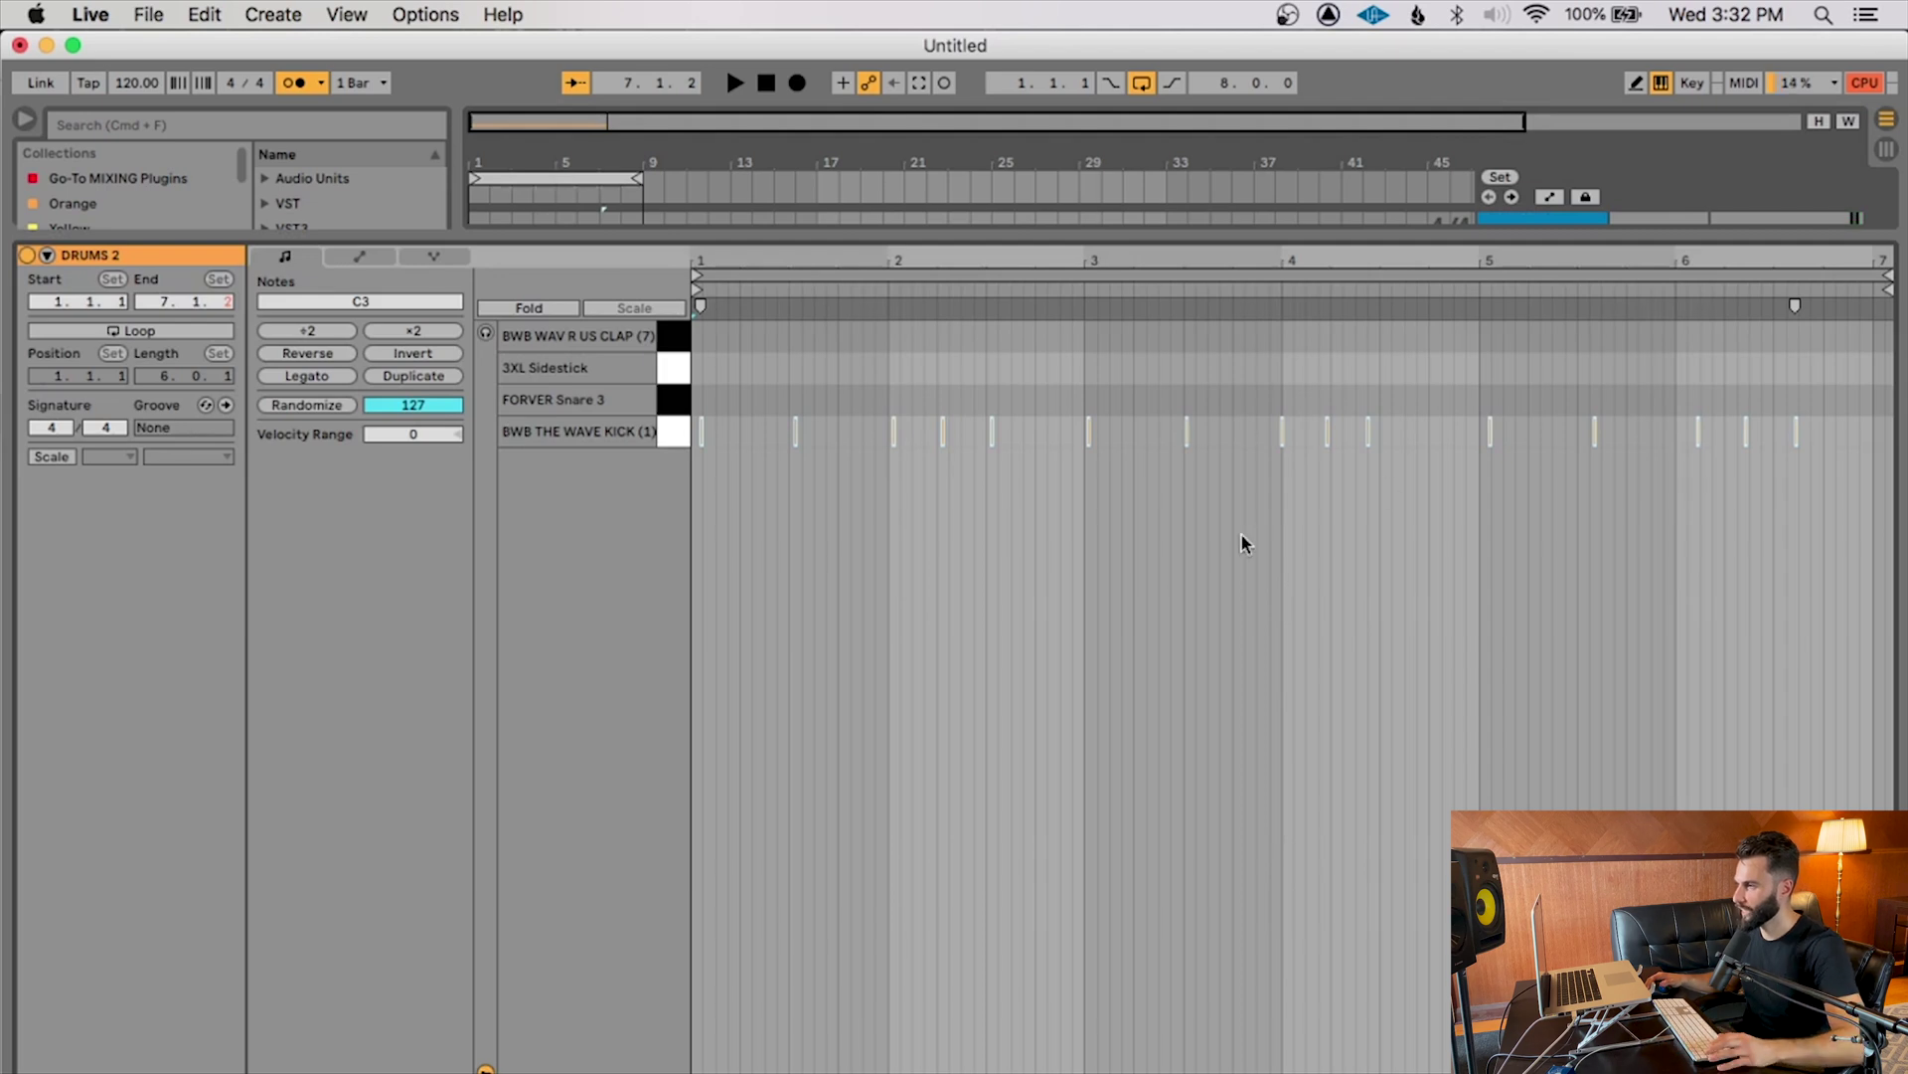
pyautogui.click(1195, 487)
pyautogui.press('super+a')
pyautogui.press('super+shift+u')
pyautogui.press('Return')
pyautogui.click(814, 449)
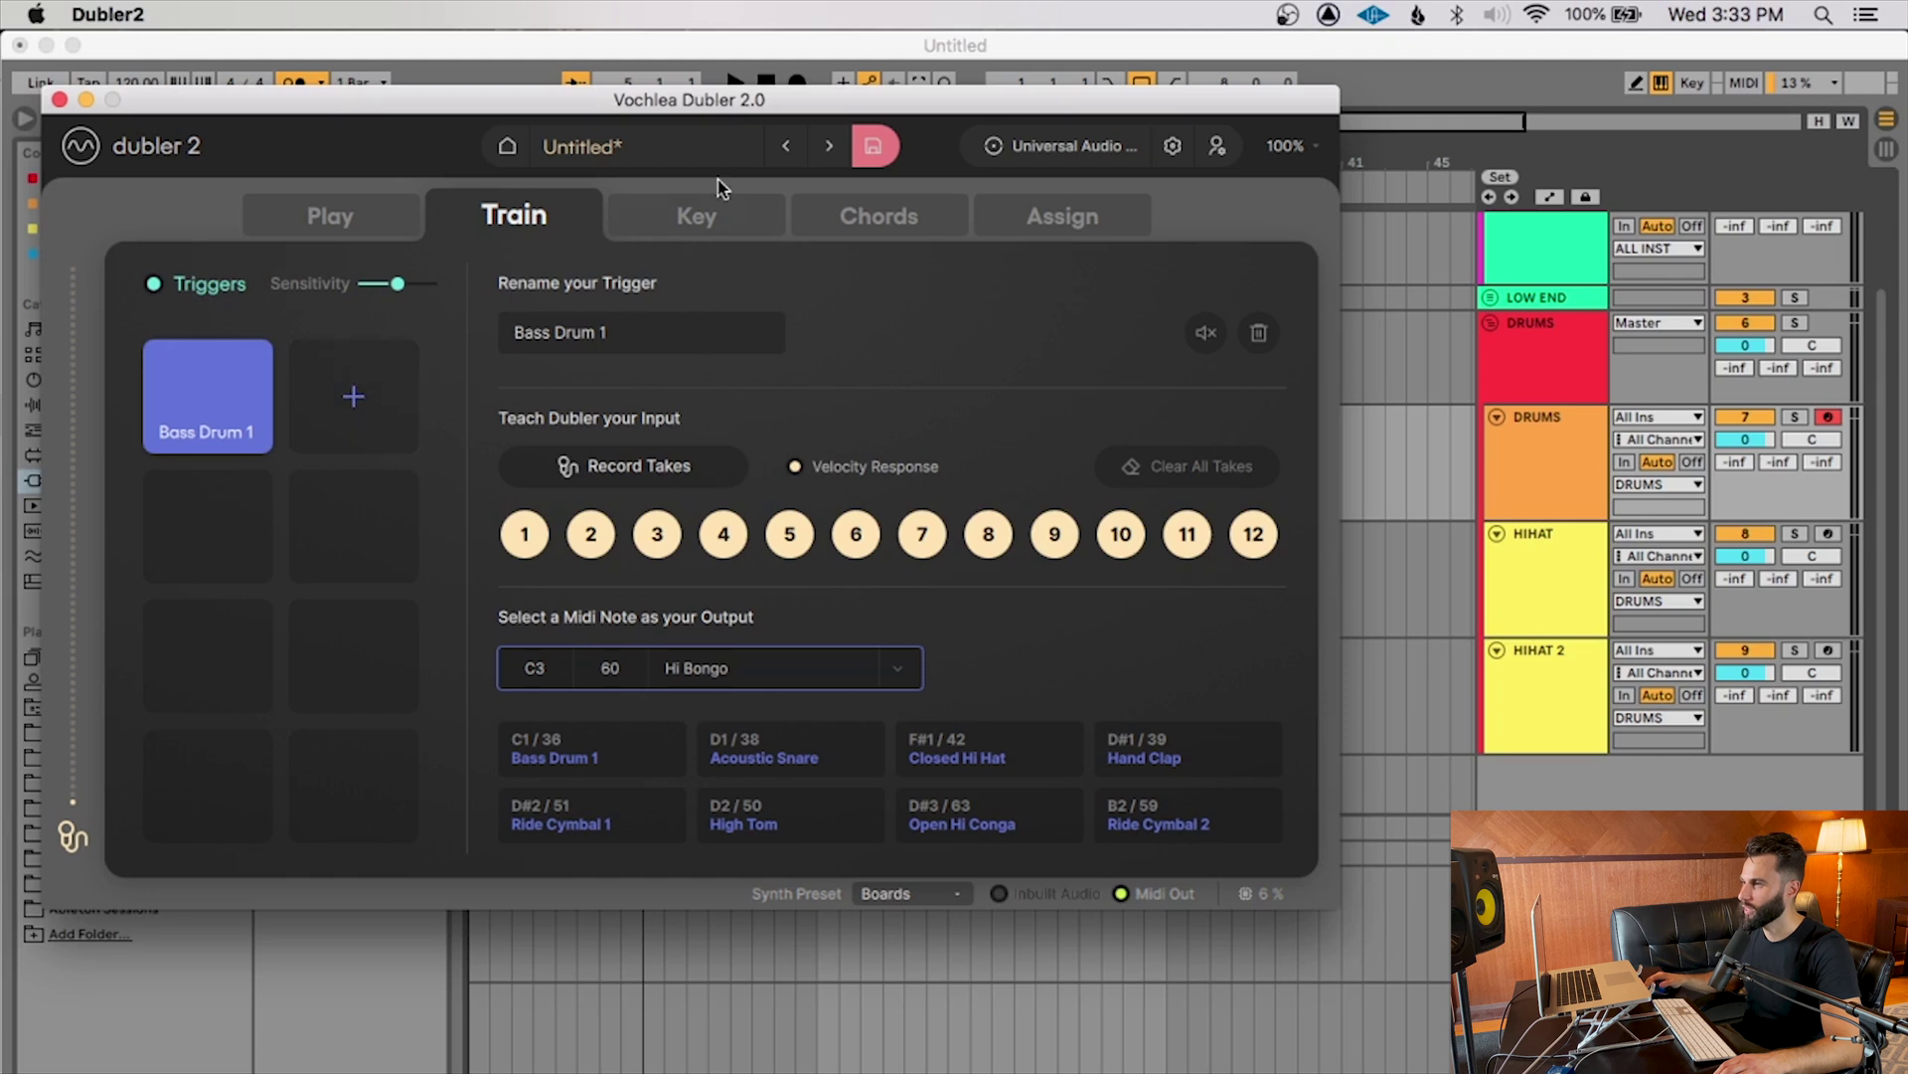
# Open Dubler's Key settings and arm the PLUCK track in Live.
pyautogui.click(710, 210)
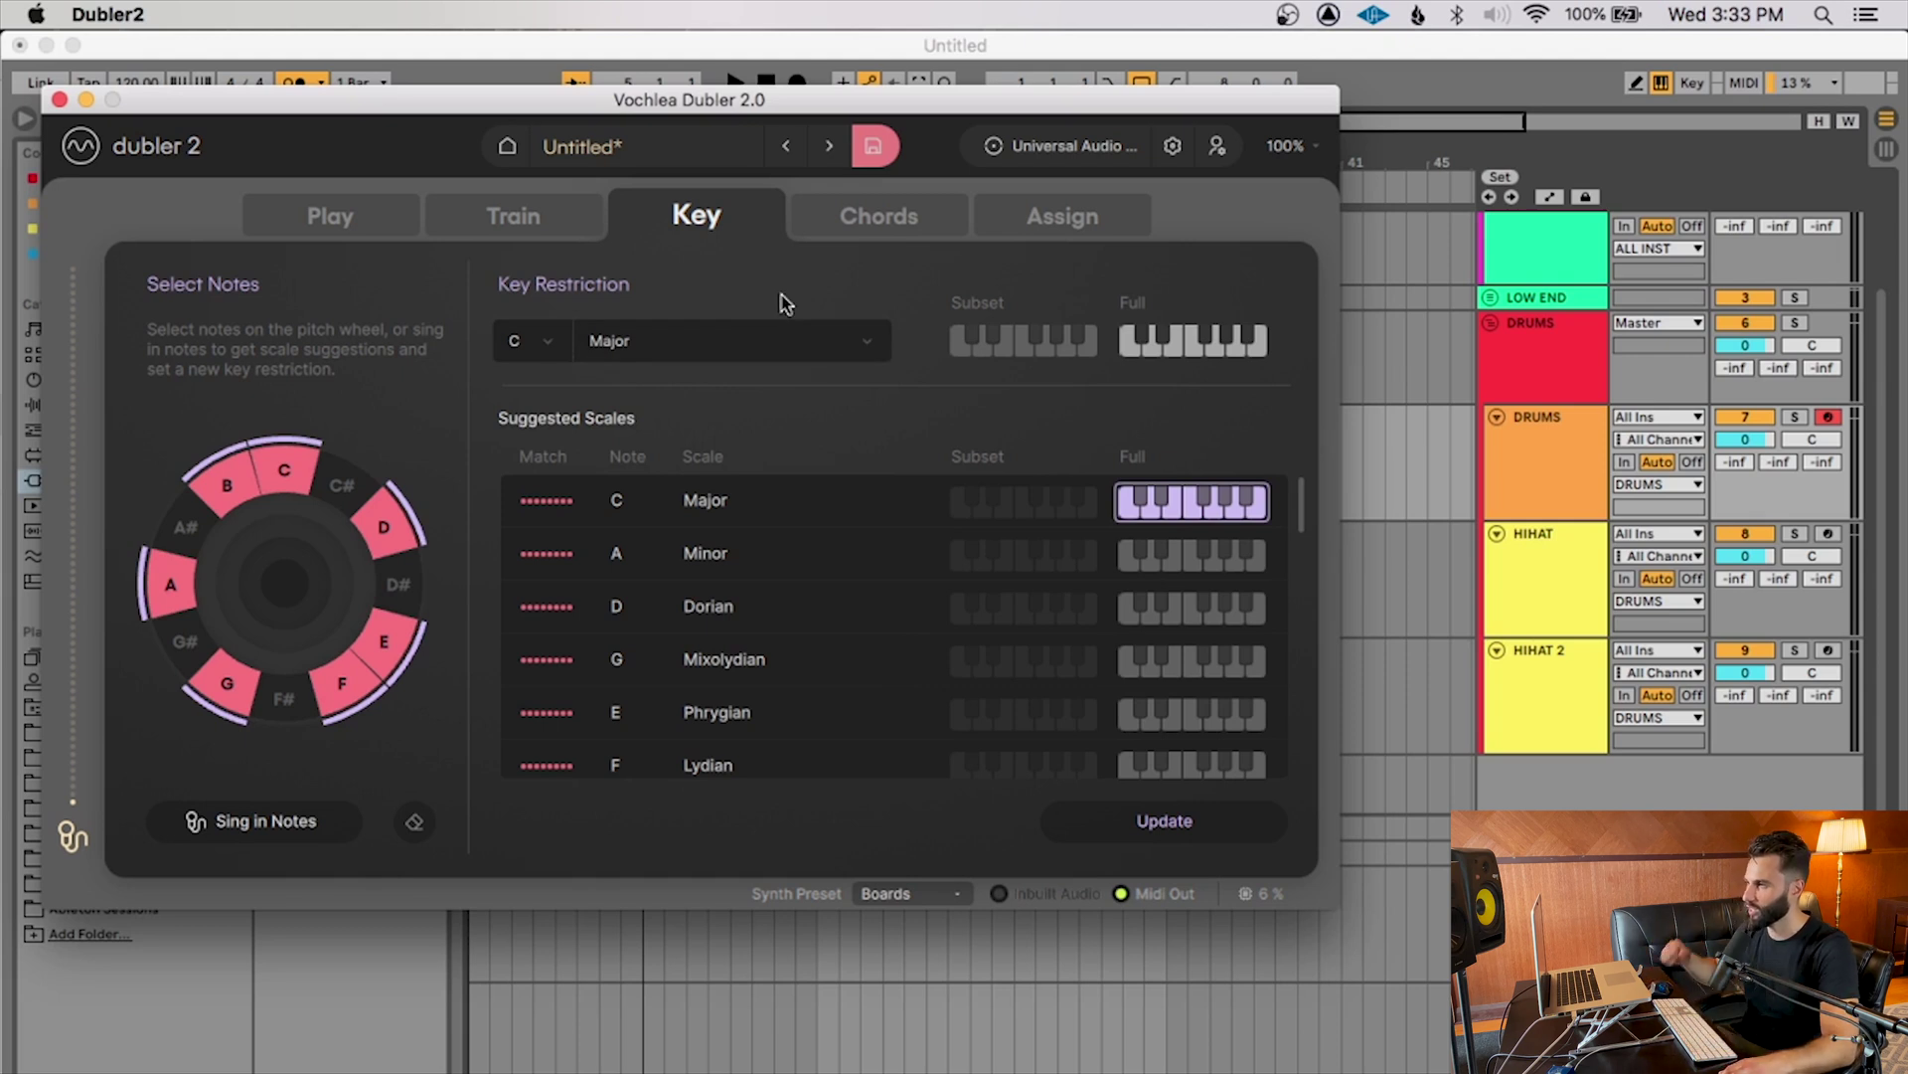
pyautogui.scroll(3, 1859, 517)
pyautogui.click(1811, 483)
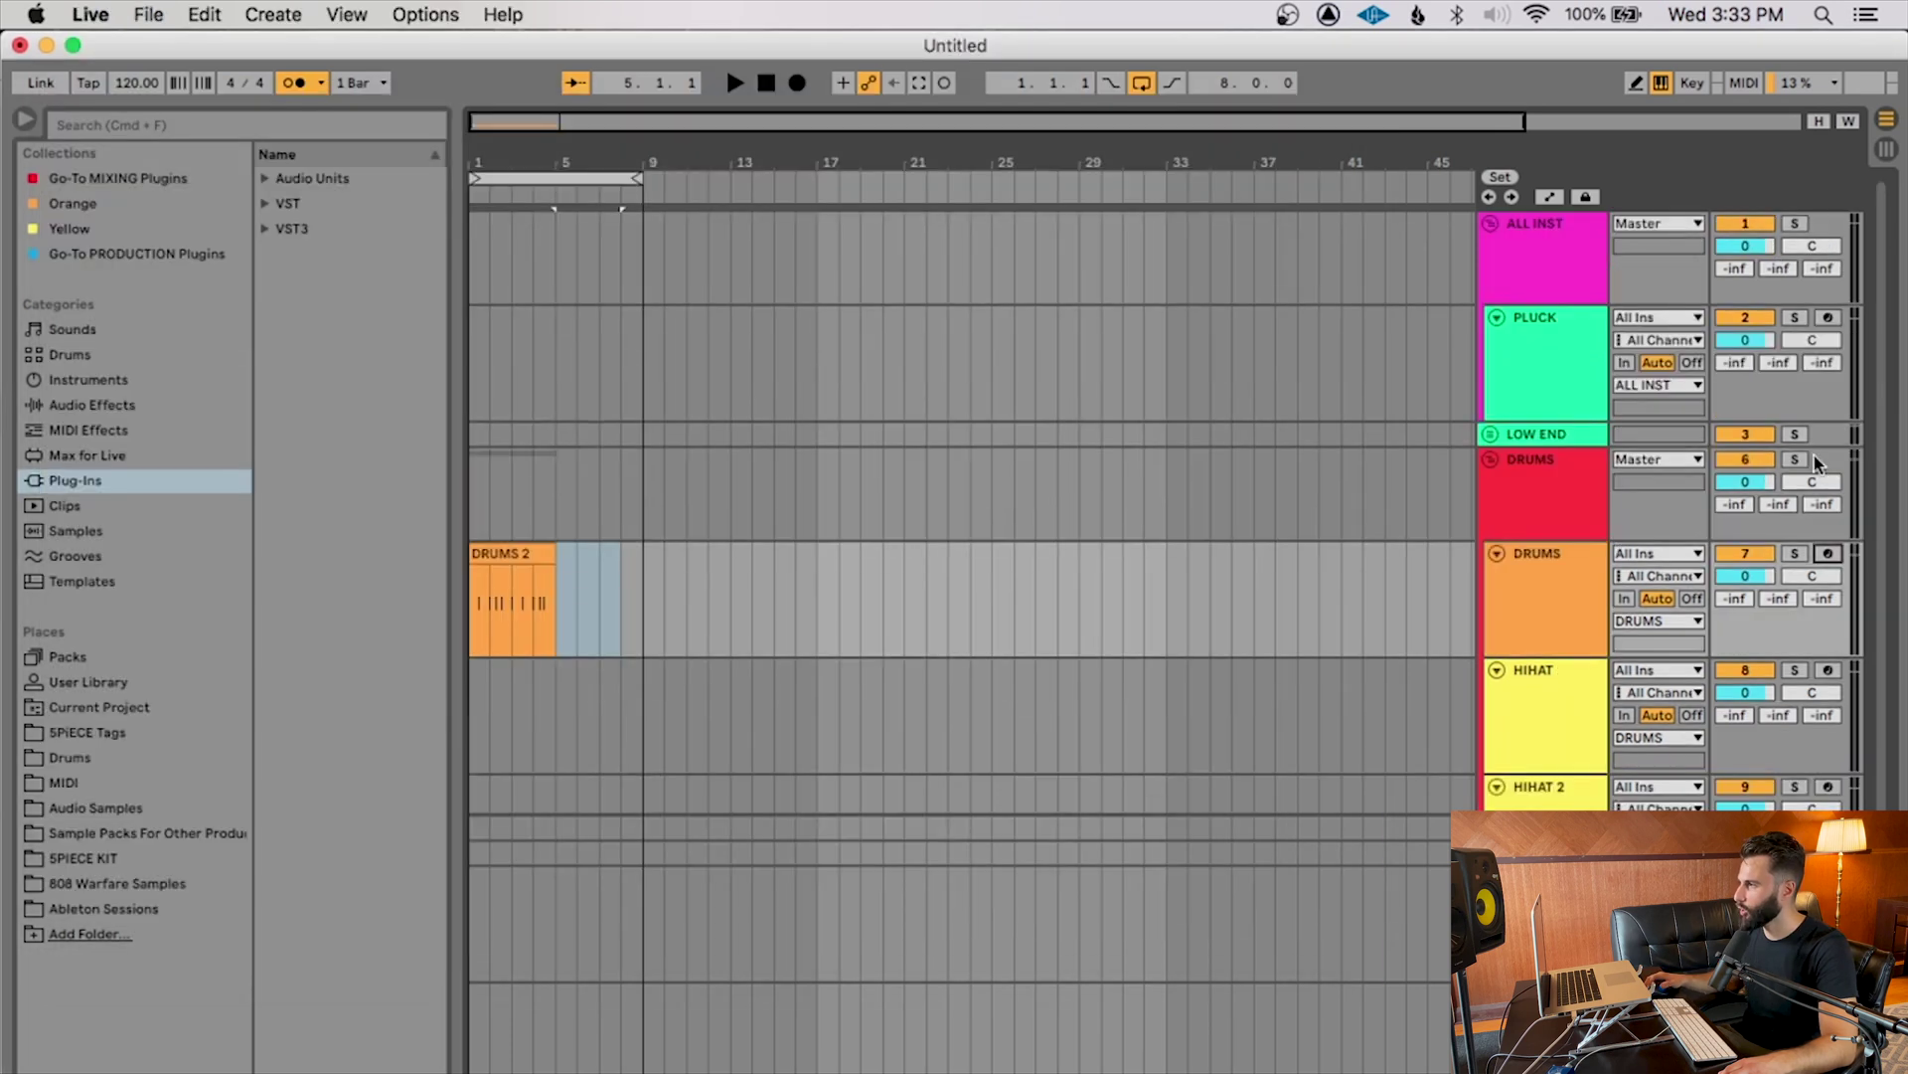
pyautogui.click(1829, 319)
# Set the key restriction to root D# with a Minor scale.
pyautogui.press('super+Tab')
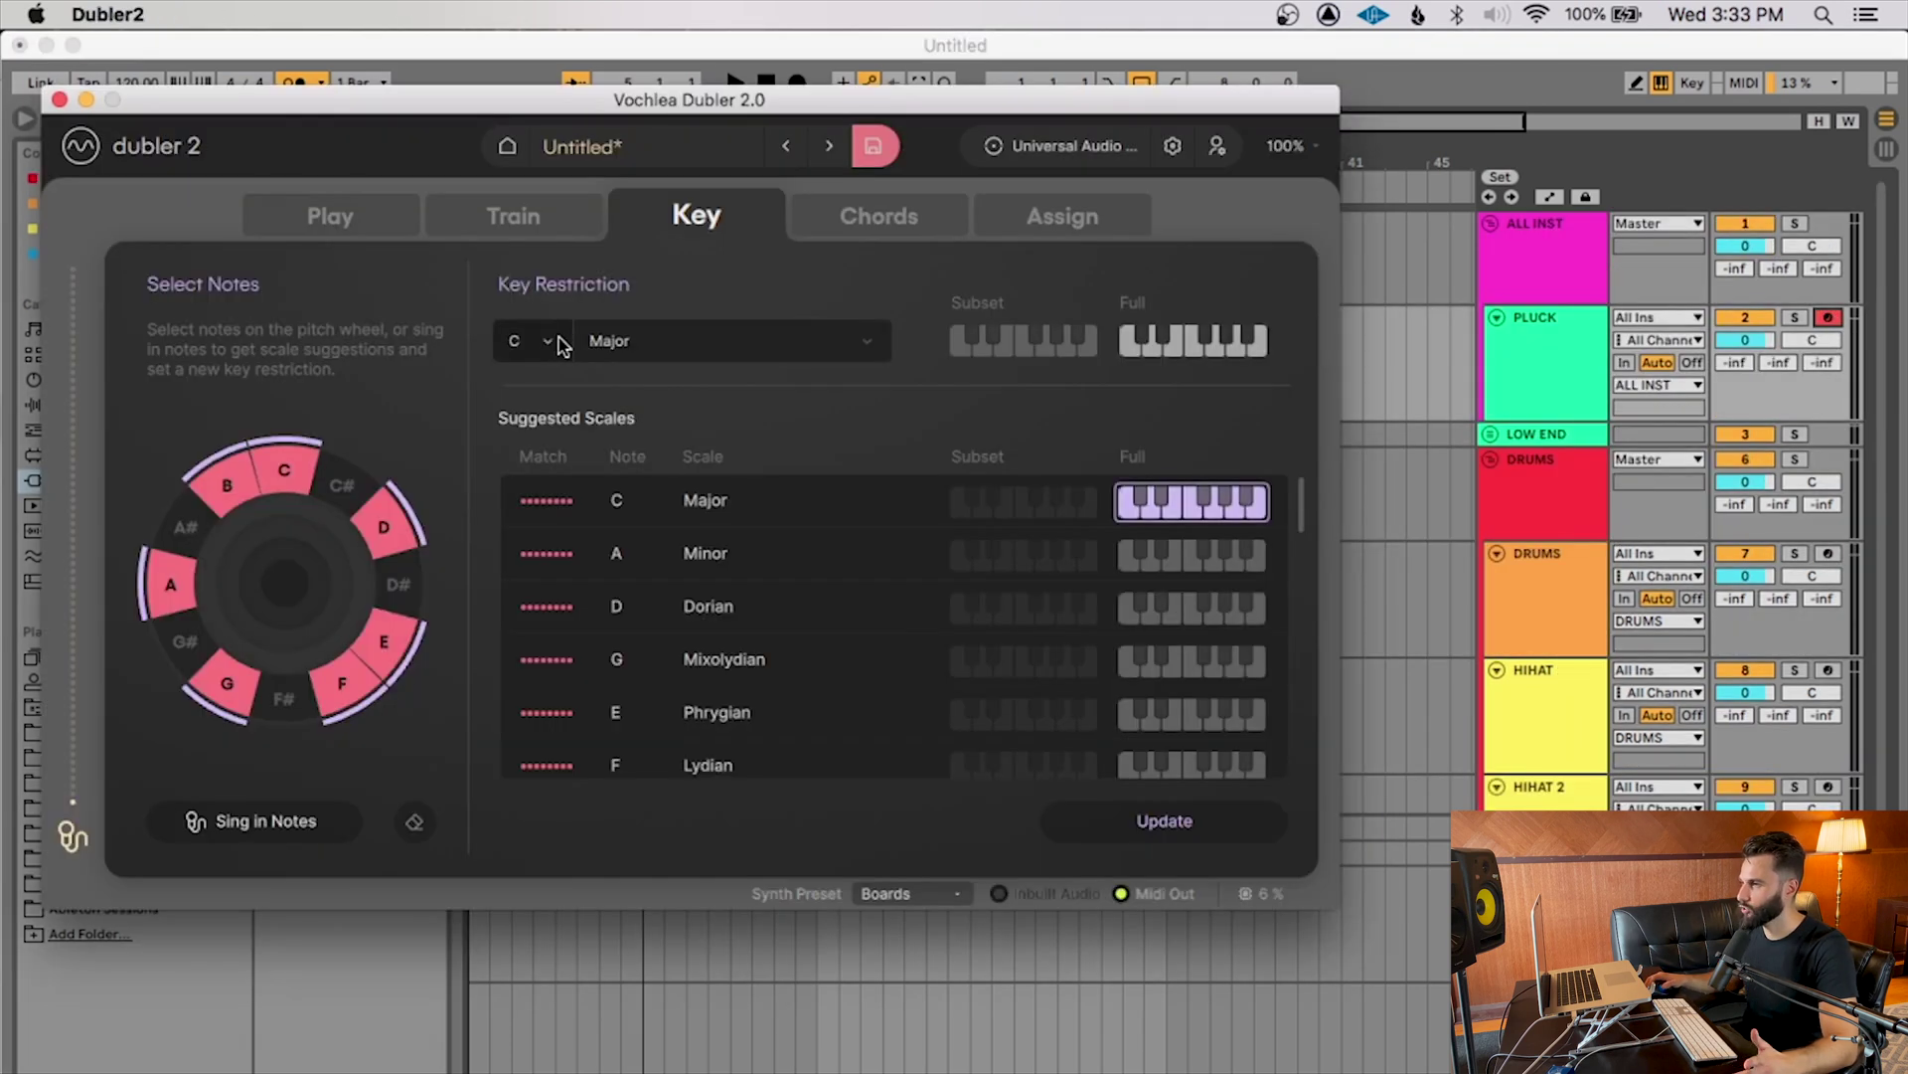
pyautogui.click(552, 341)
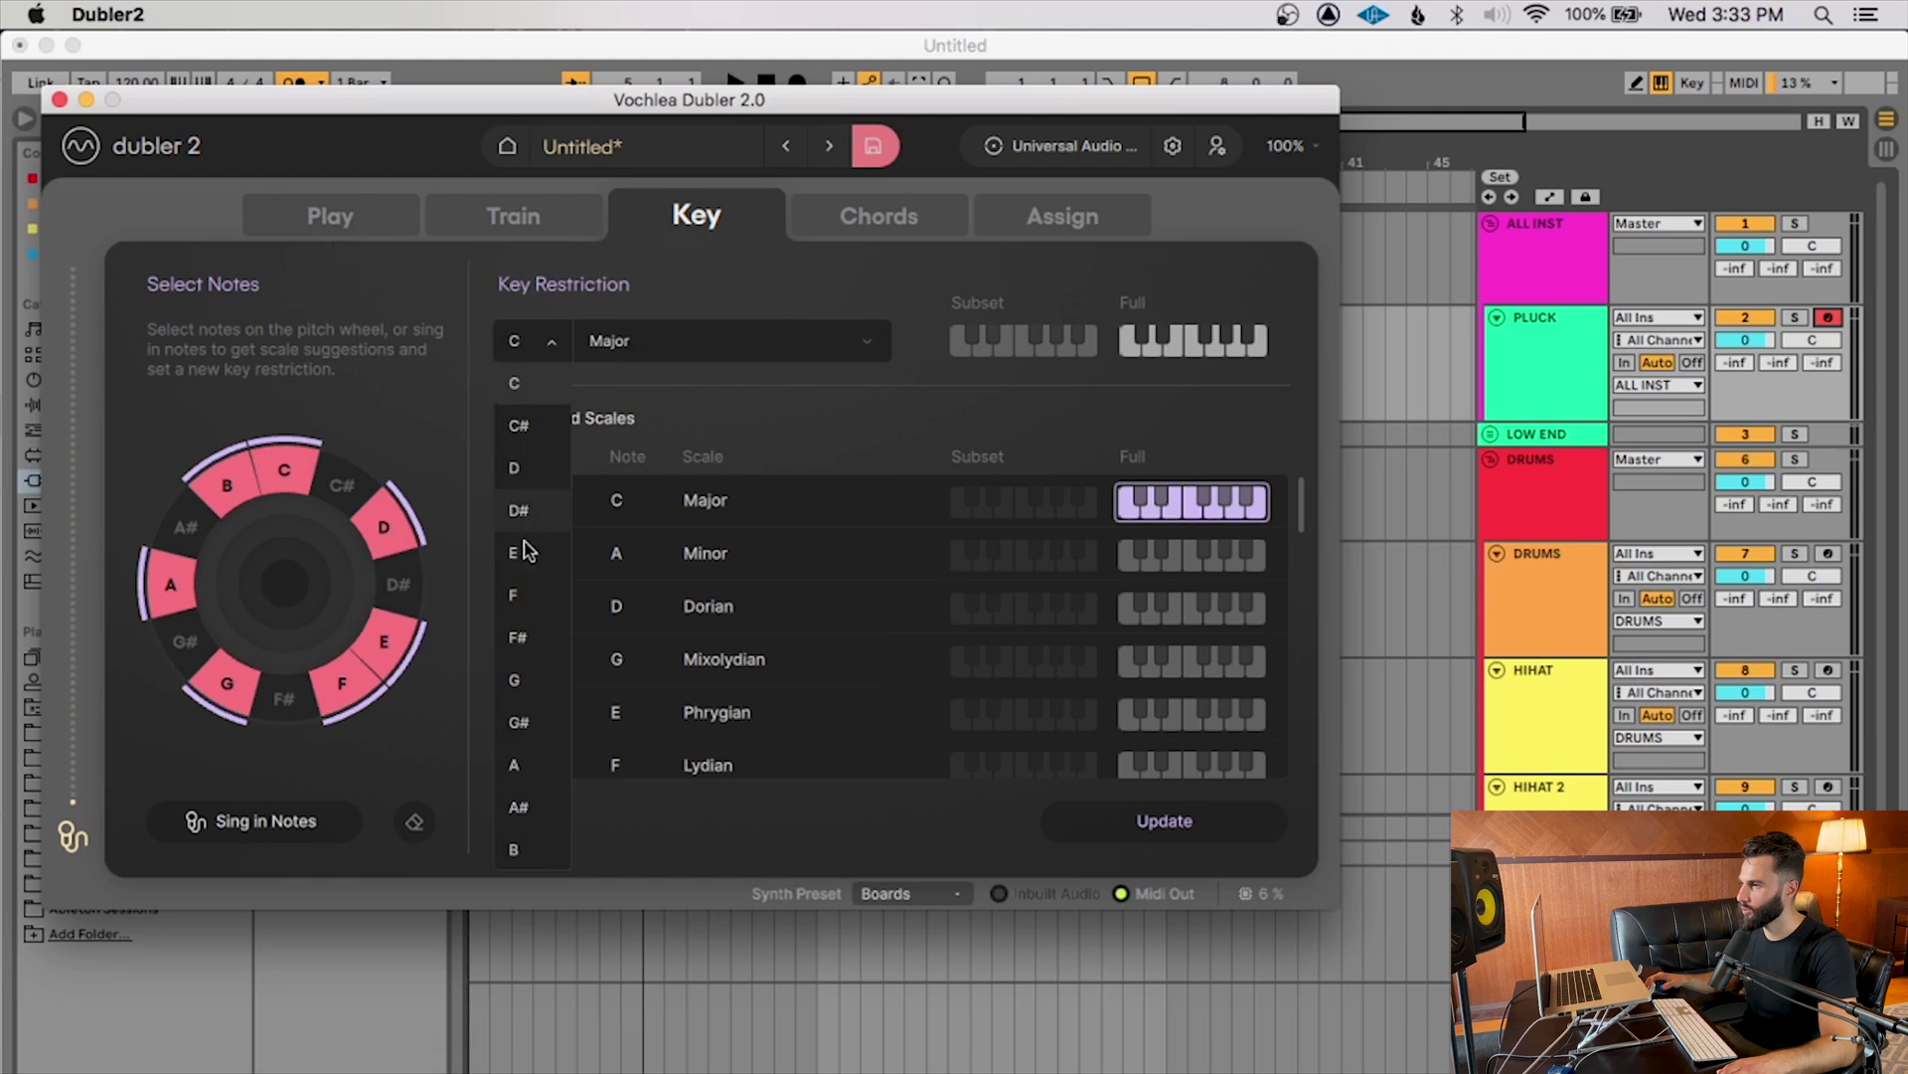
pyautogui.click(519, 510)
pyautogui.click(711, 341)
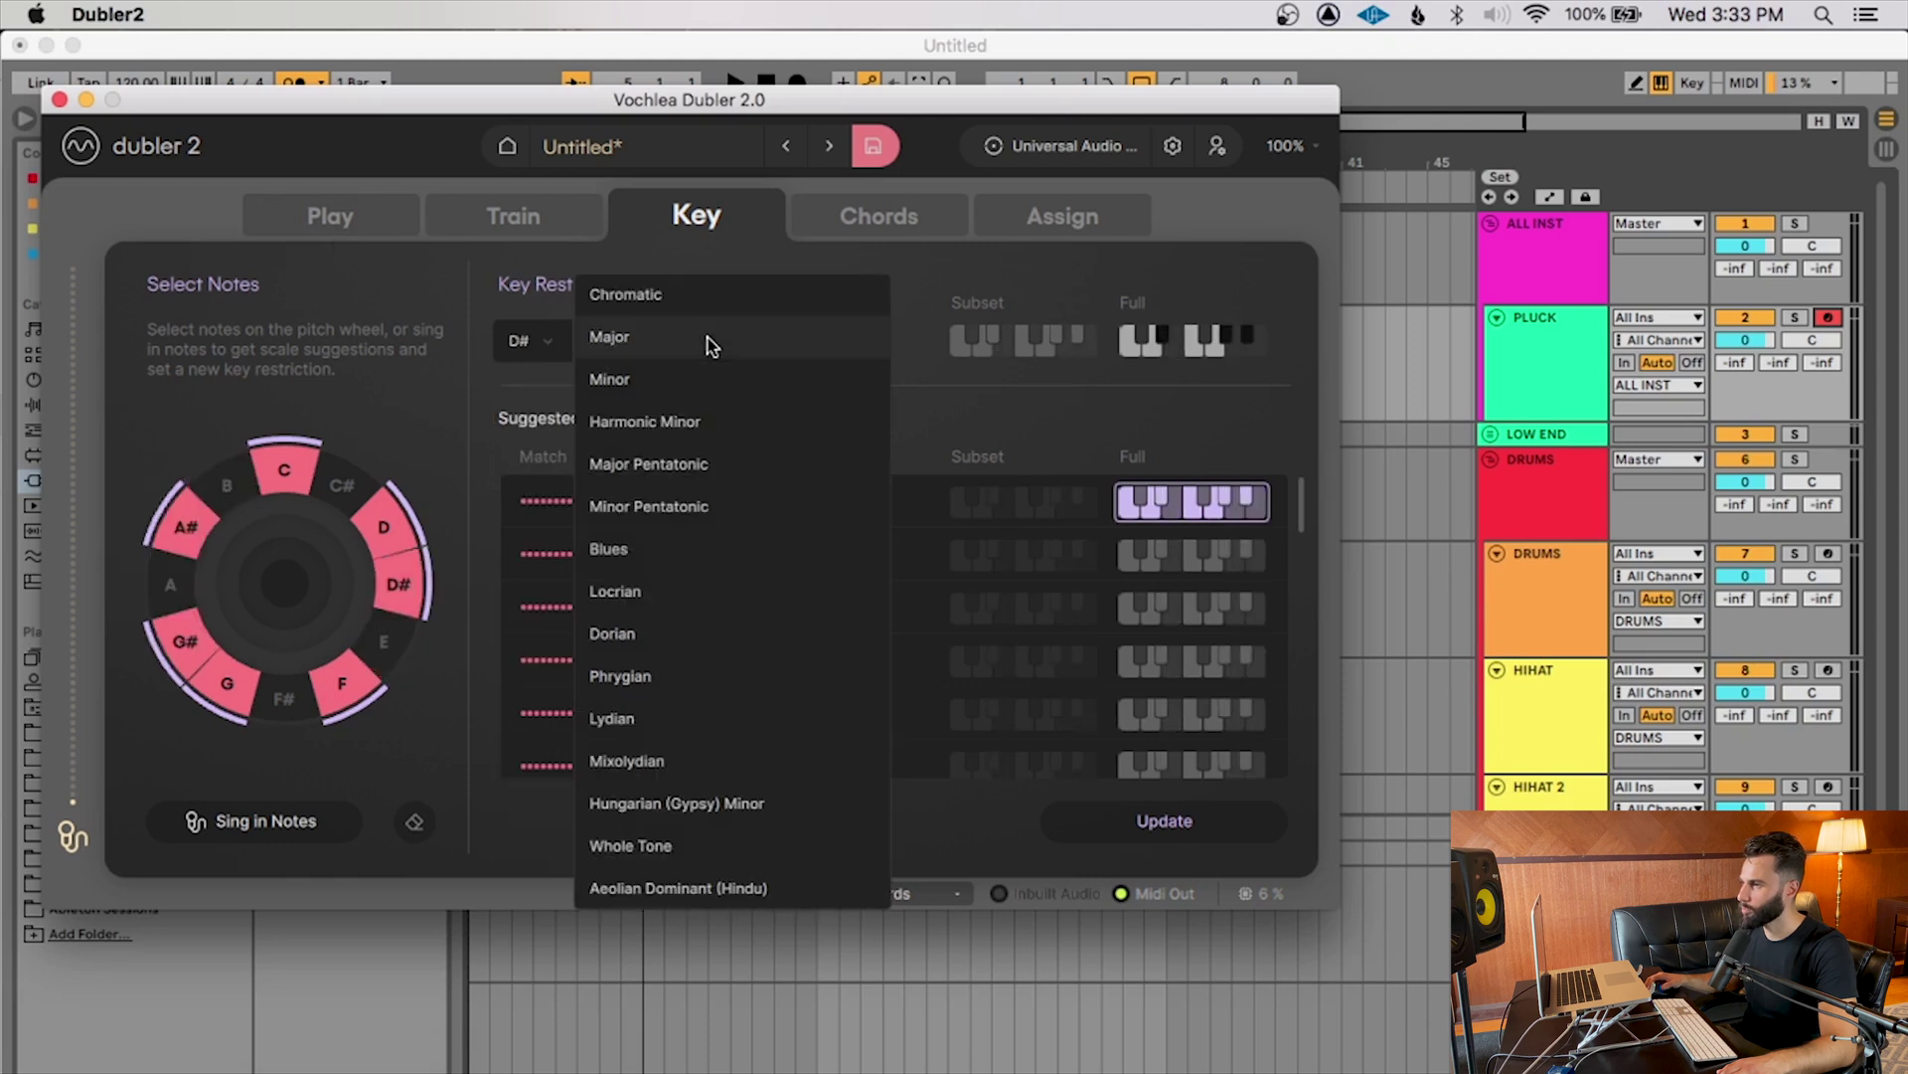
pyautogui.click(686, 383)
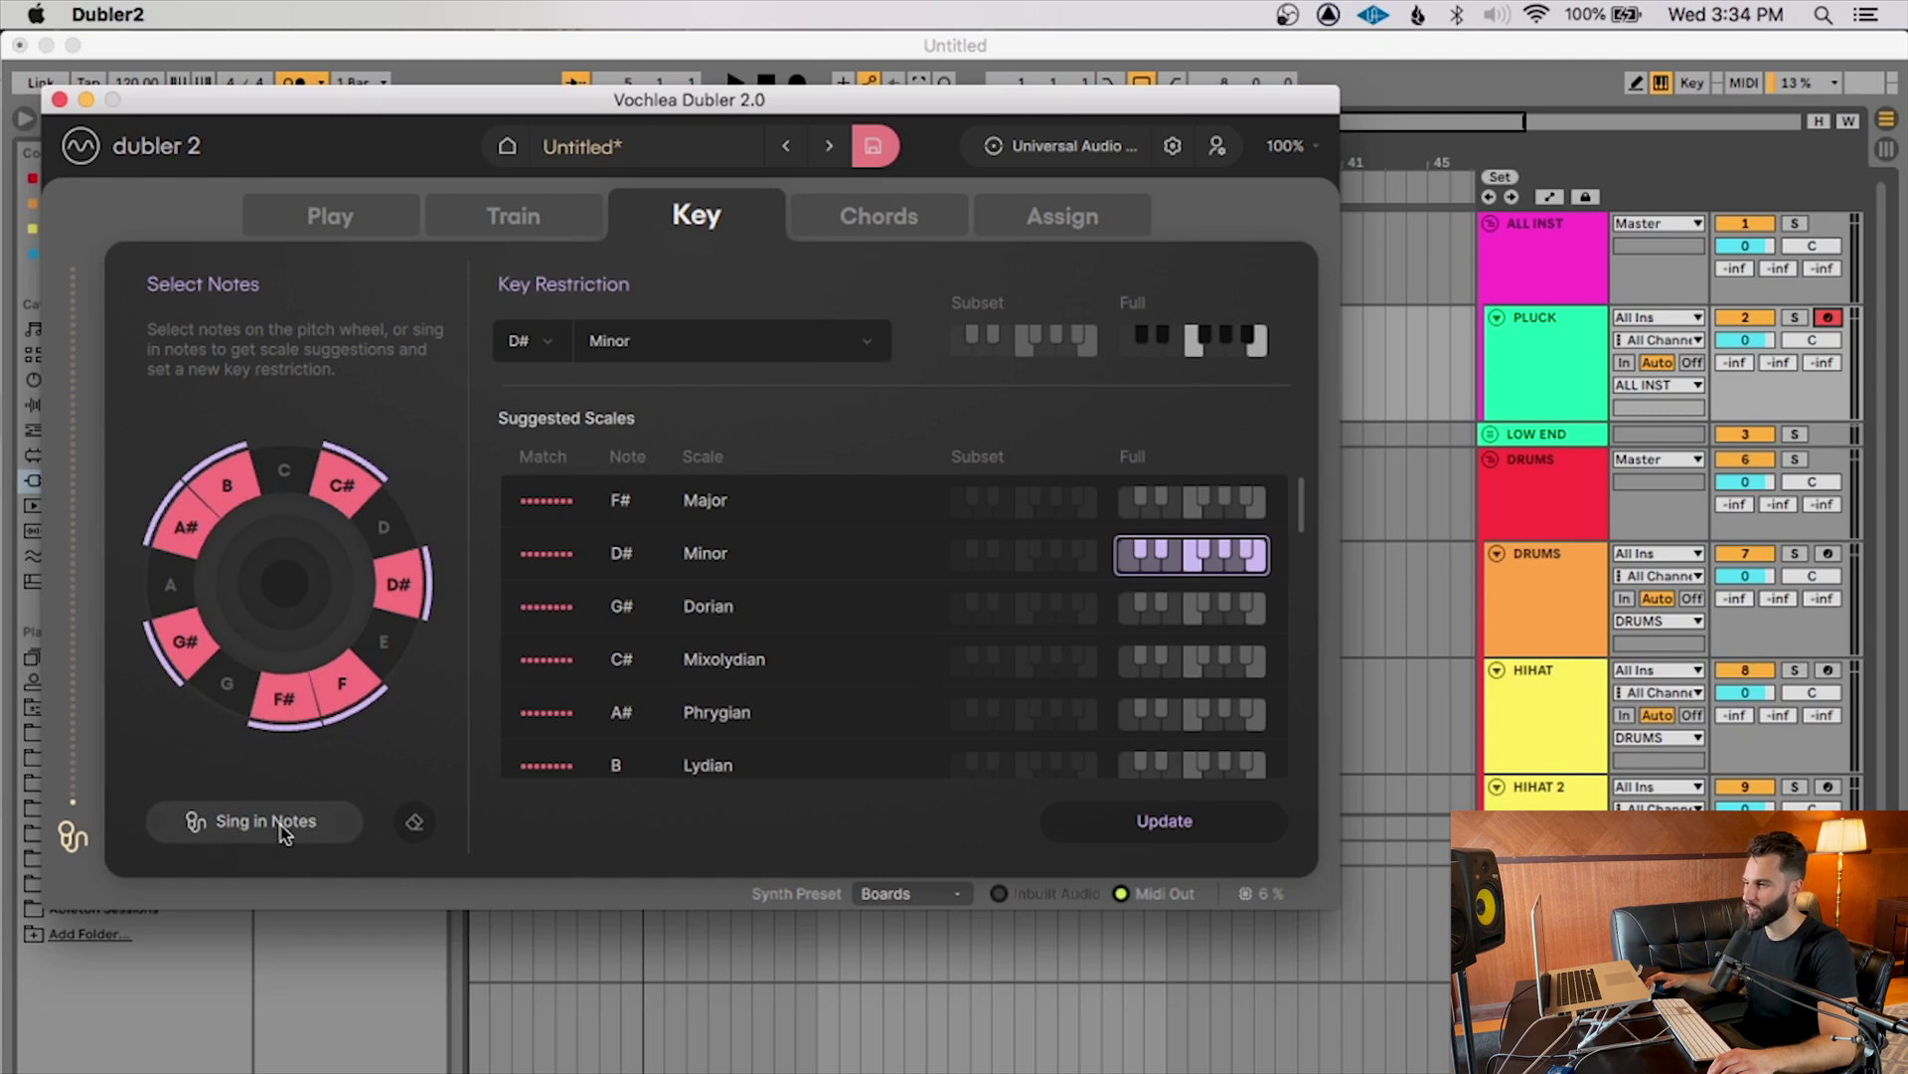
pyautogui.click(245, 829)
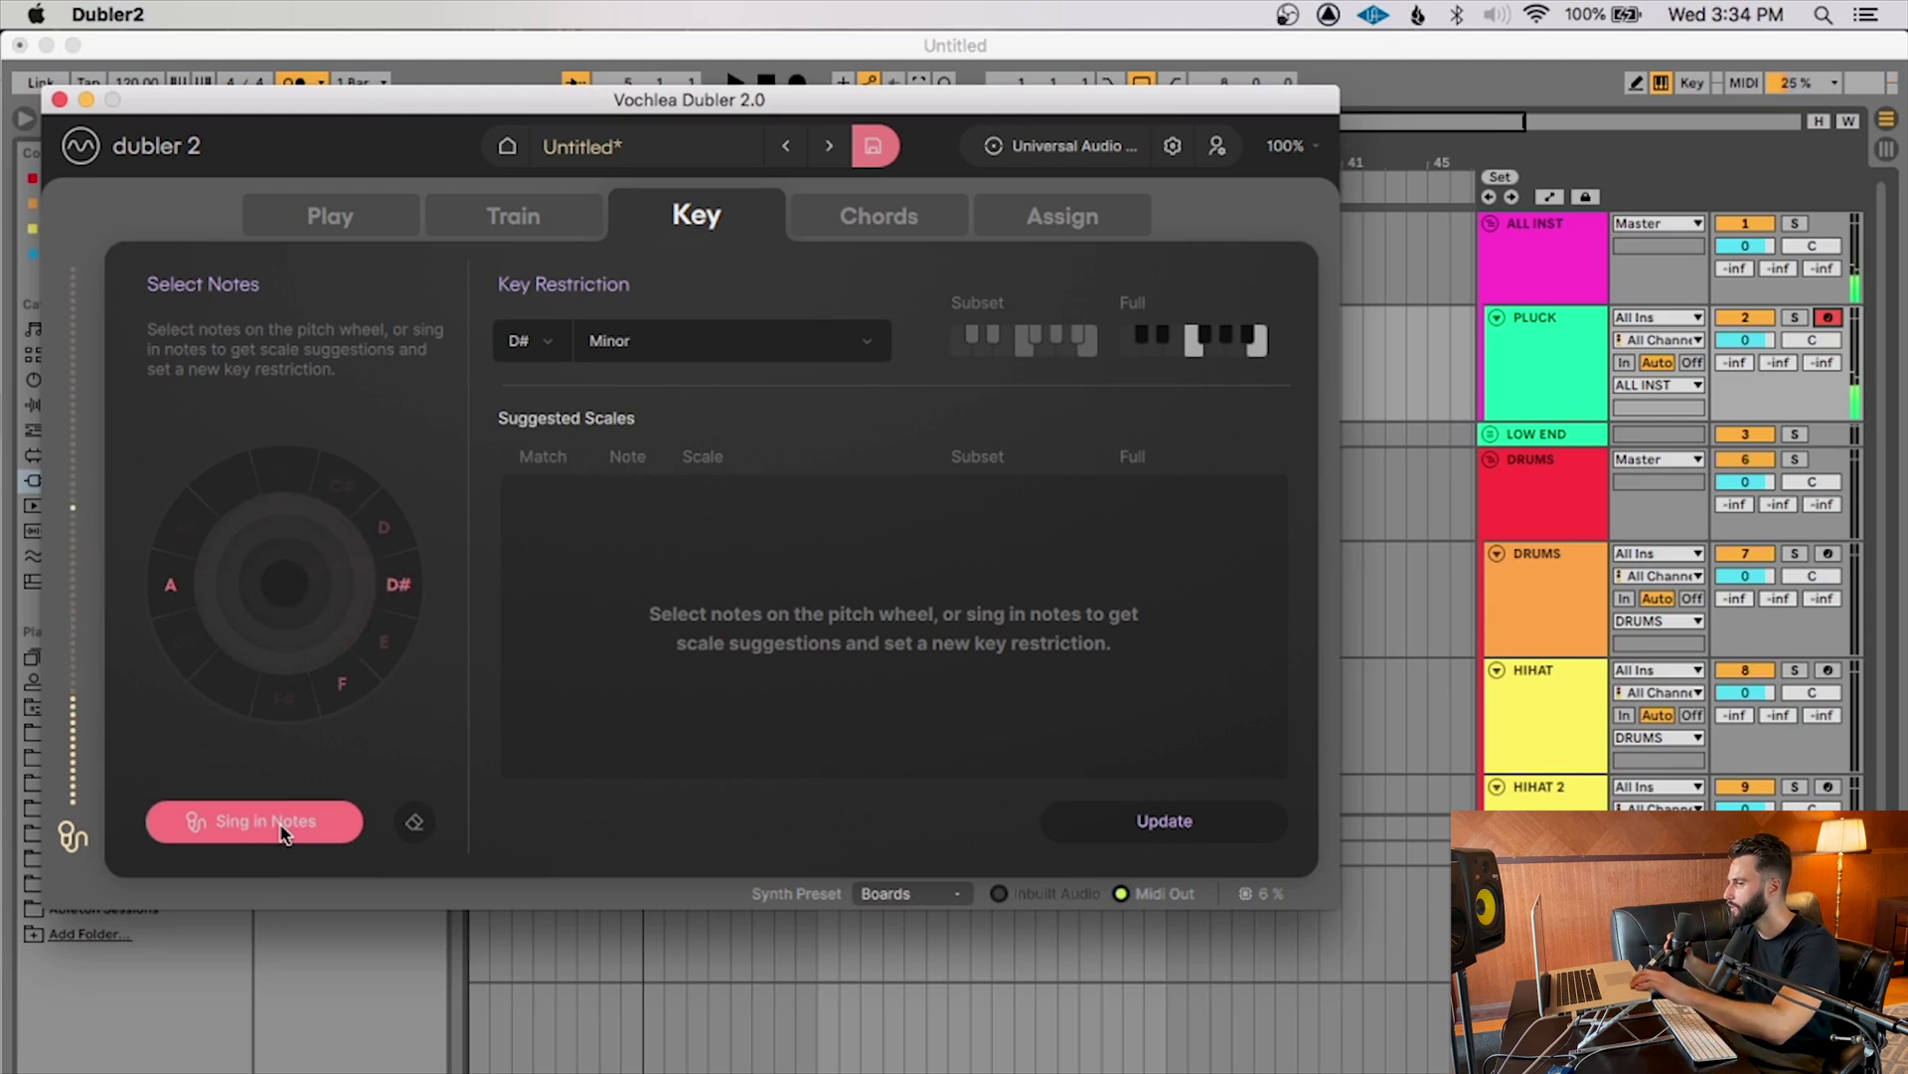
# Stop sung-note detection, keep the Minor scale, and close the Dubler 2 window.
pyautogui.click(284, 831)
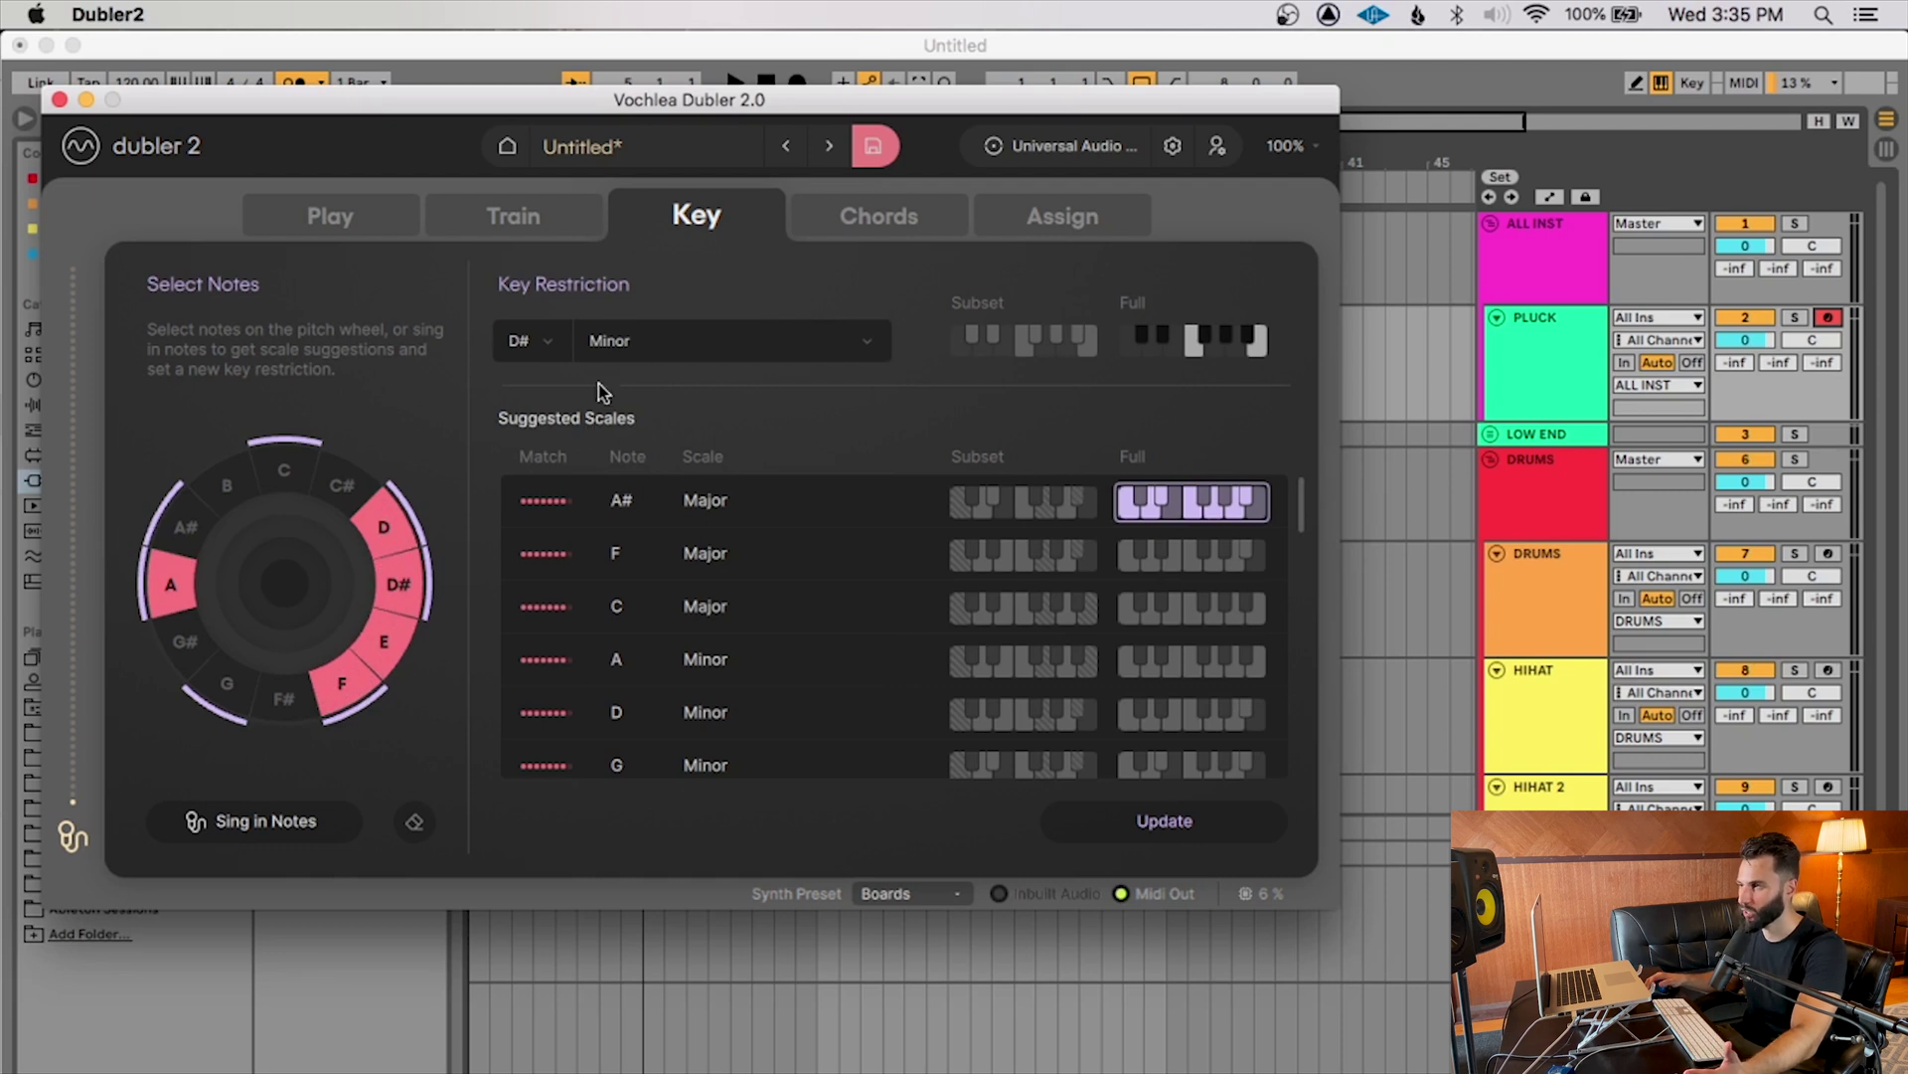
pyautogui.click(636, 353)
pyautogui.click(641, 389)
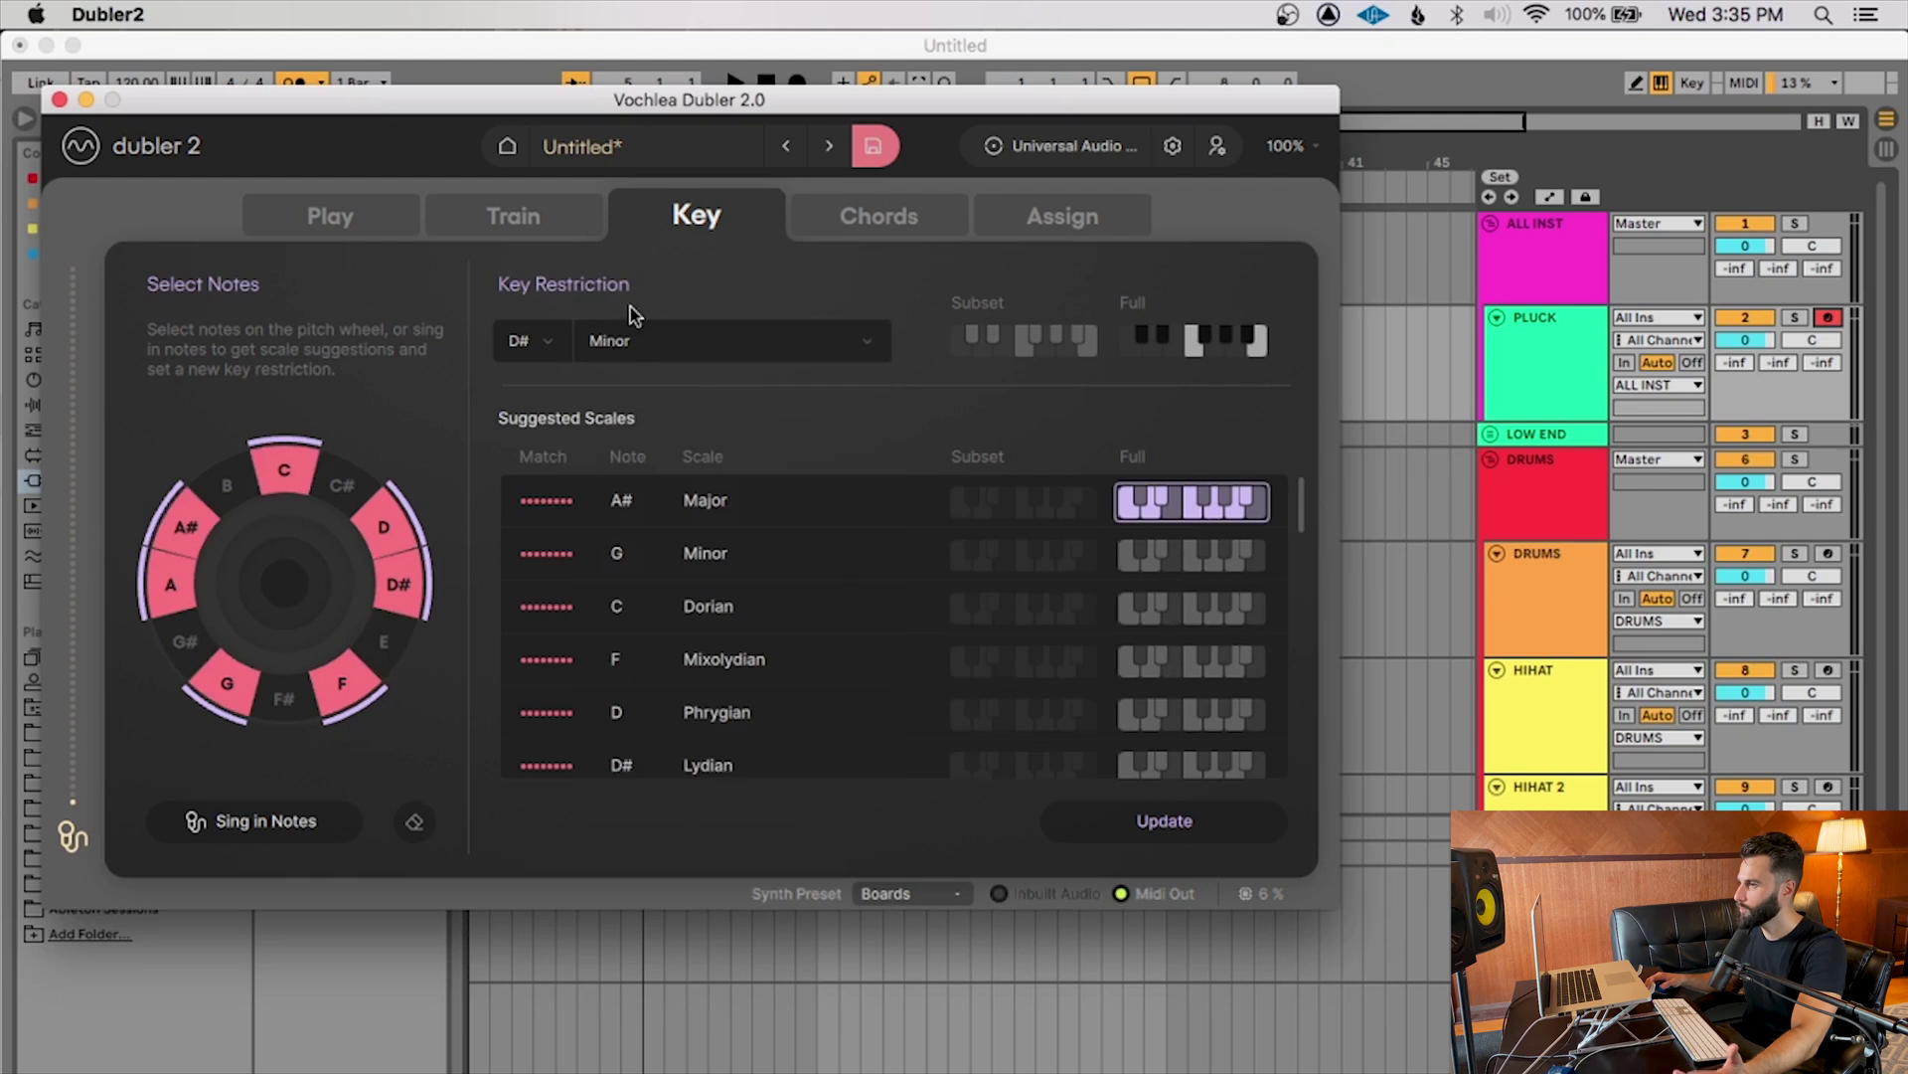
pyautogui.click(647, 348)
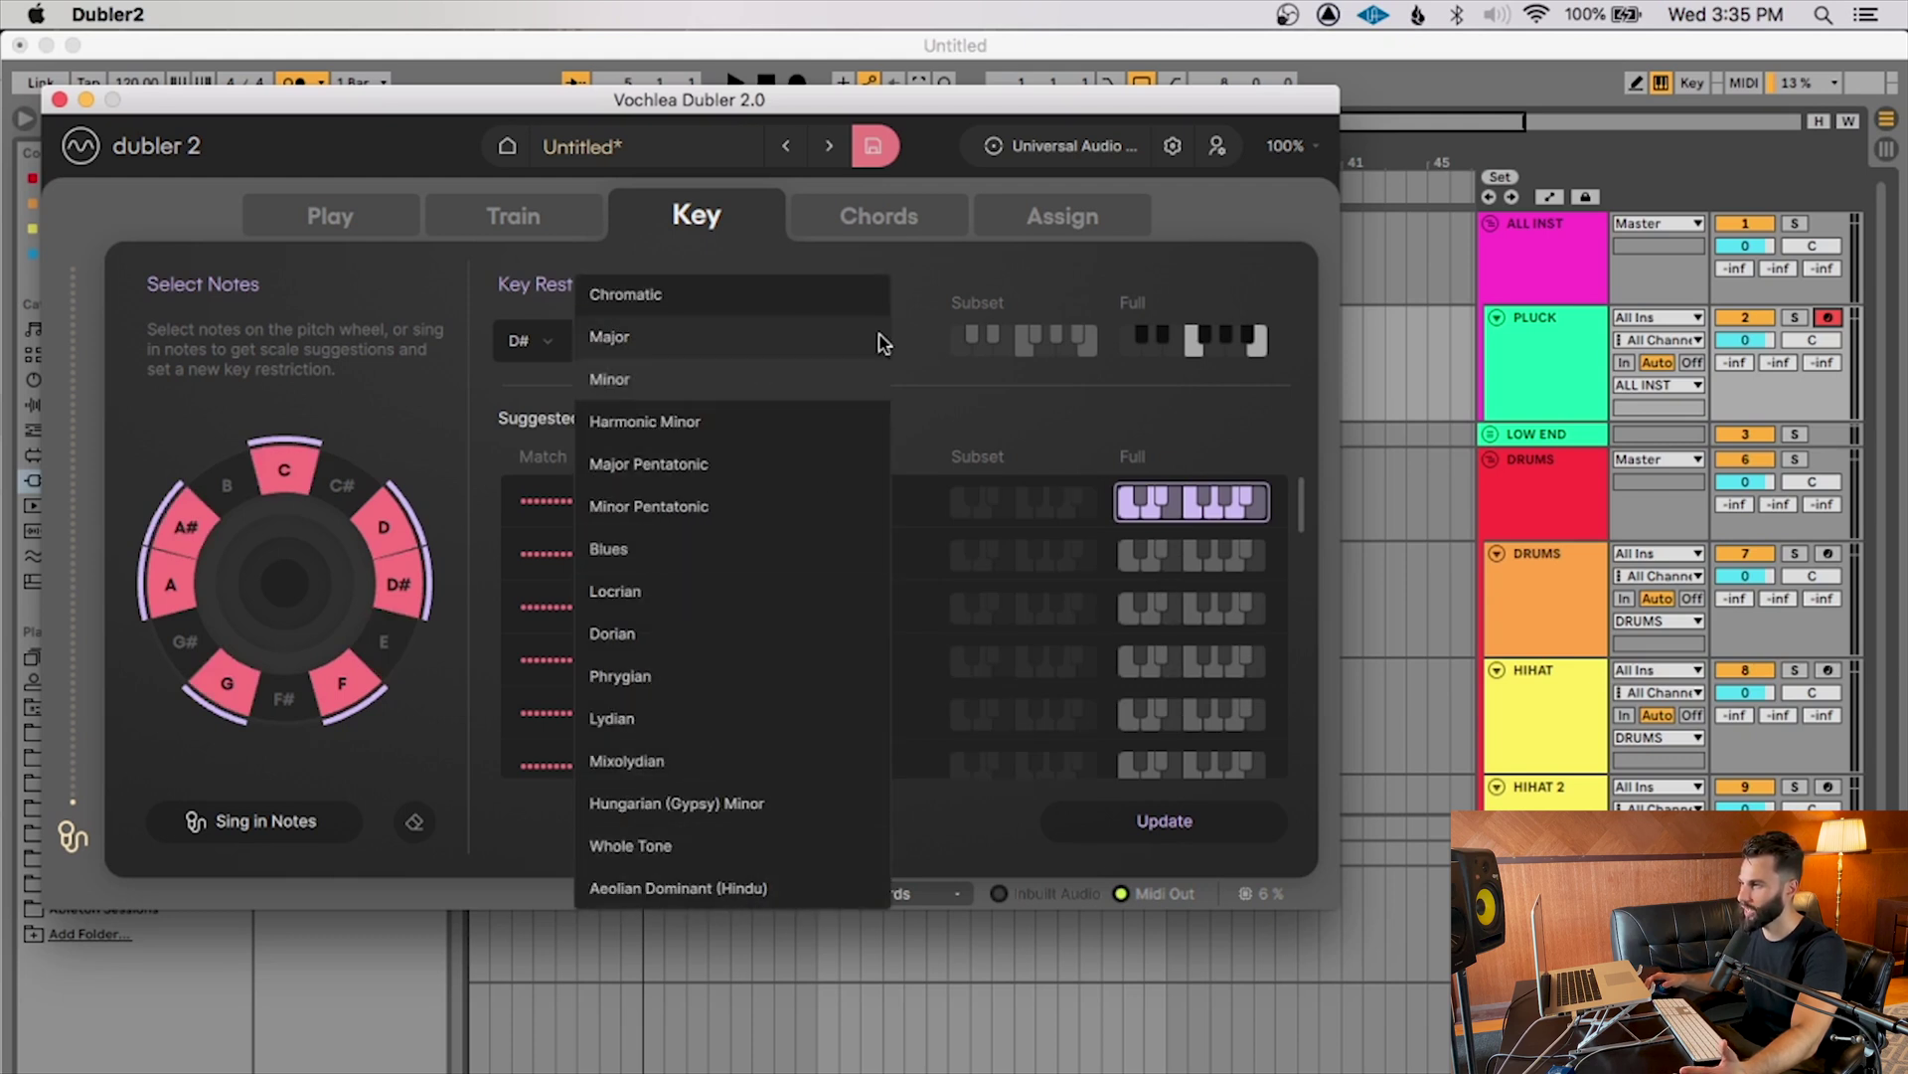
pyautogui.click(917, 383)
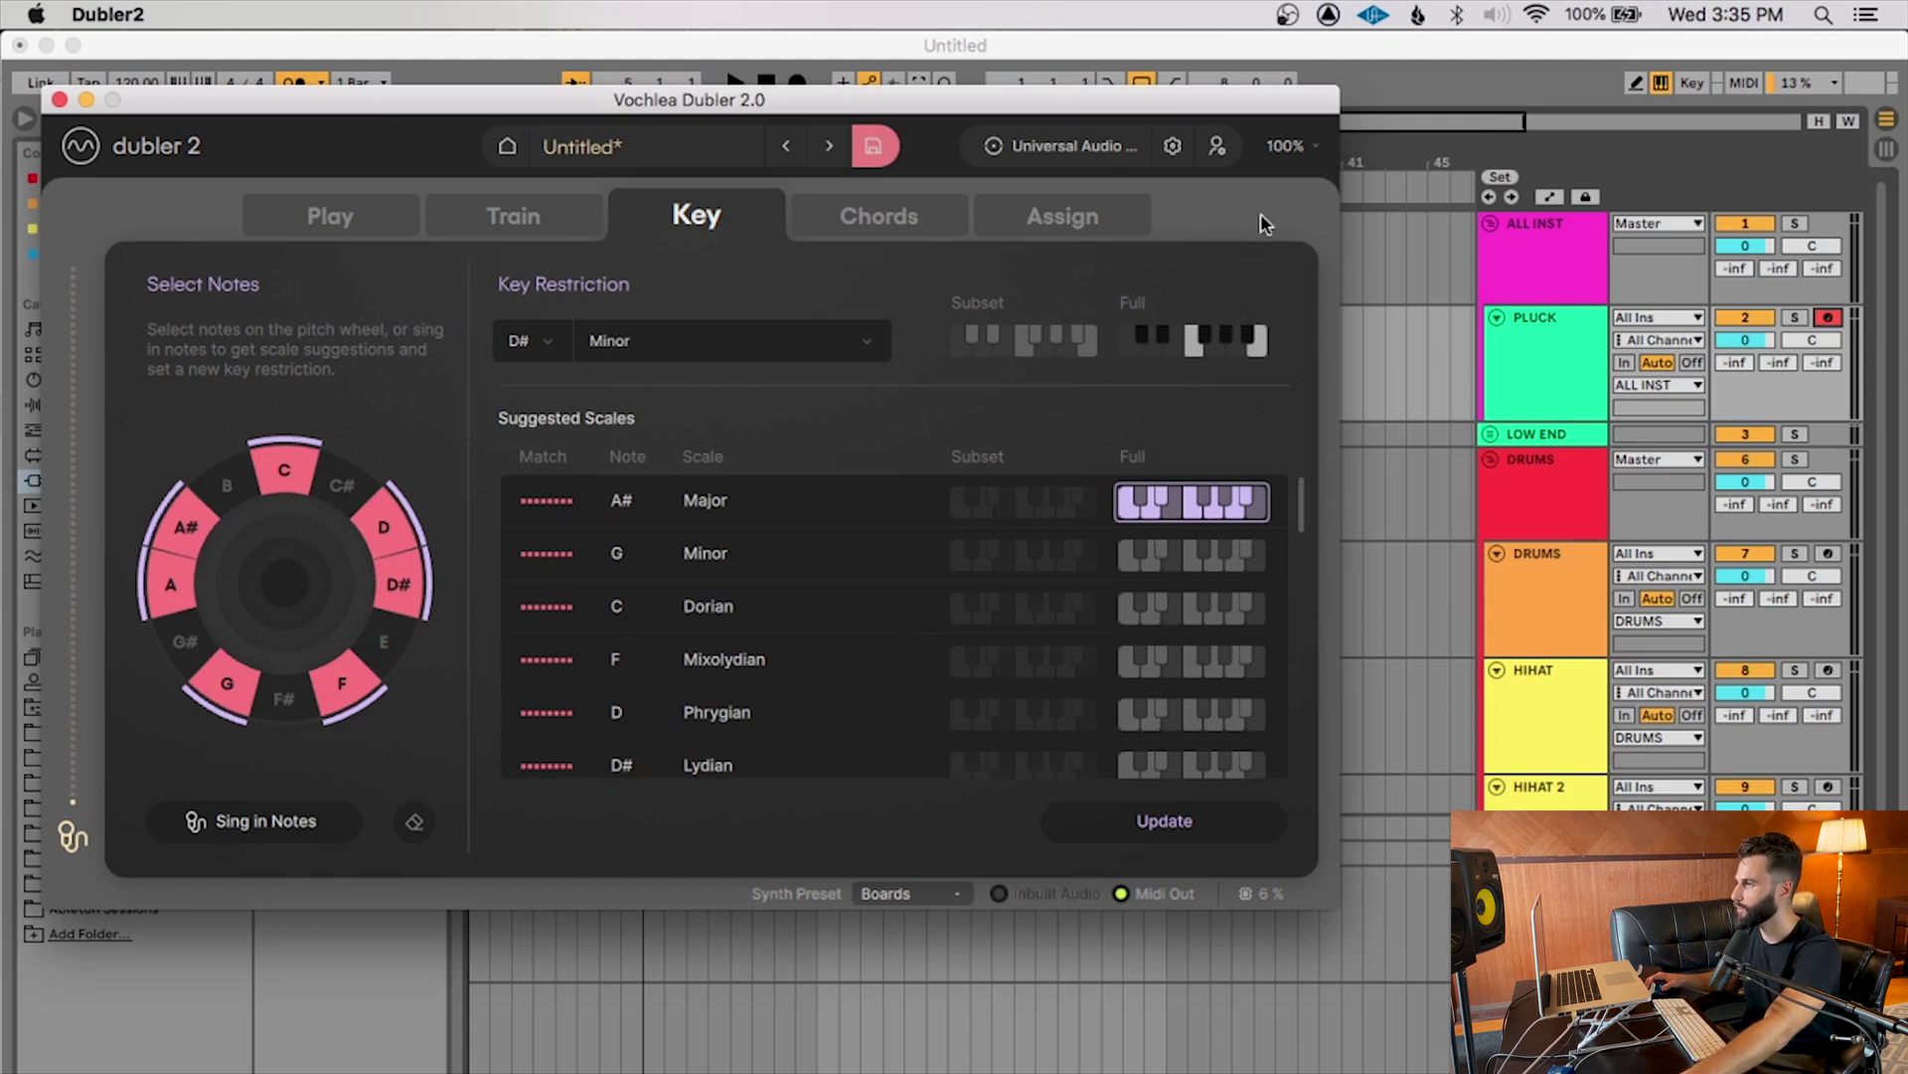
pyautogui.click(61, 101)
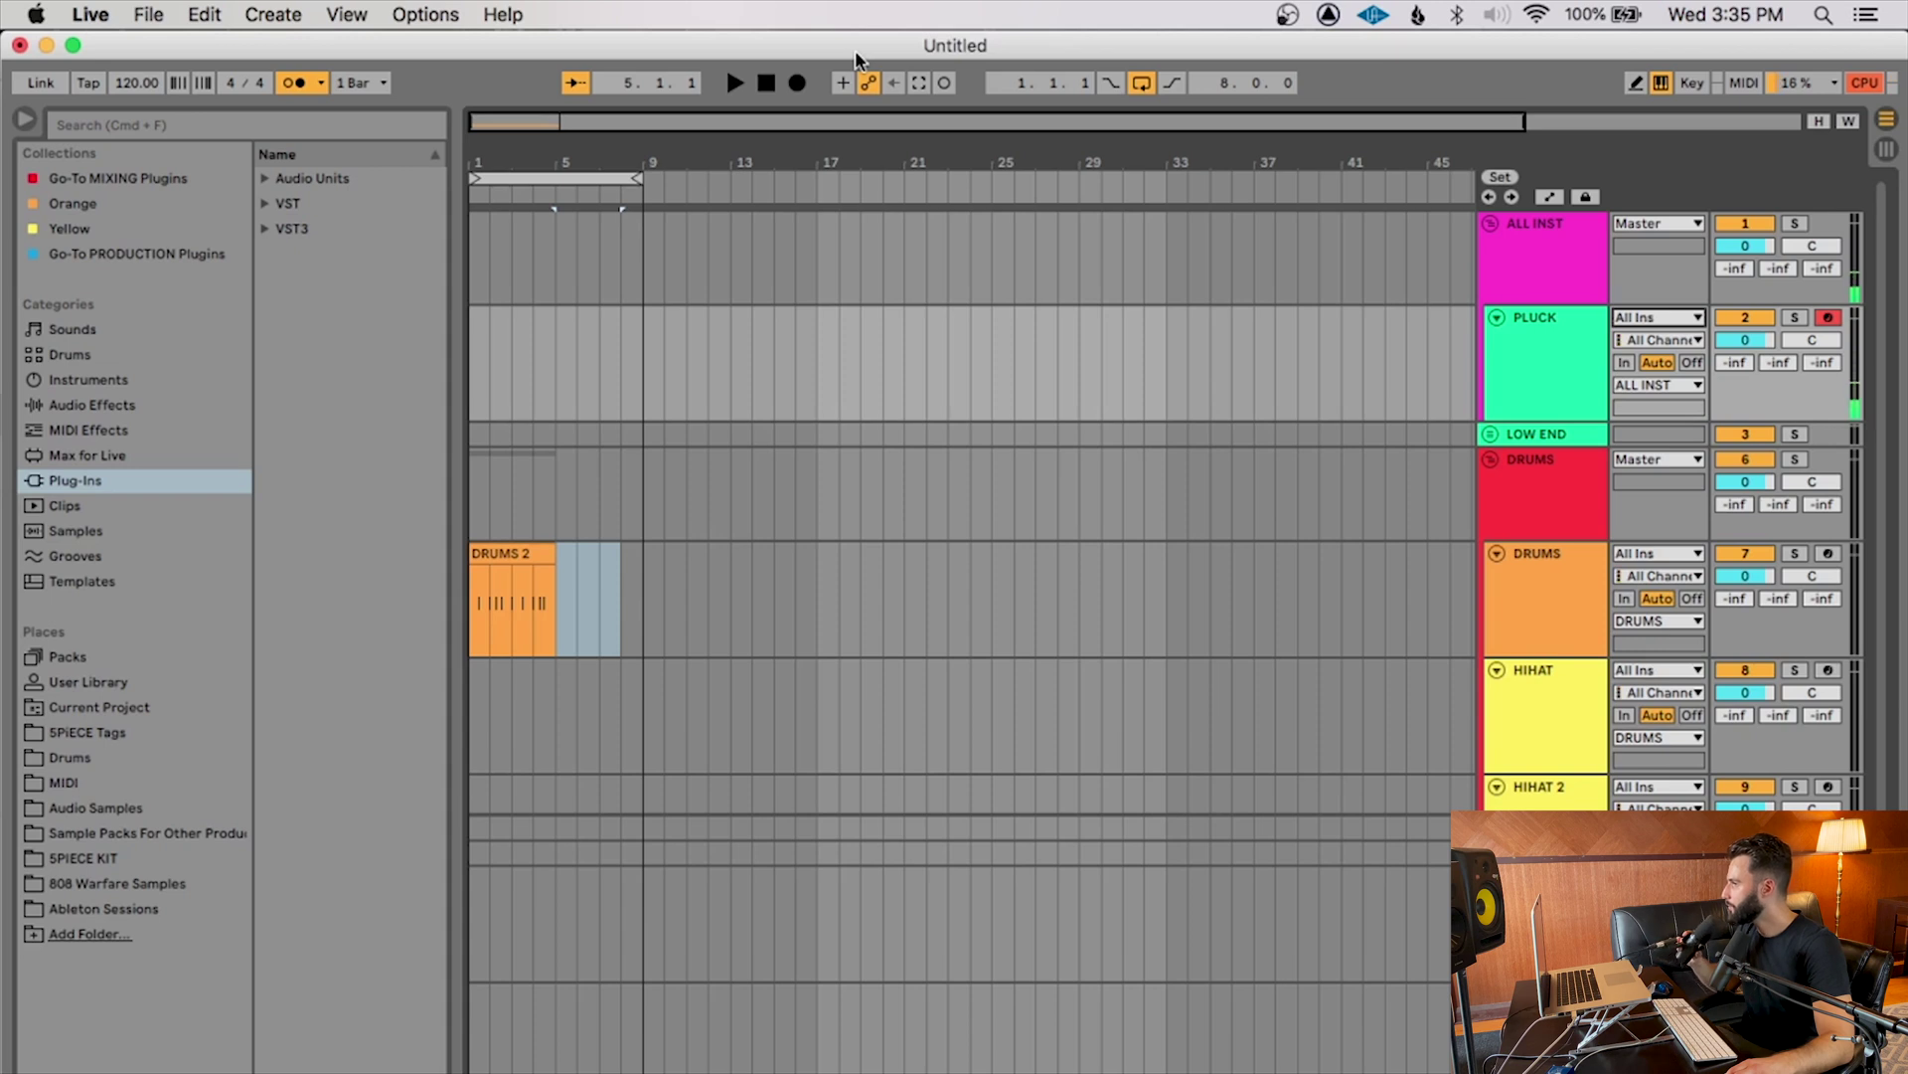
# Loop the first four bars and record the sung melody into the armed PLUCK track from 1.1.1.
pyautogui.press('space')
pyautogui.moveTo(631, 184); pyautogui.dragTo(548, 172)
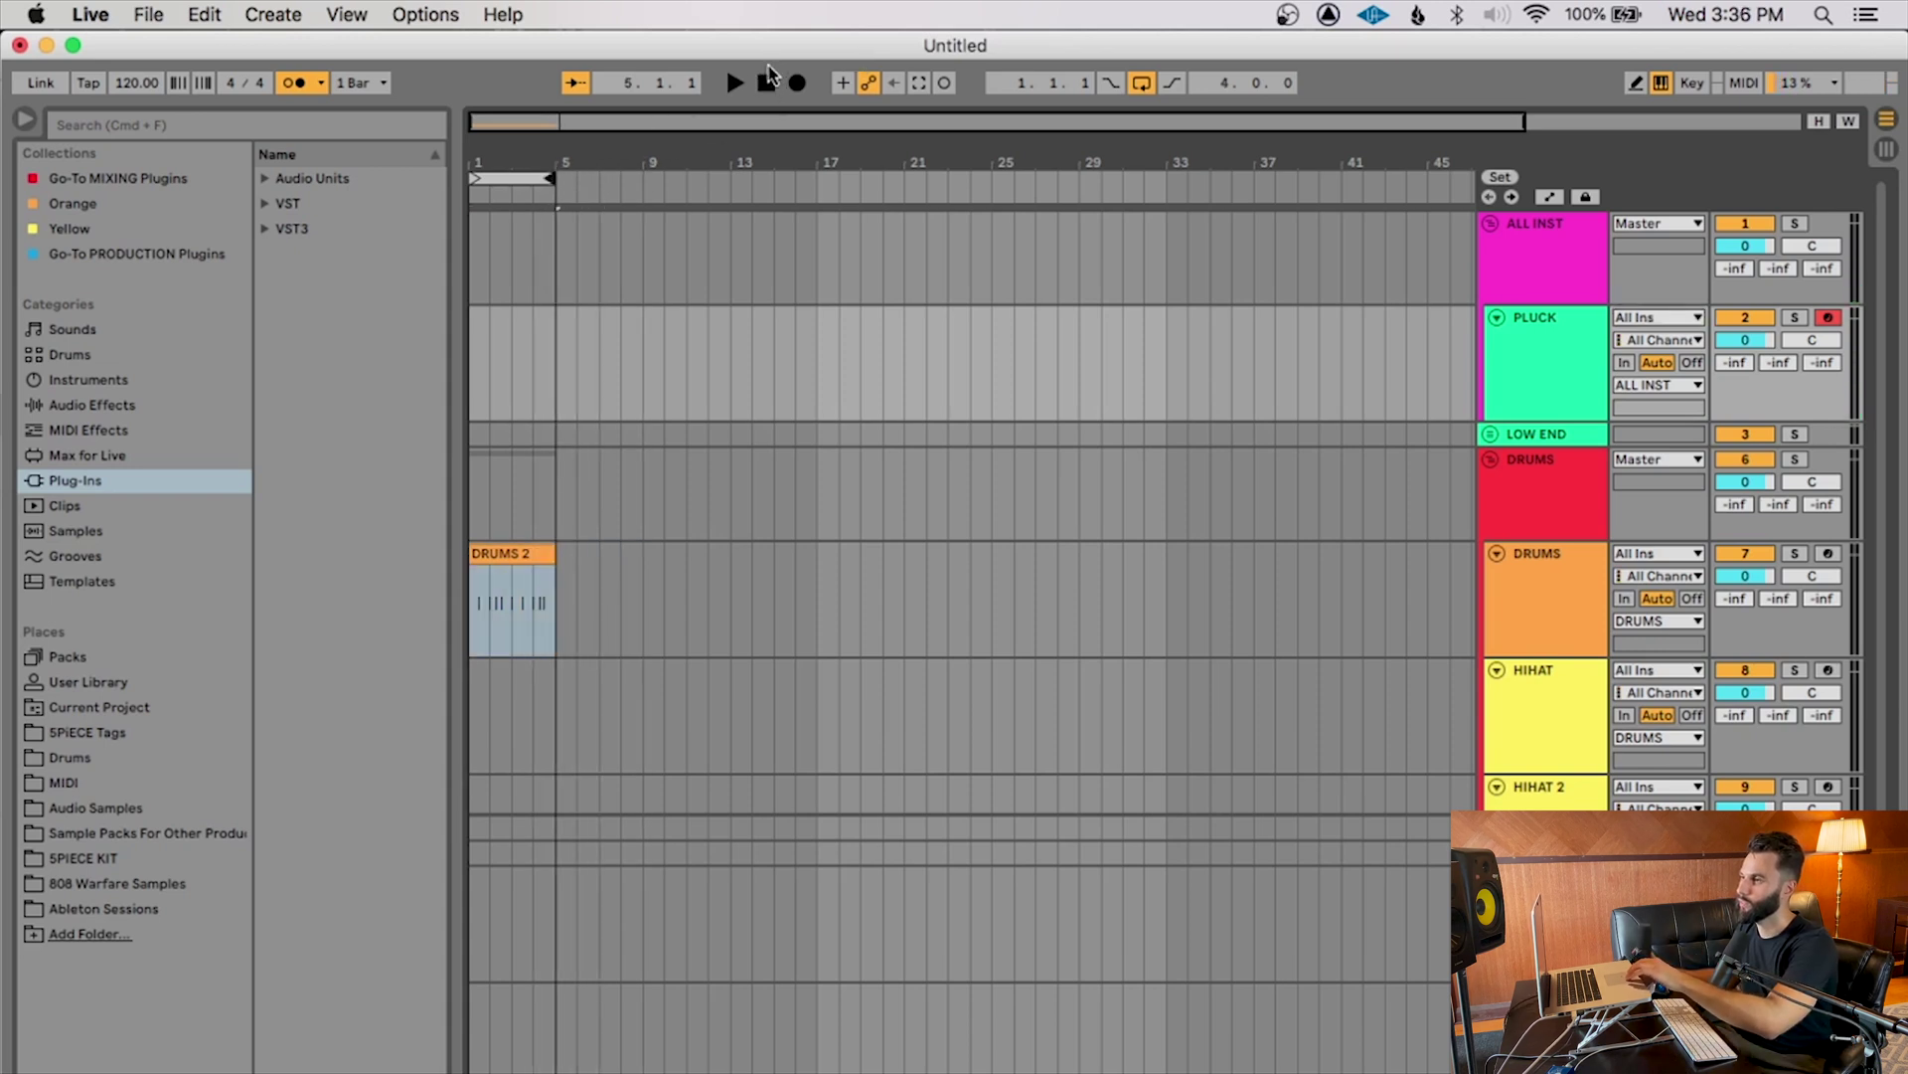
pyautogui.click(766, 84)
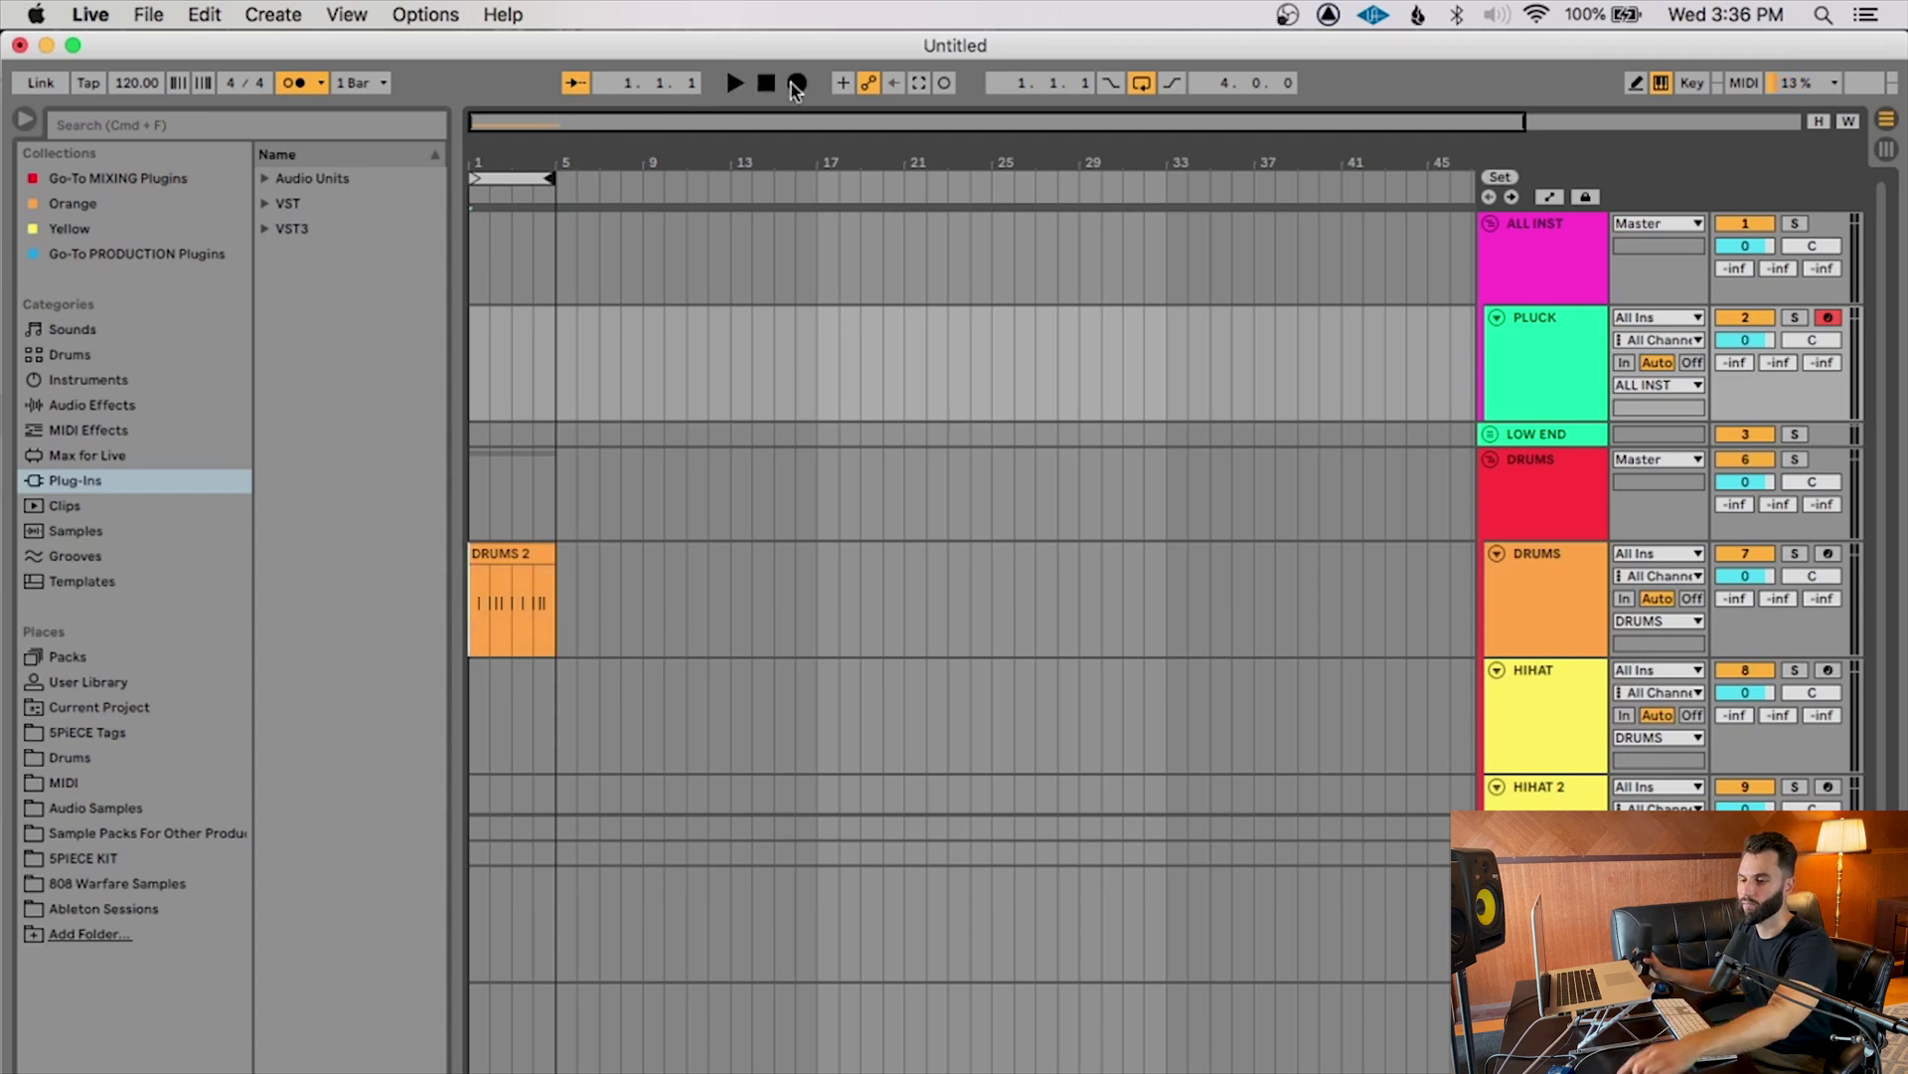
pyautogui.click(796, 83)
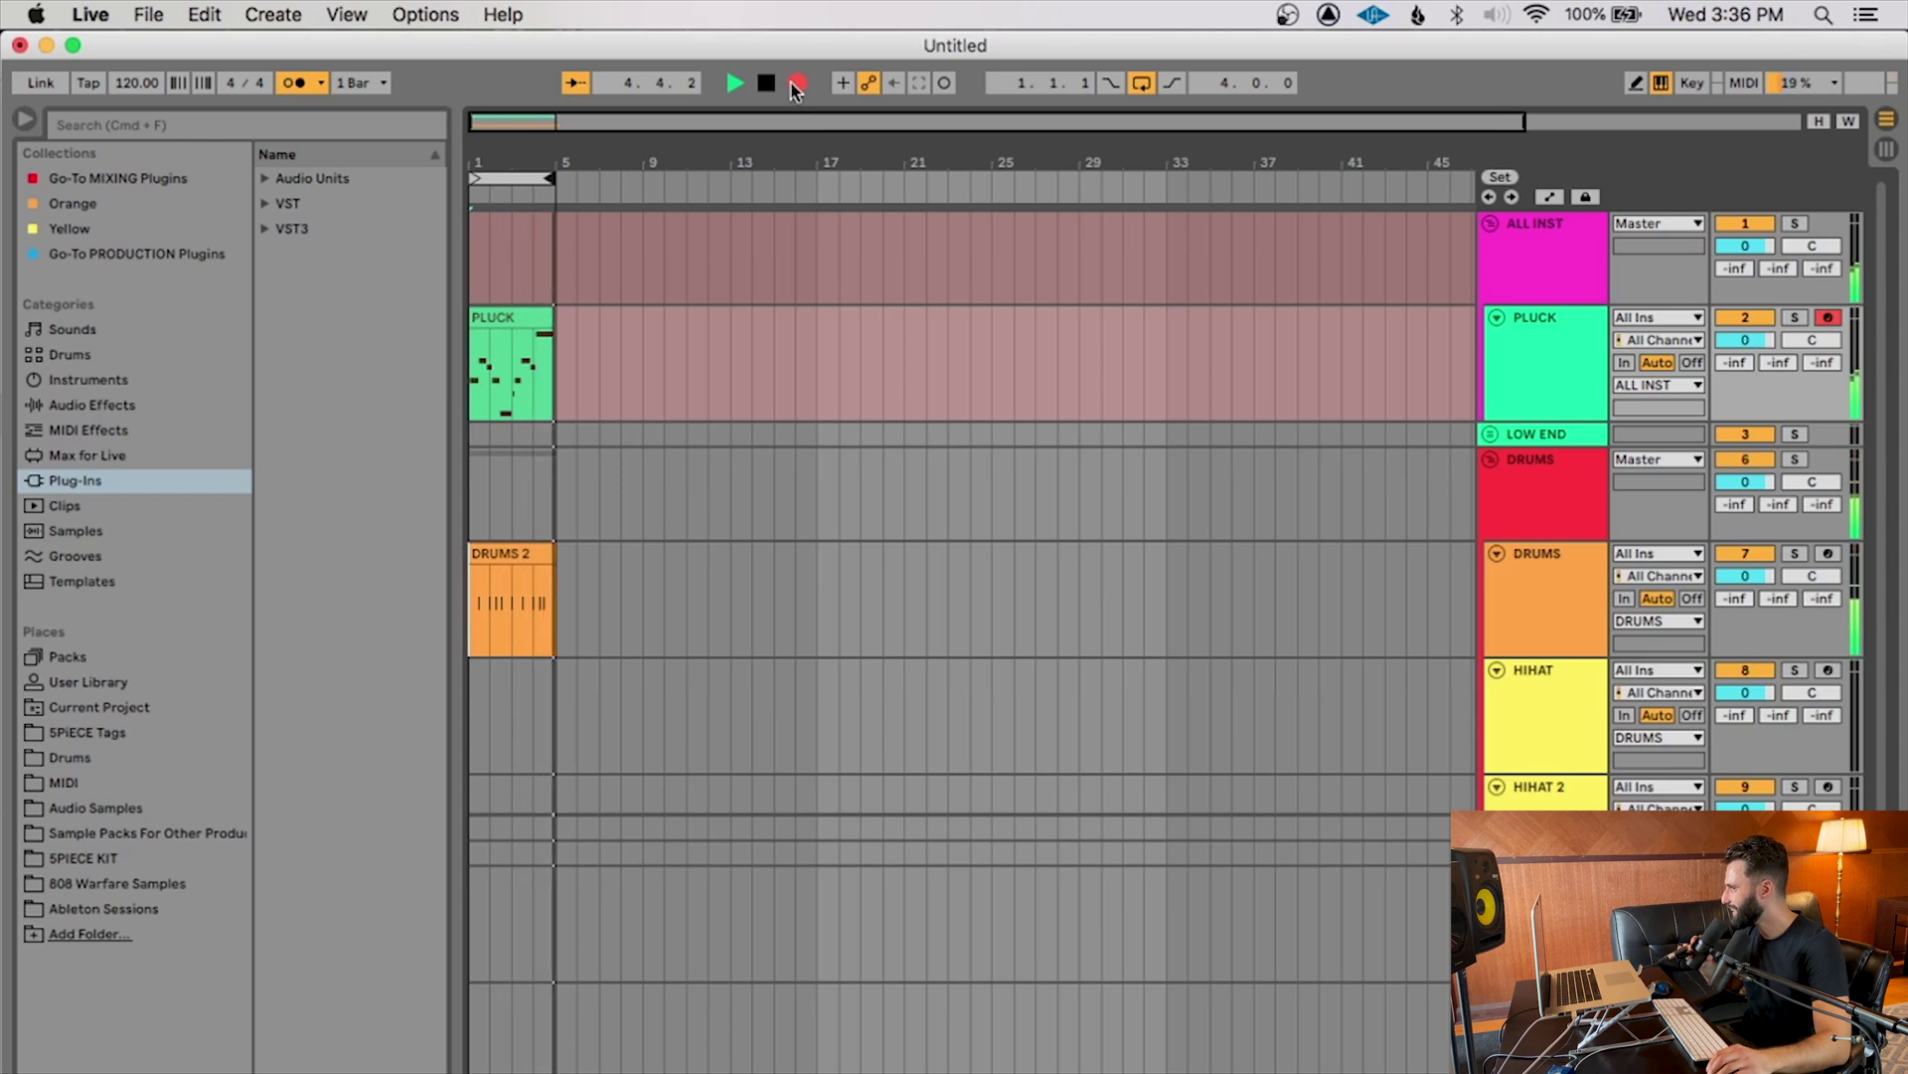
pyautogui.press('space')
pyautogui.click(489, 220)
# Open the PLUCK clip in an enlarged note editor and move the first D2 note earlier.
pyautogui.click(488, 234)
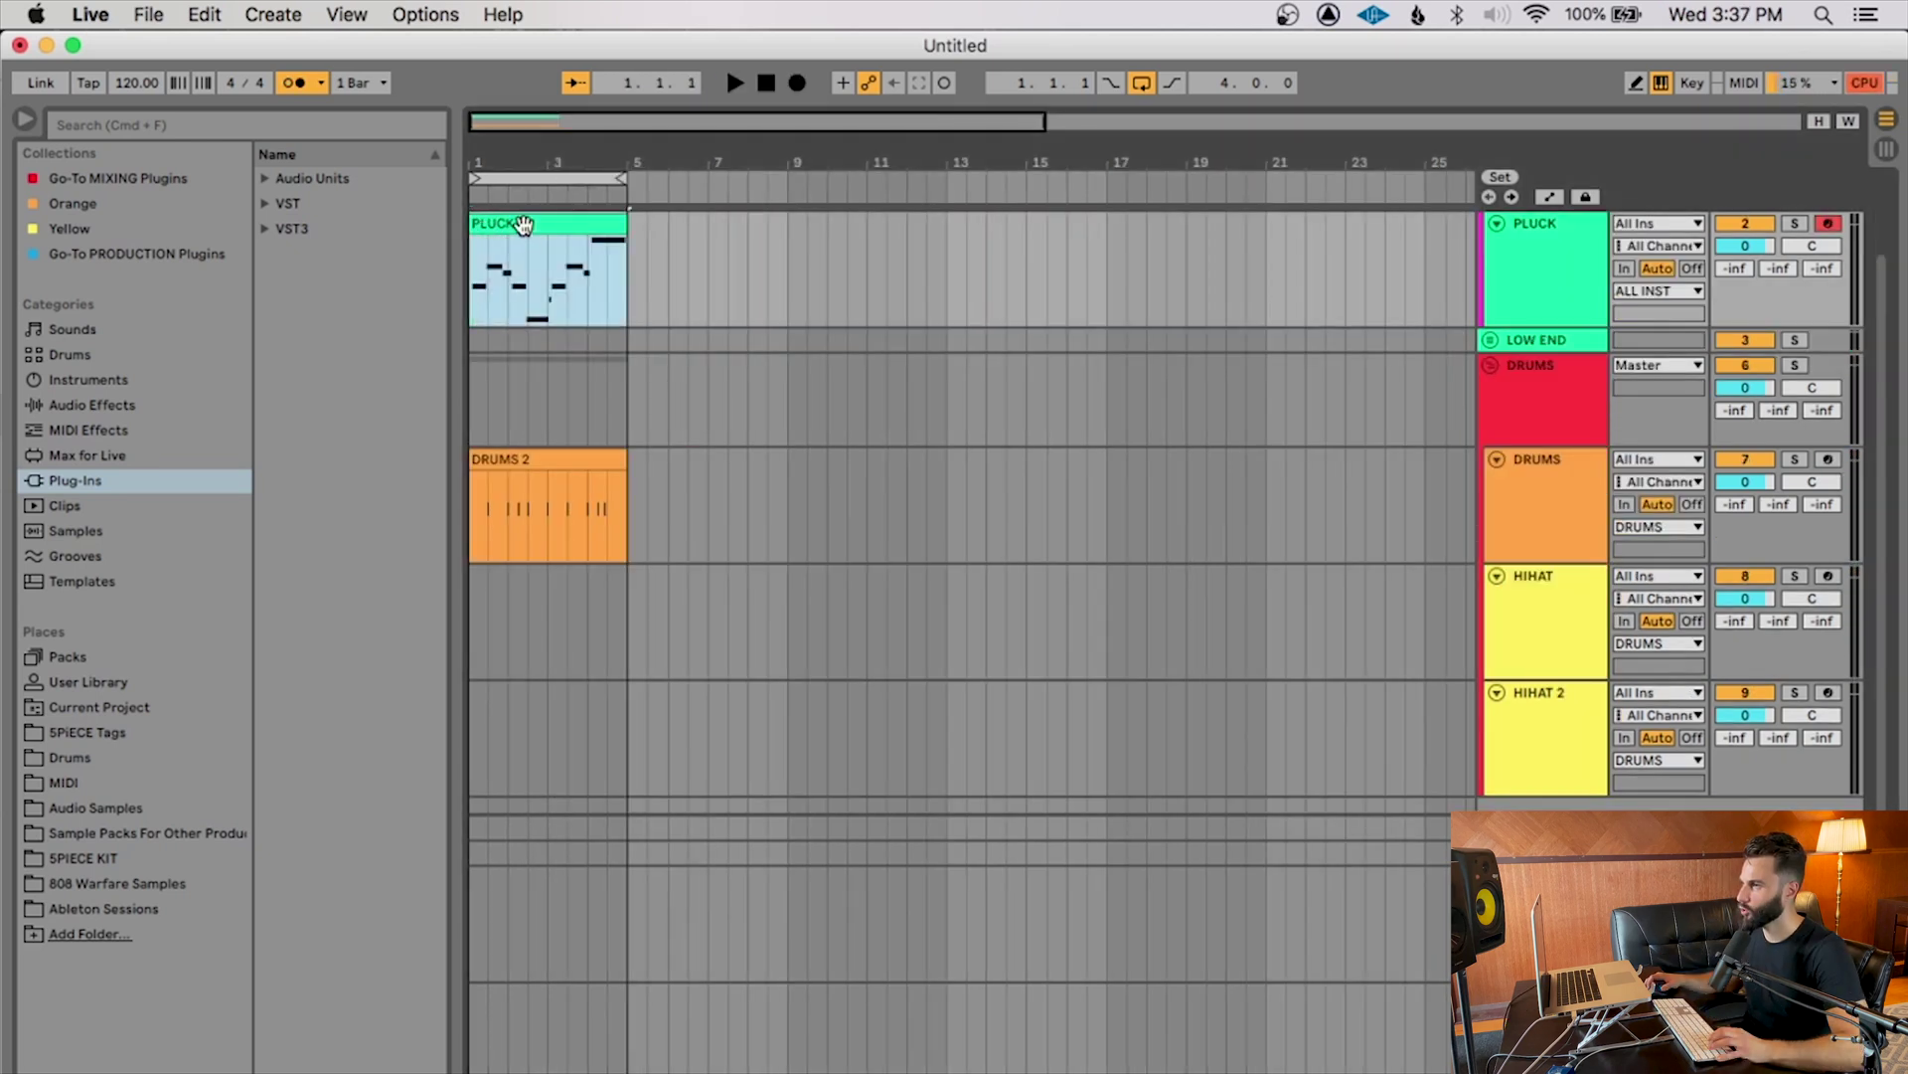
pyautogui.doubleClick(524, 224)
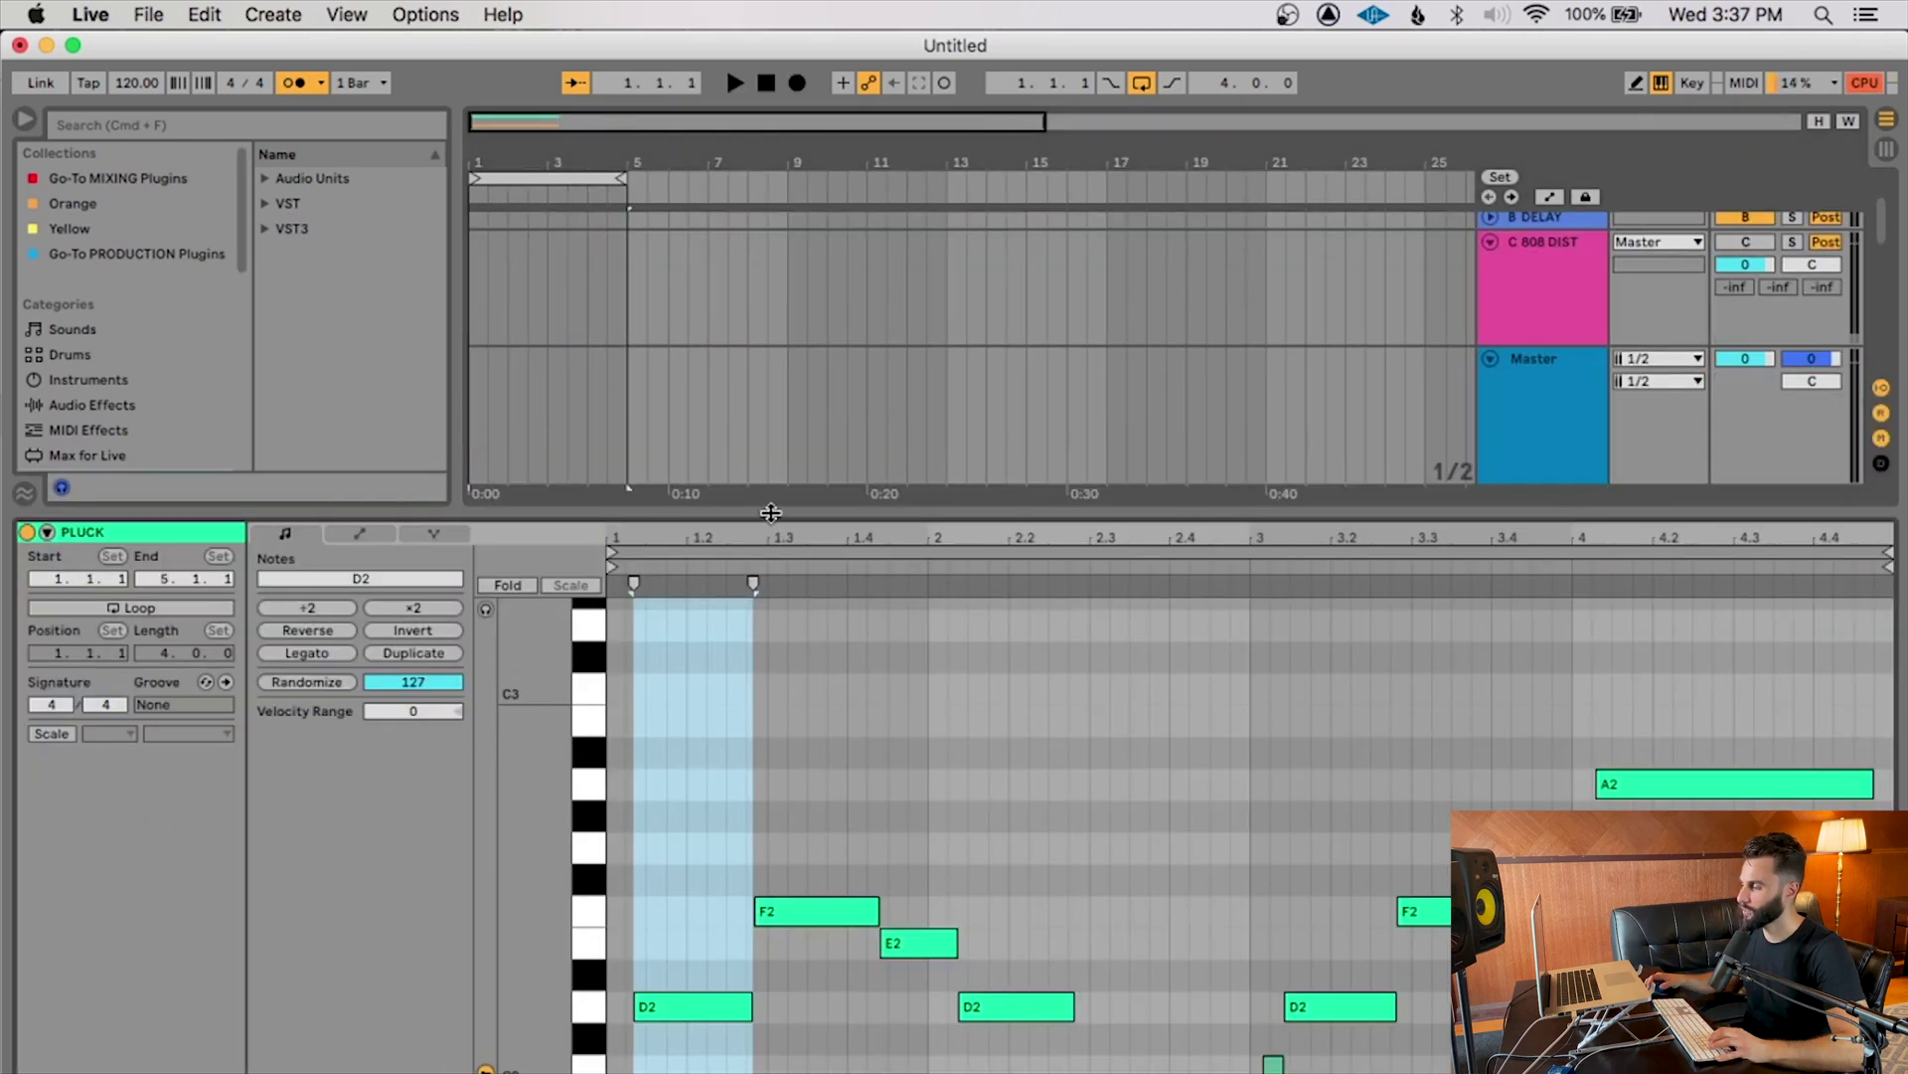
pyautogui.moveTo(771, 512); pyautogui.dragTo(770, 282)
pyautogui.click(747, 630)
pyautogui.scroll(-1, 735, 673)
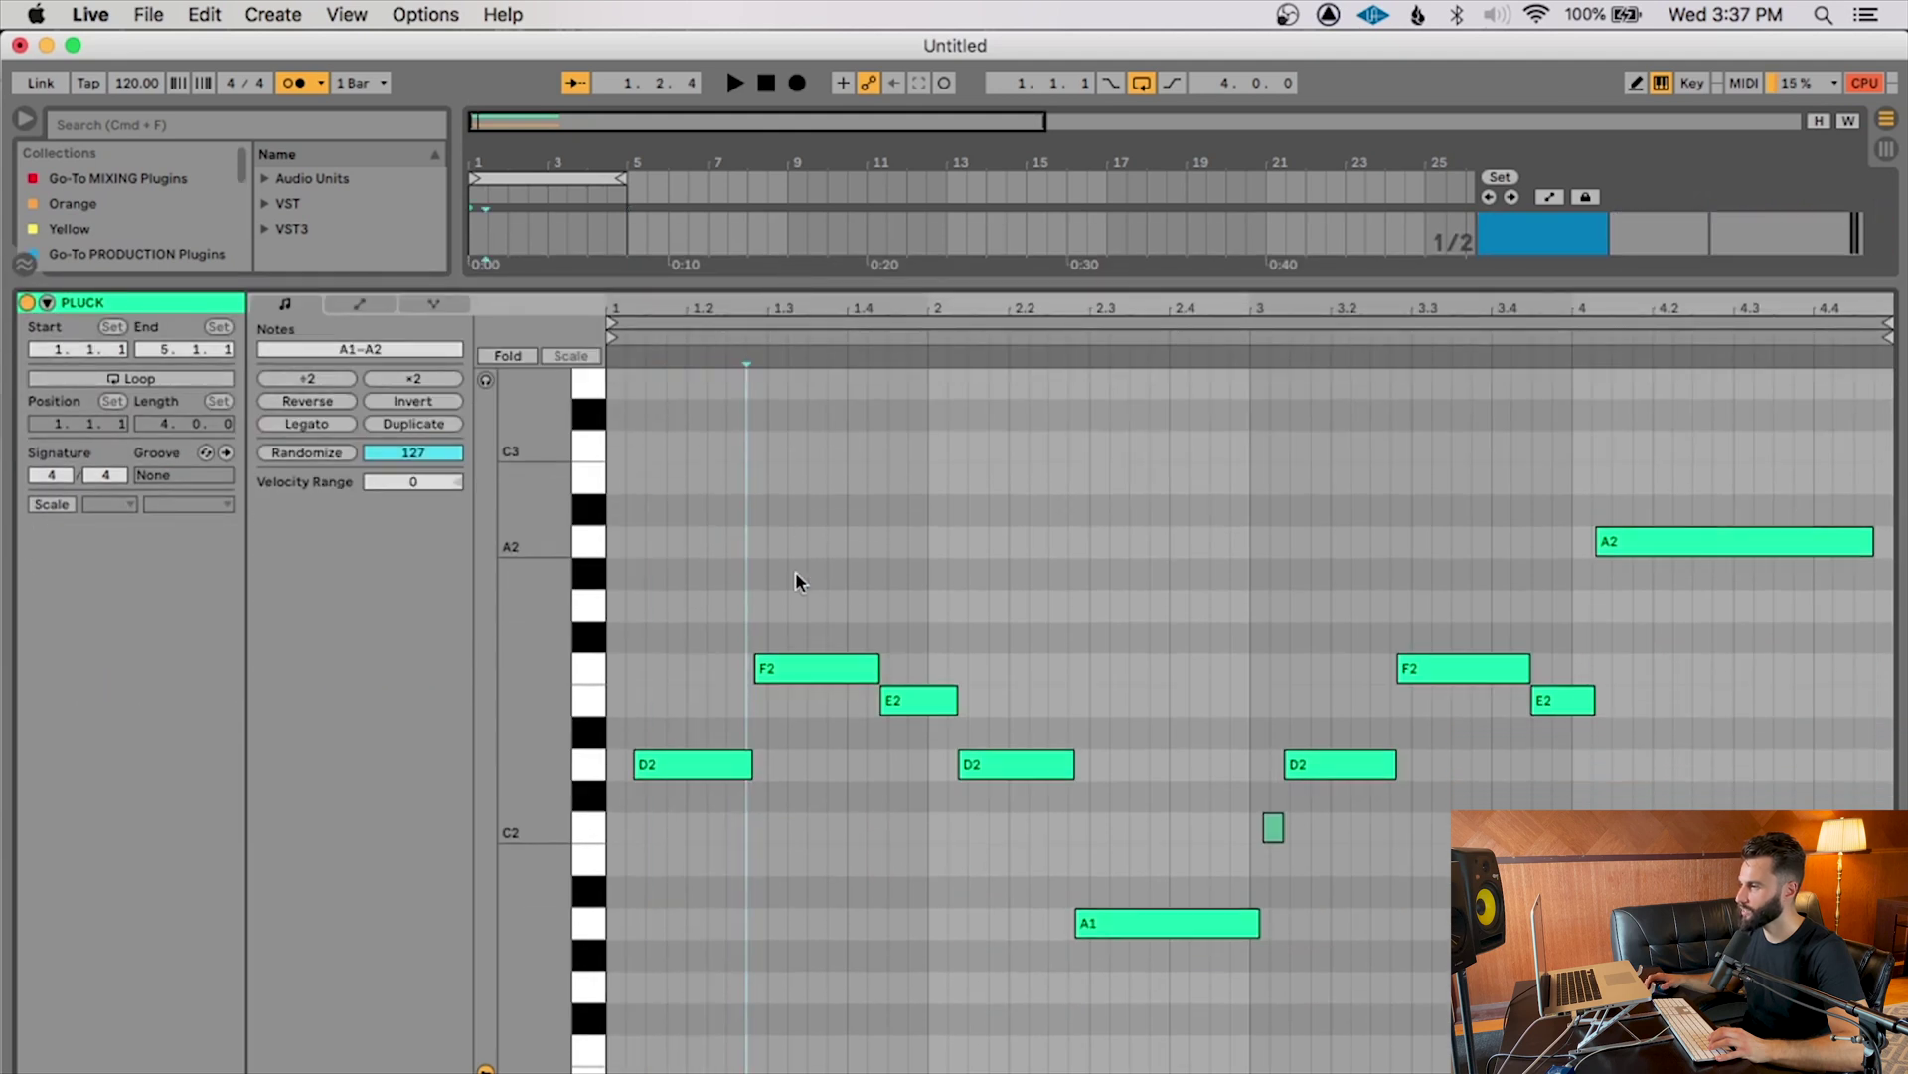
pyautogui.click(663, 764)
pyautogui.press('Left')
# Shift the other notes earlier, nudge E2 near beat 1.4, and quantize all notes to the grid.
pyautogui.press('Left')
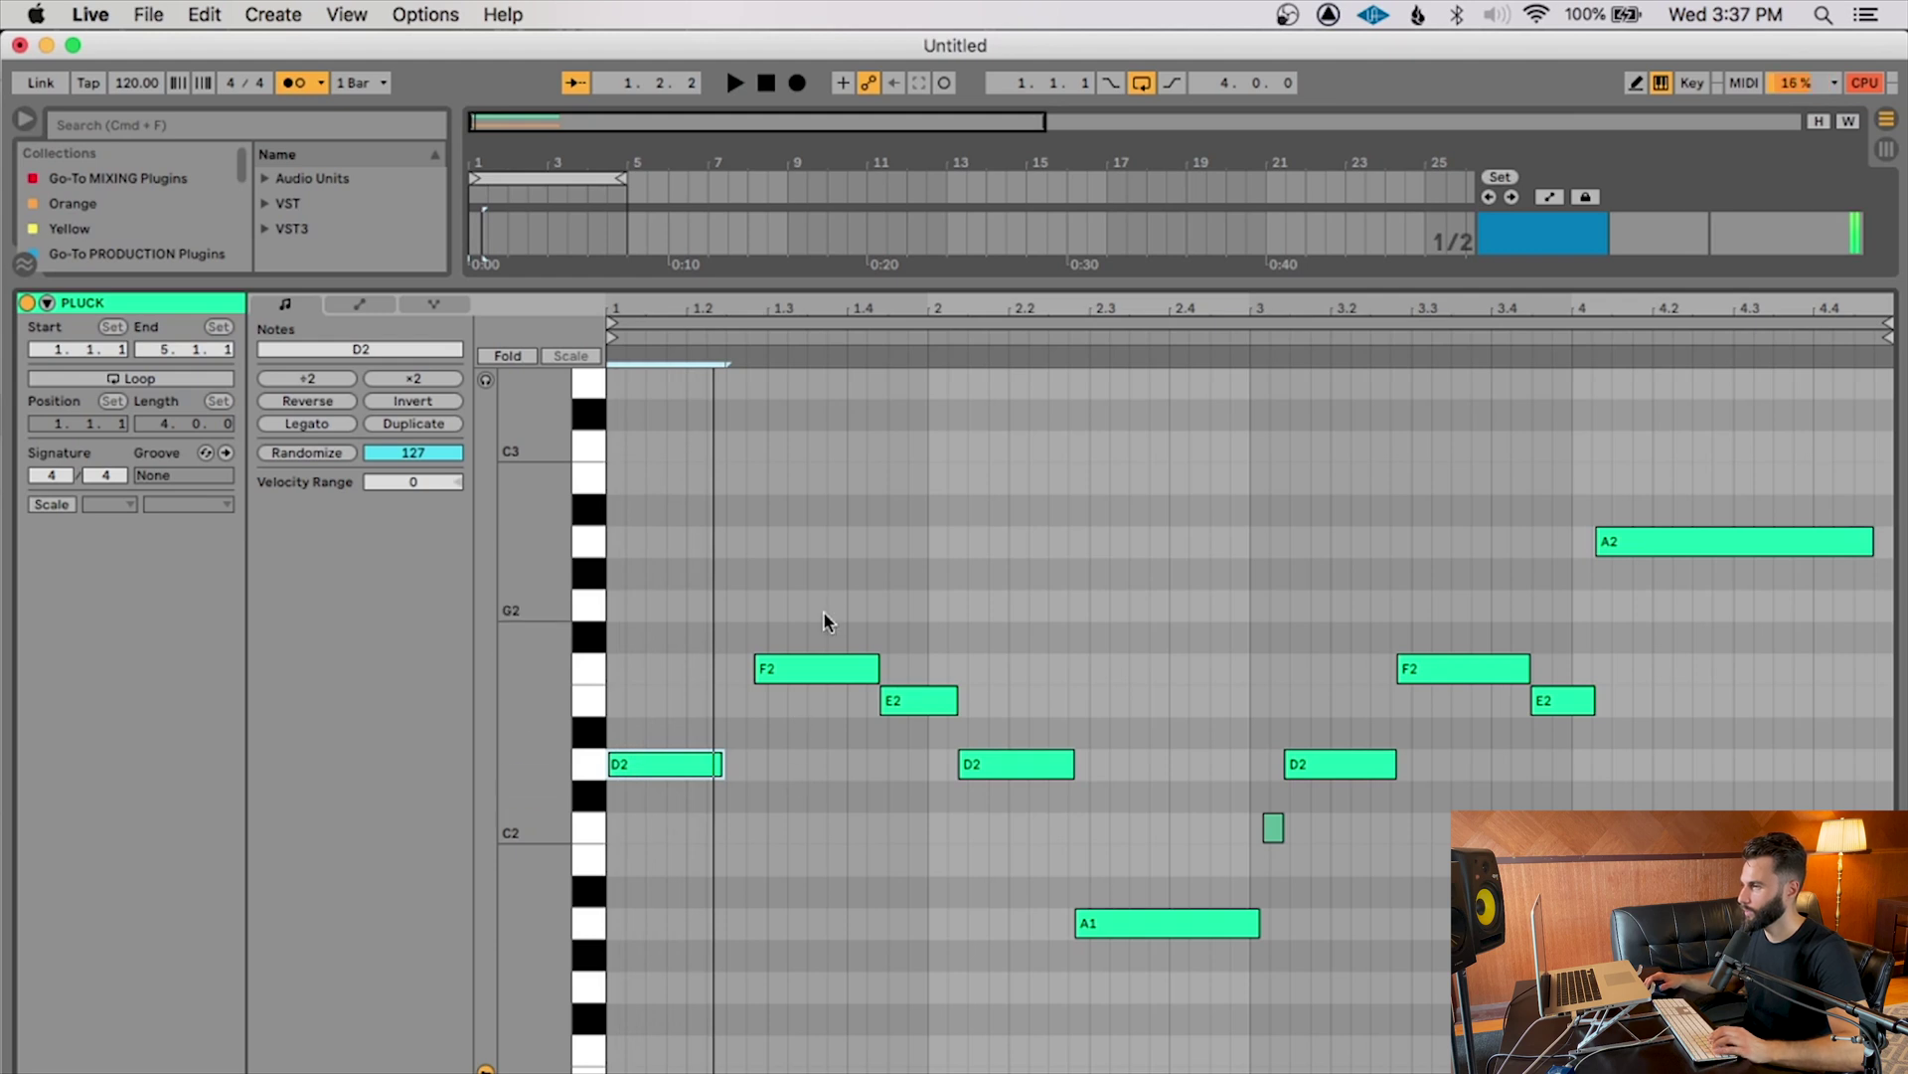
pyautogui.press('cmd+a')
pyautogui.keyDown('shift'); pyautogui.click(654, 763); pyautogui.keyUp('shift')
pyautogui.press('Left')
pyautogui.press('Left')
pyautogui.press('space')
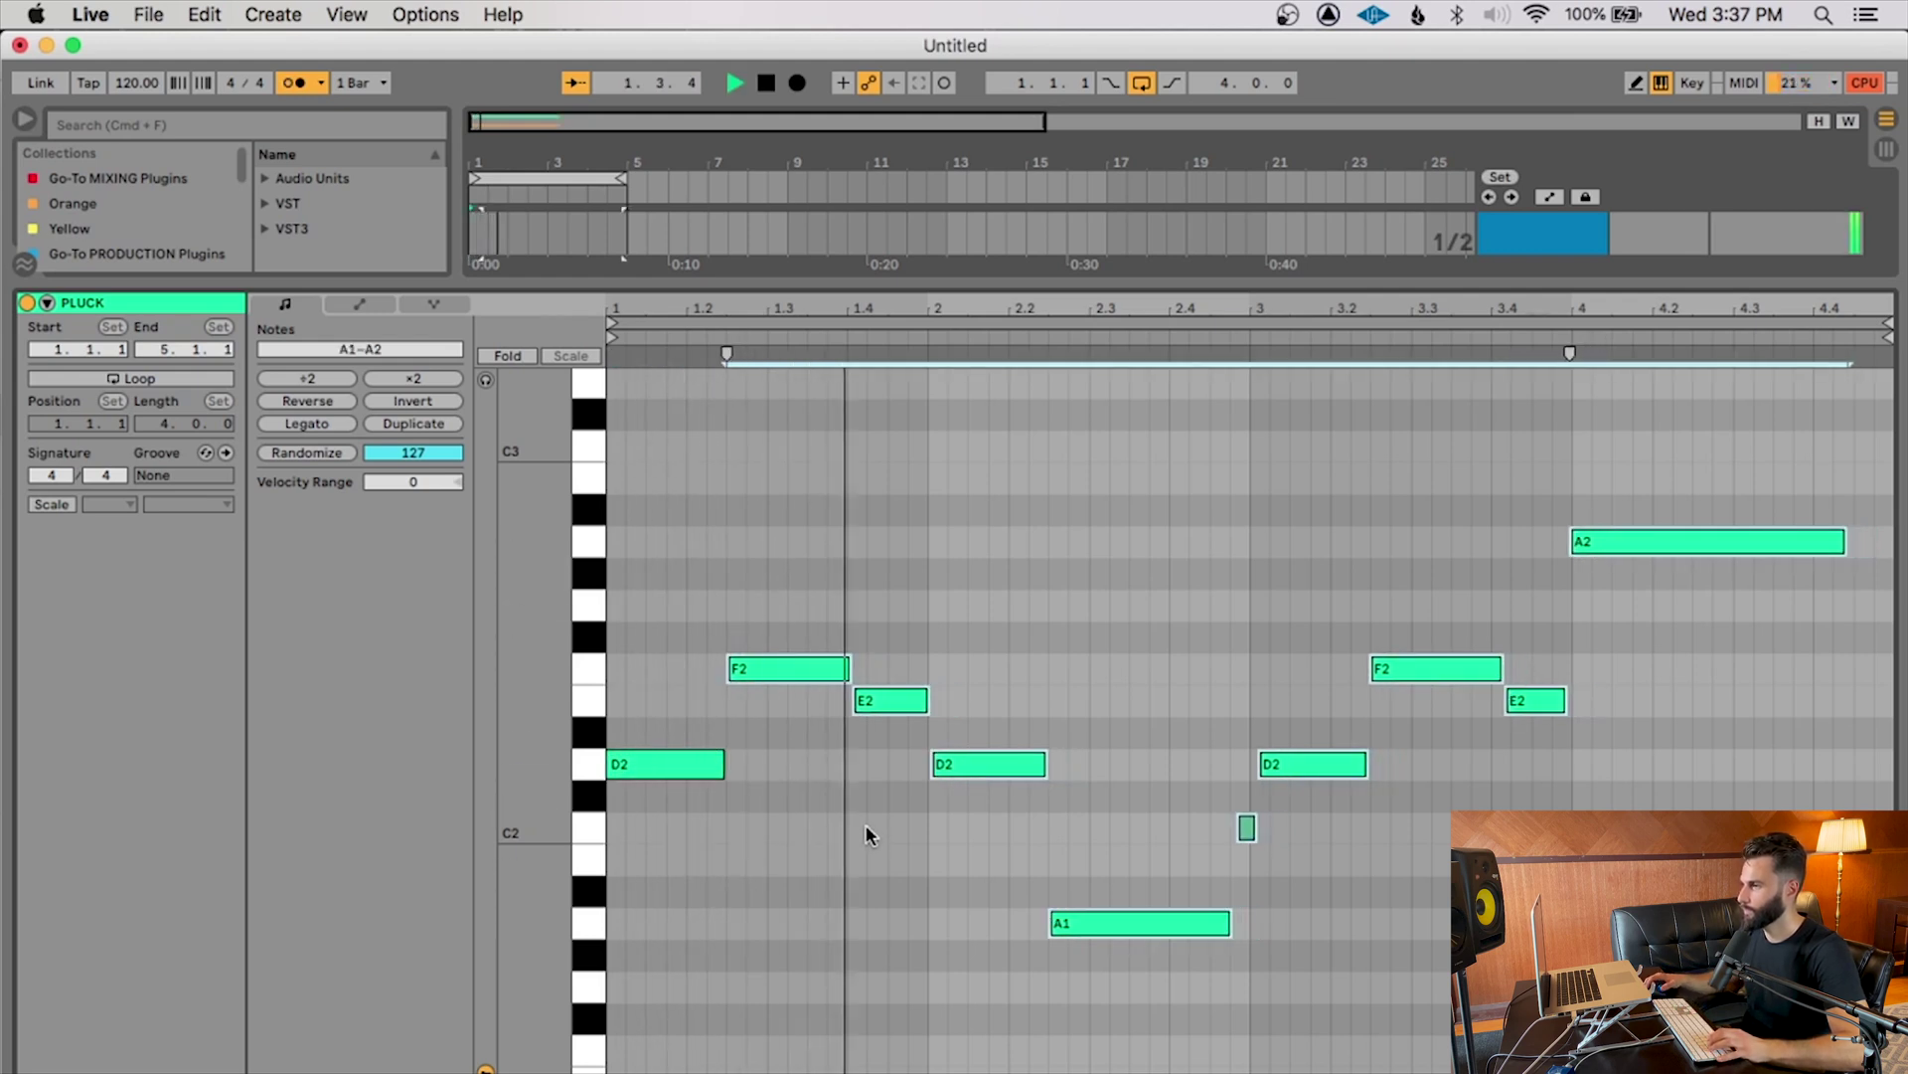
pyautogui.press('space')
pyautogui.moveTo(878, 711); pyautogui.dragTo(874, 711)
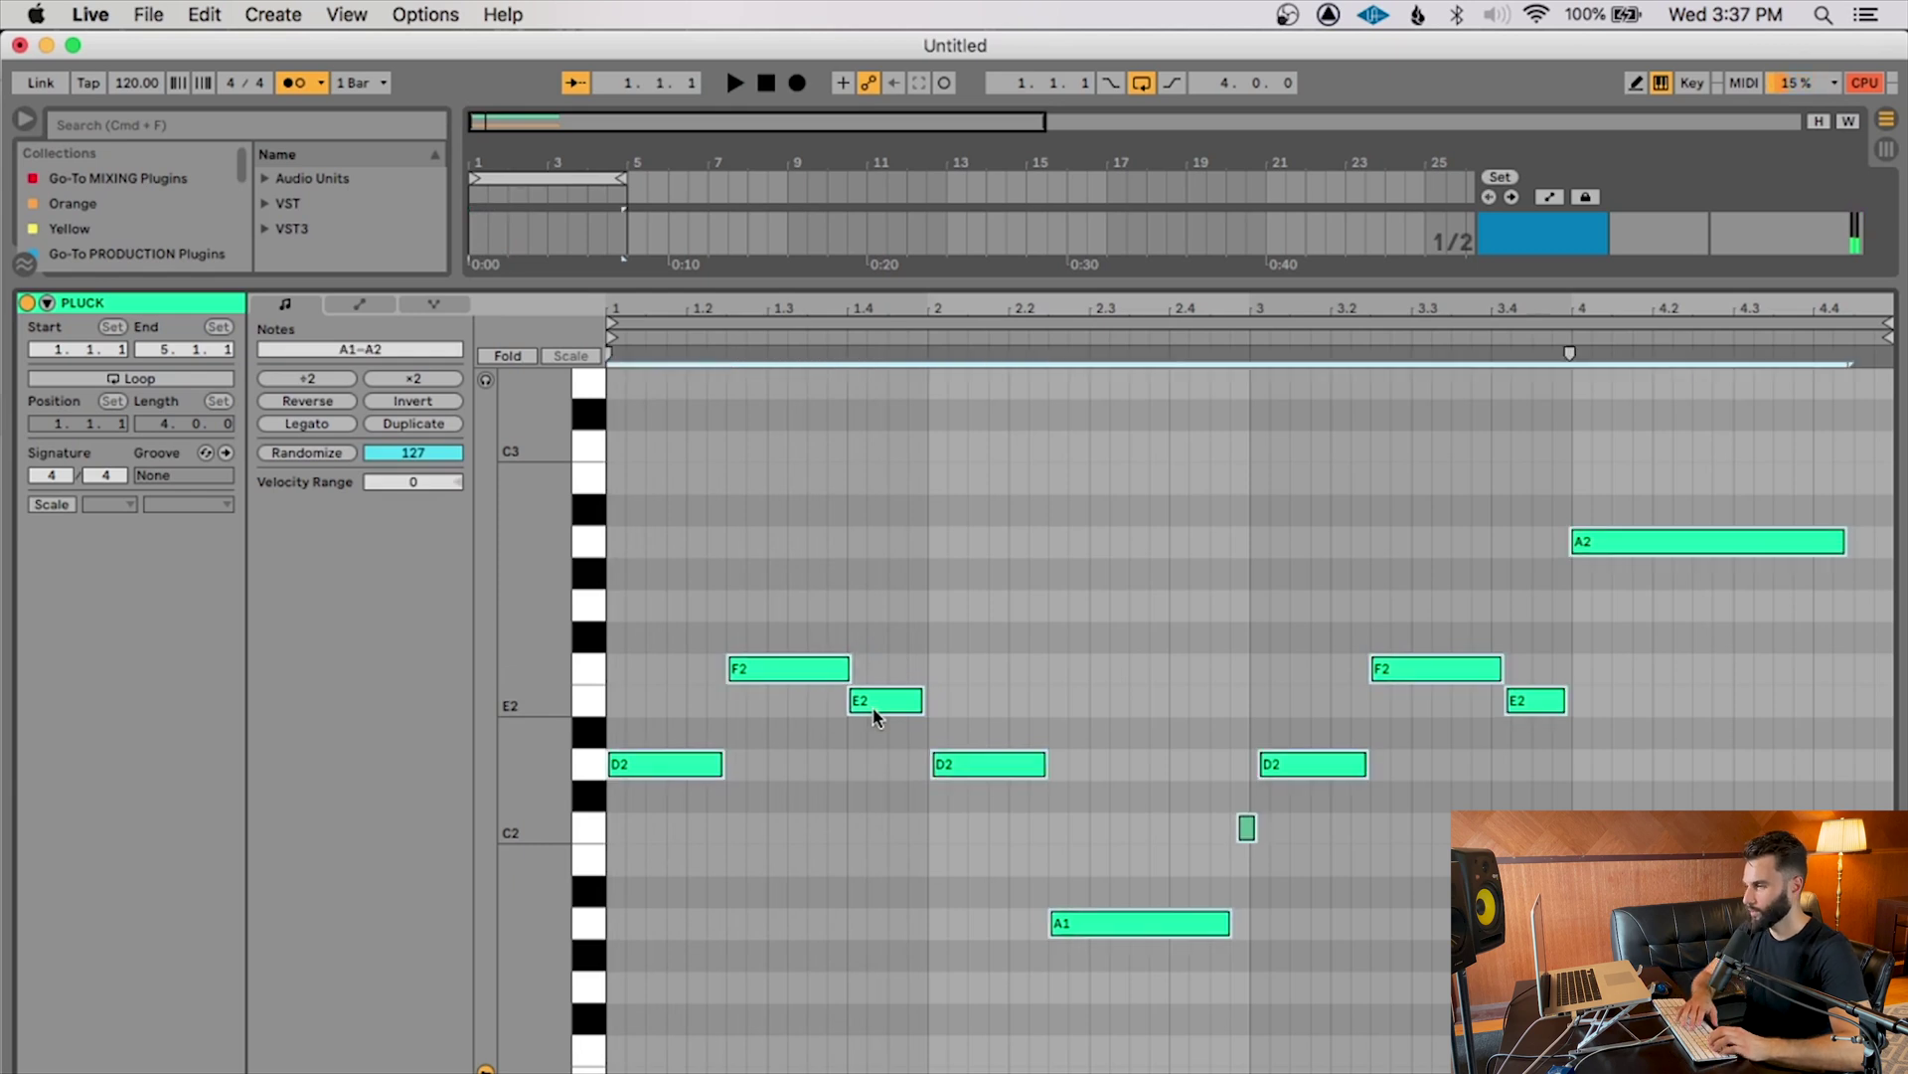
pyautogui.press('super+u')
pyautogui.press('space')
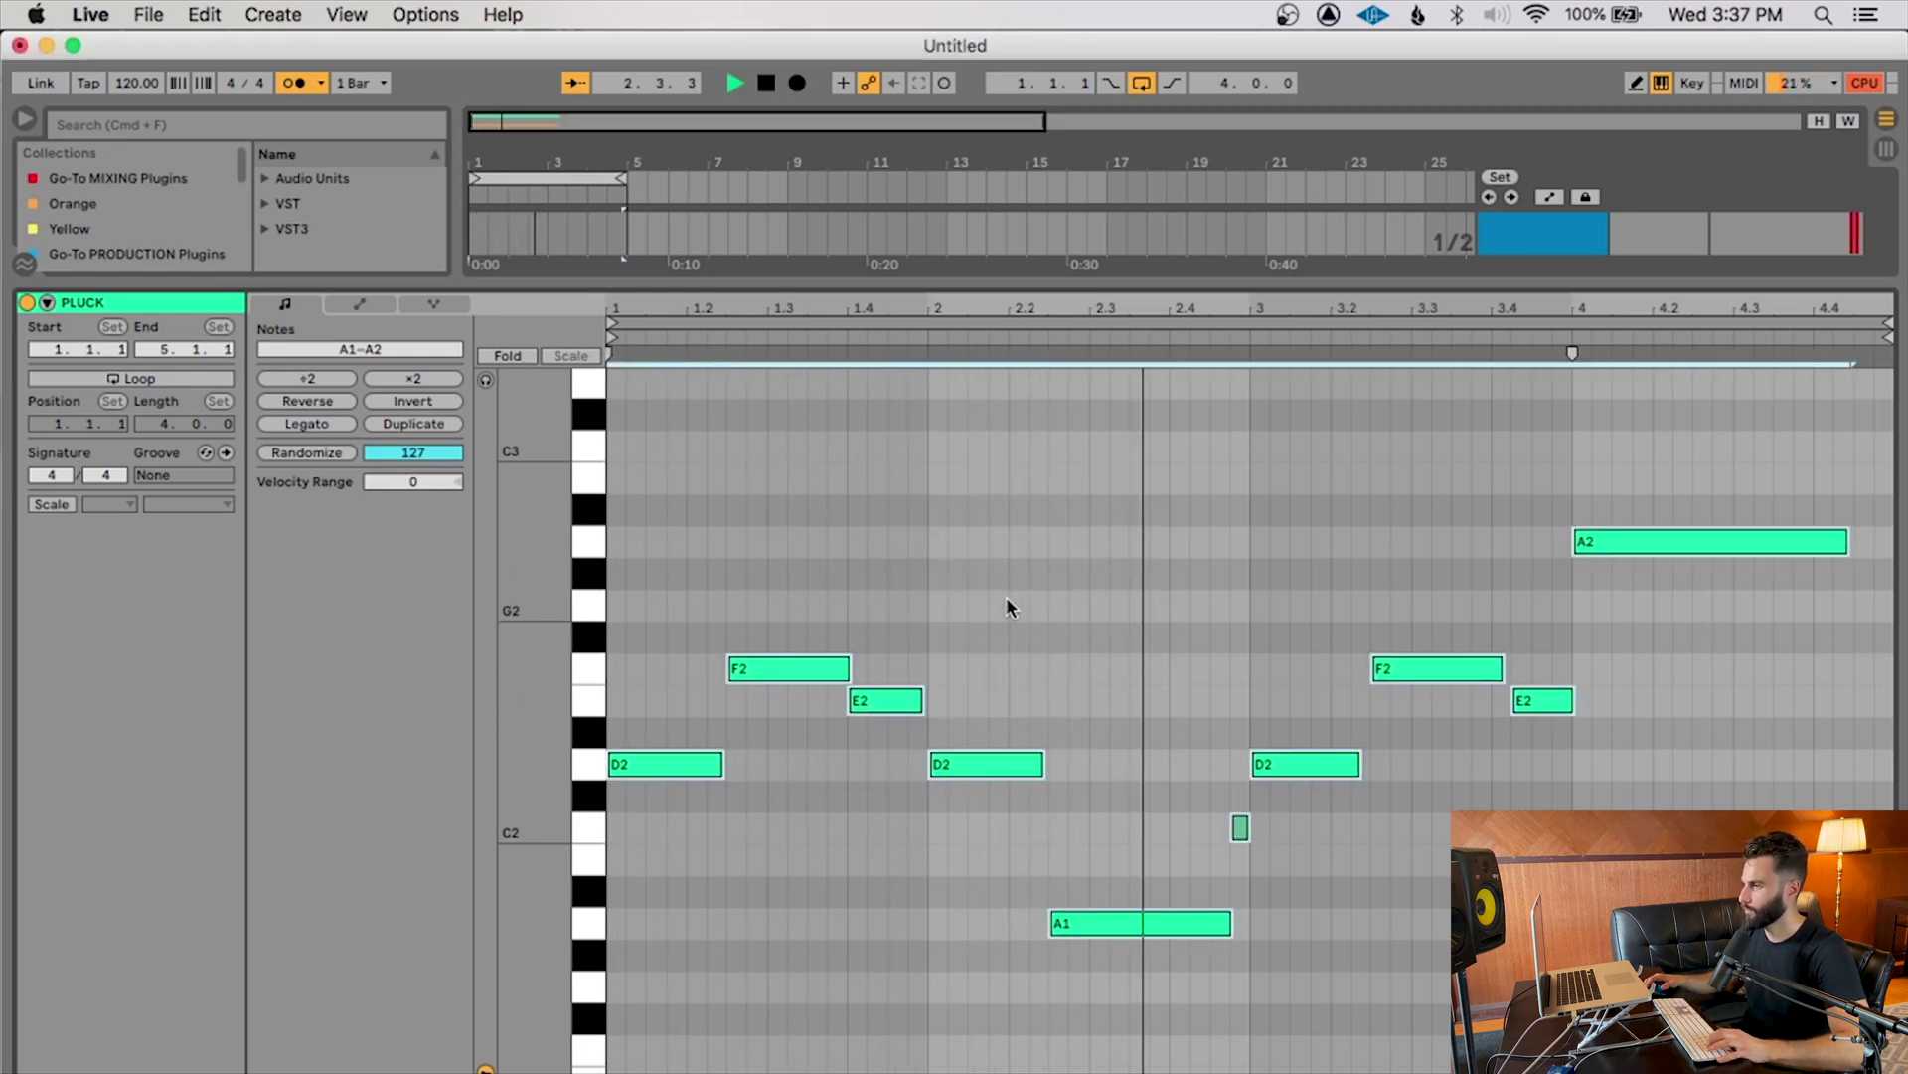
pyautogui.press('space')
# Delete the stray short C2 note and play the melody back.
pyautogui.click(1243, 924)
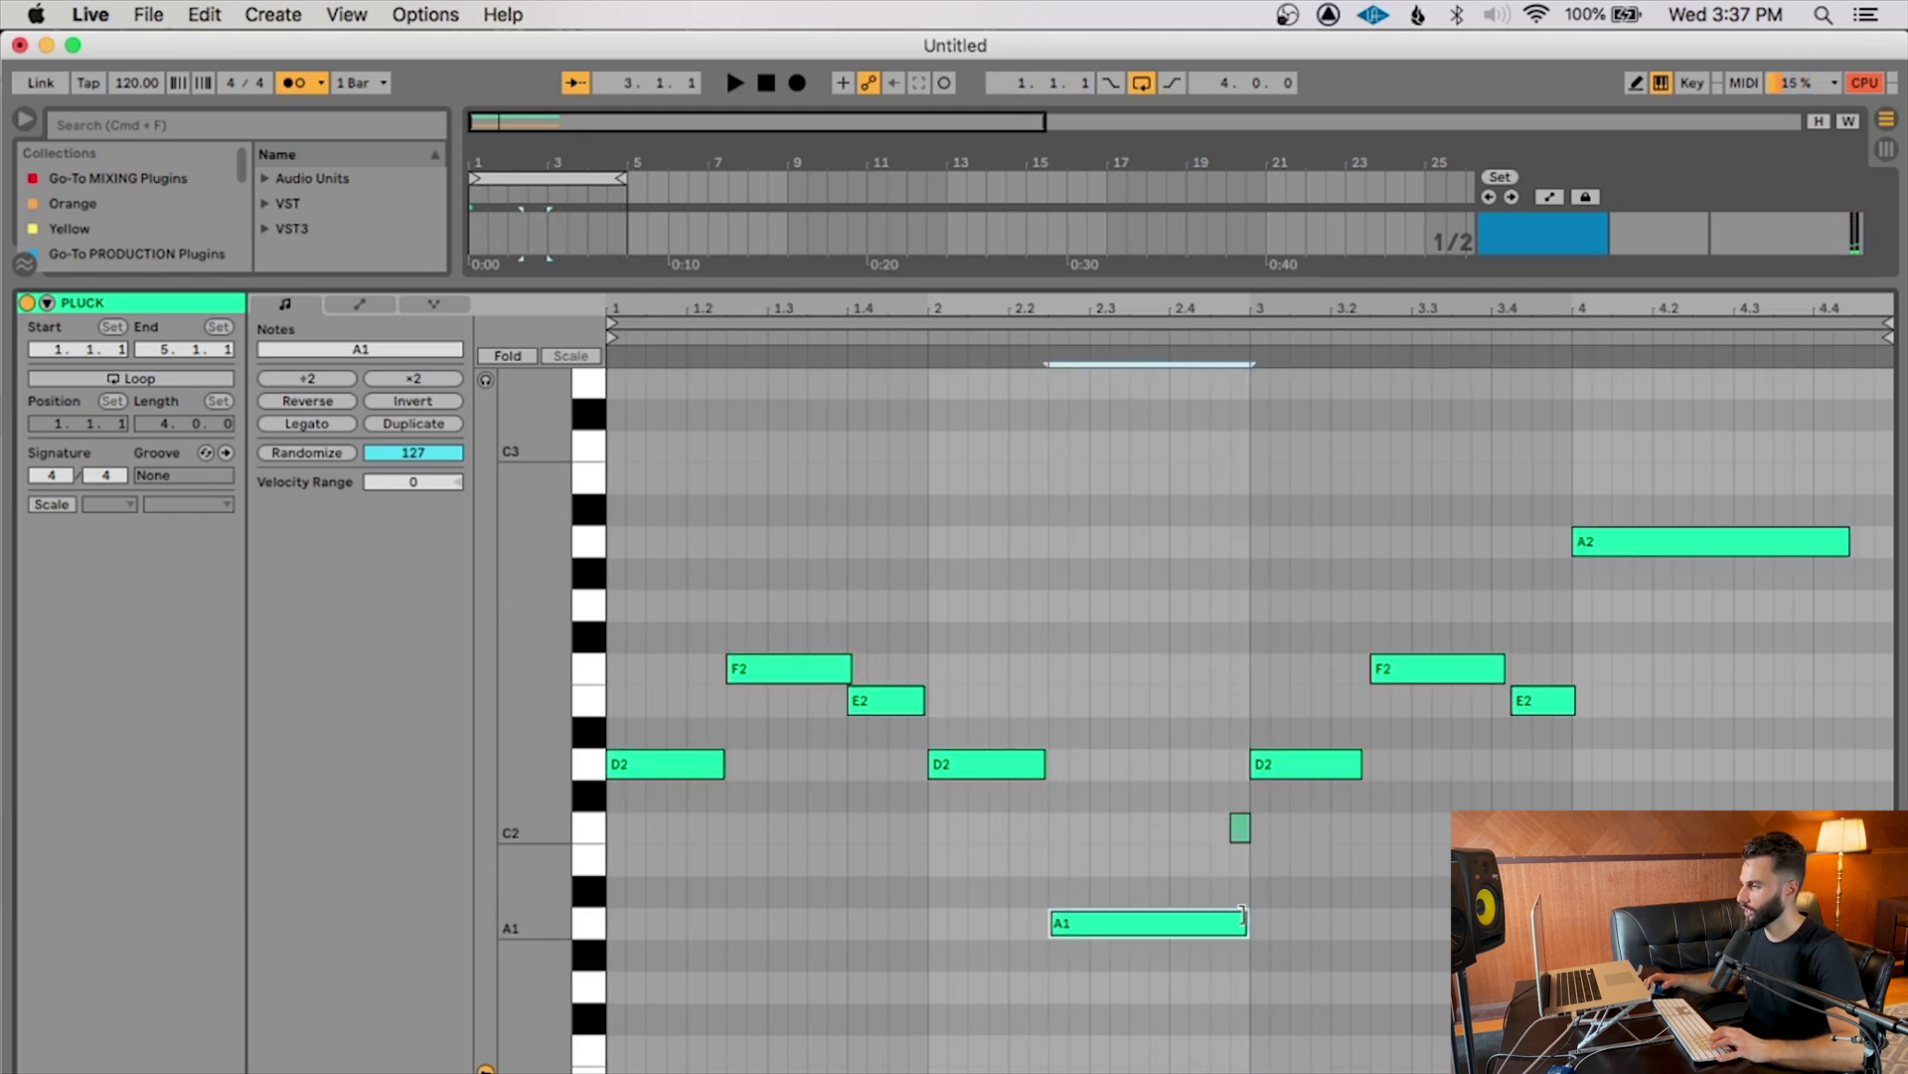
pyautogui.click(1240, 827)
pyautogui.press('Delete')
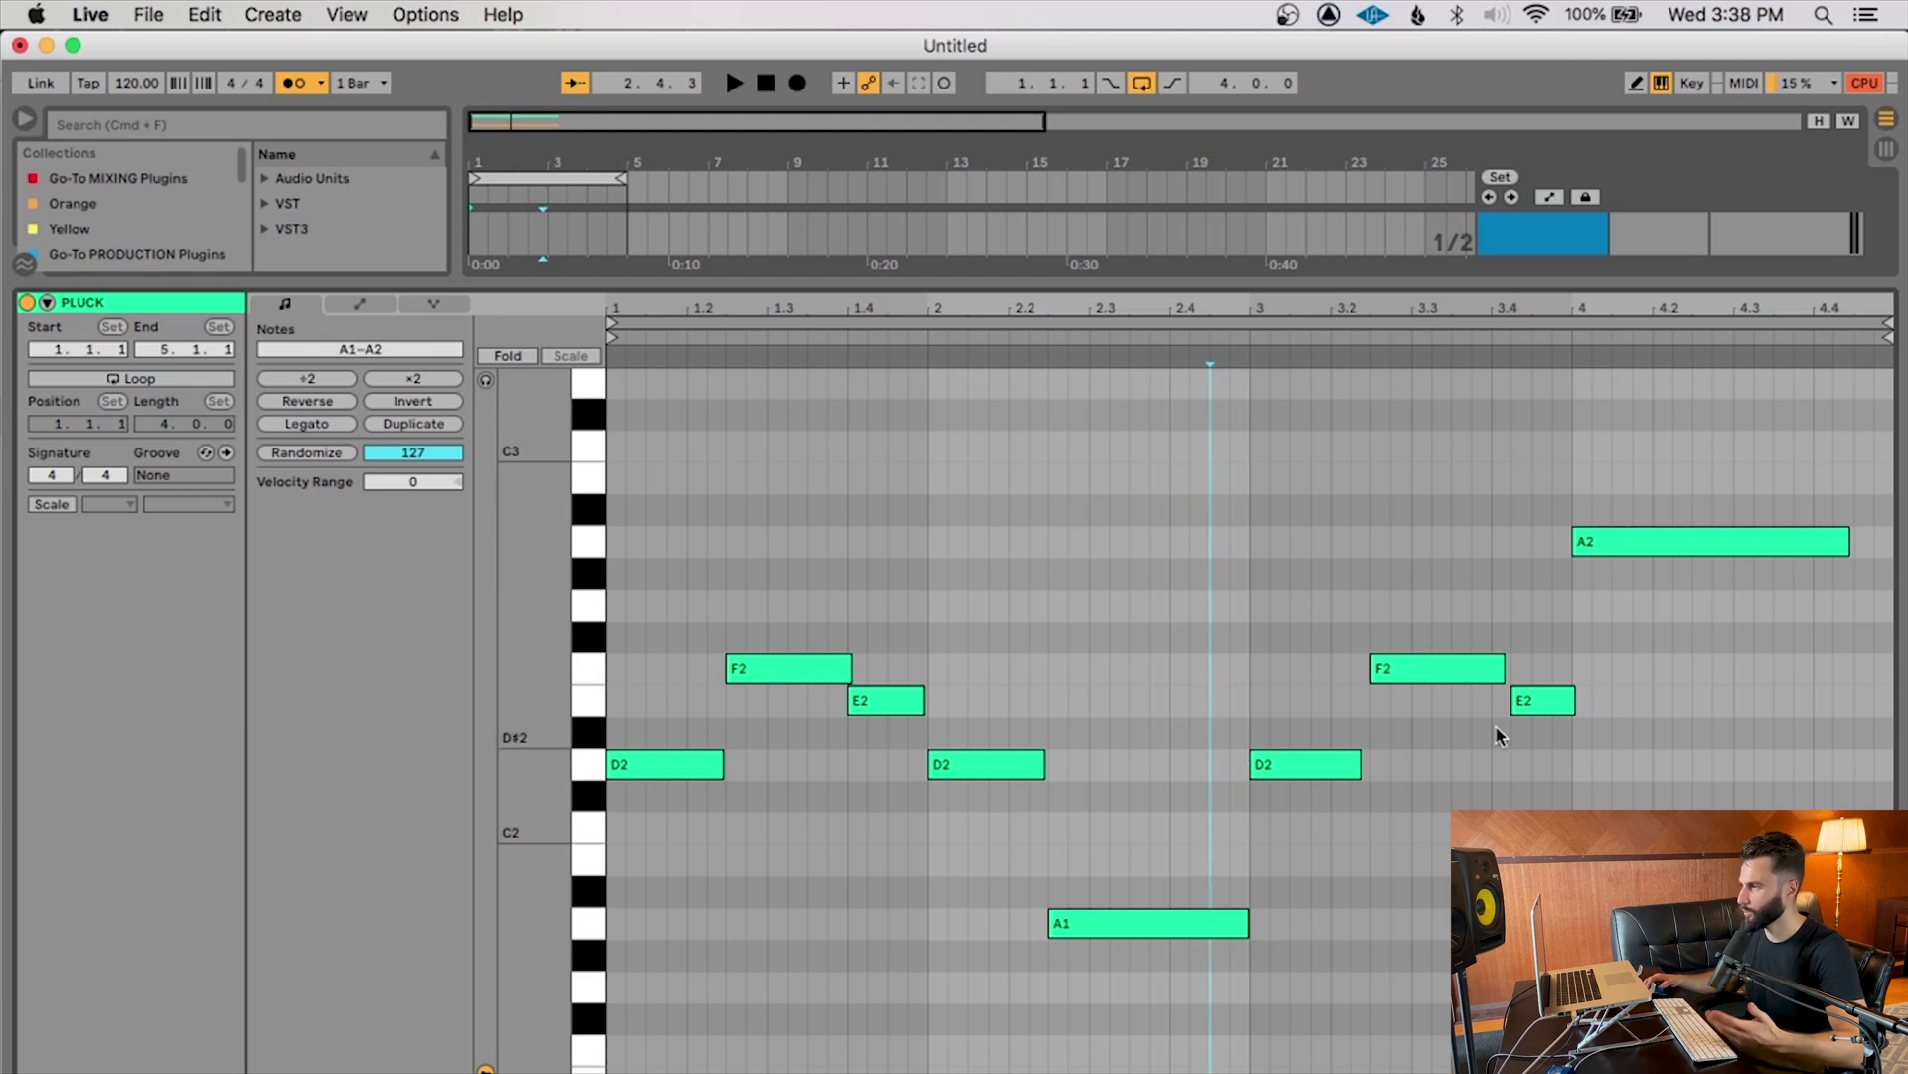
pyautogui.click(1493, 668)
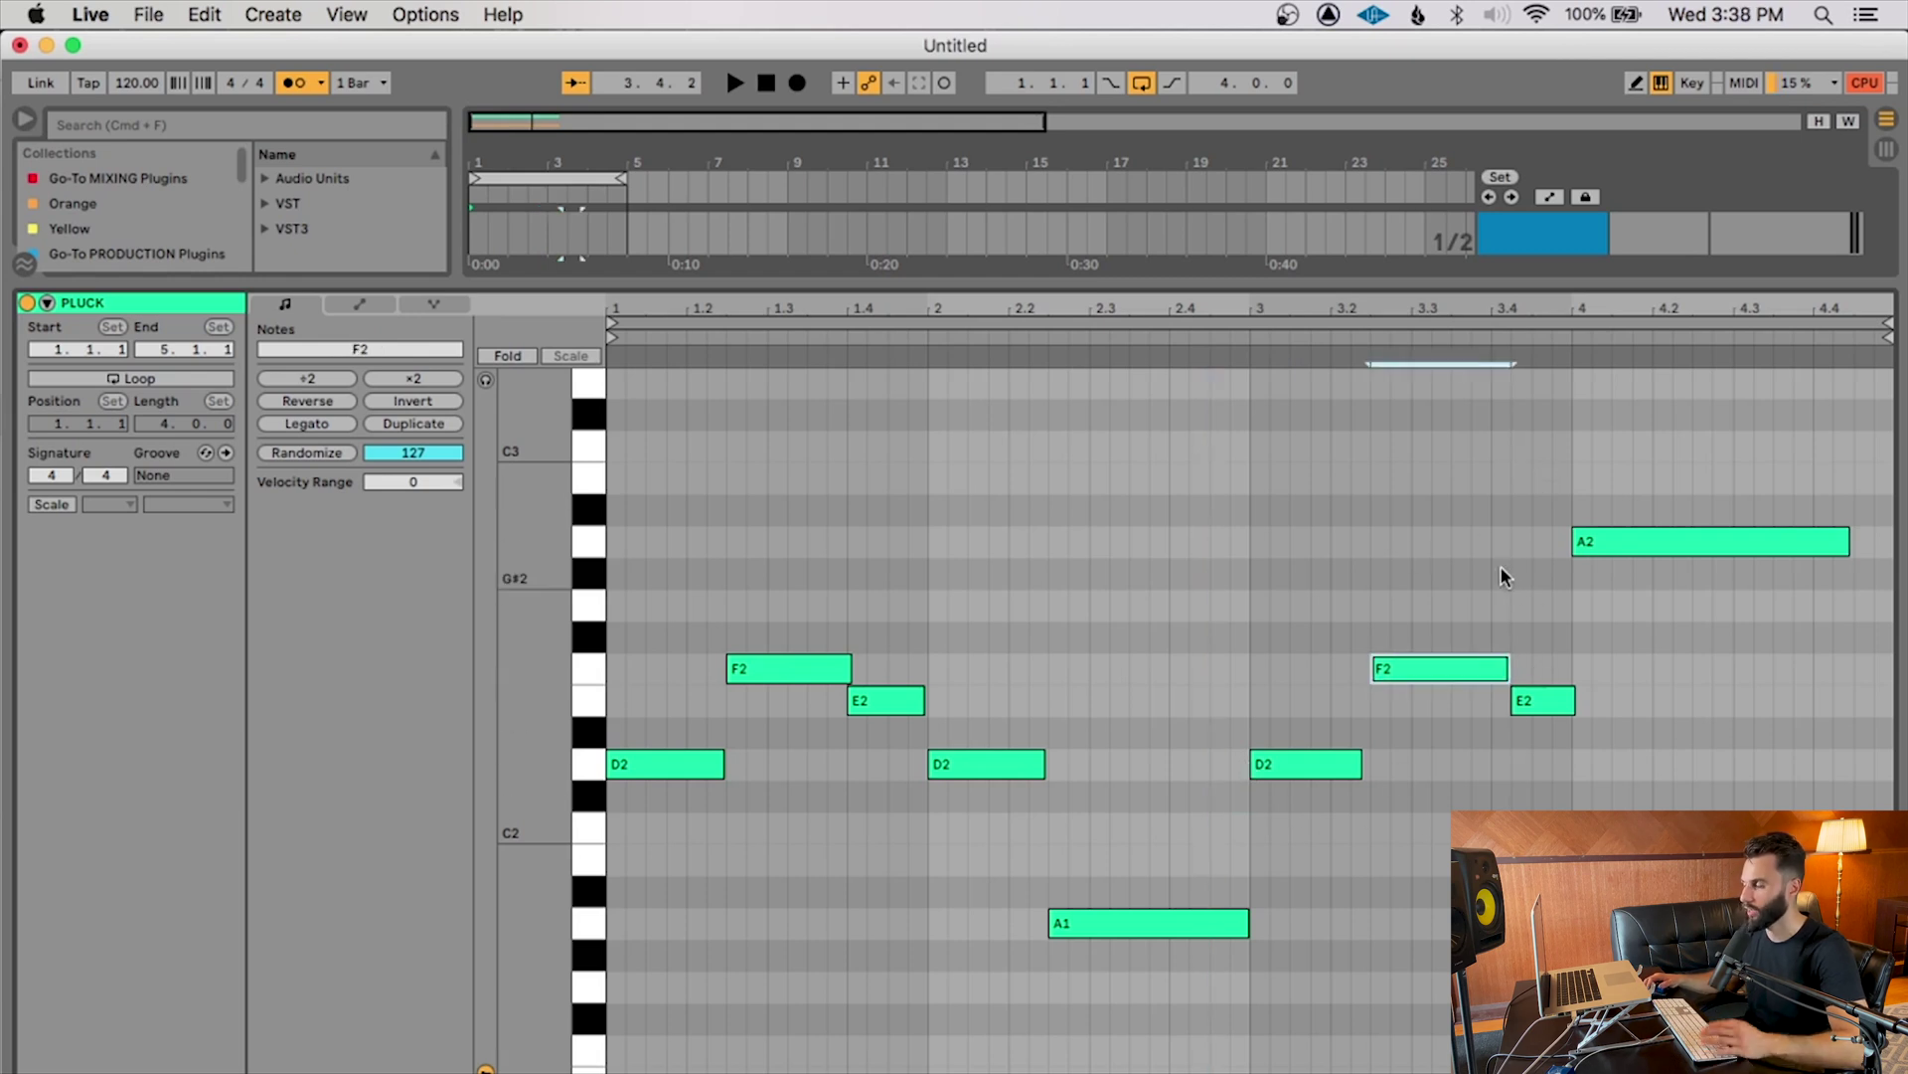
pyautogui.press('space')
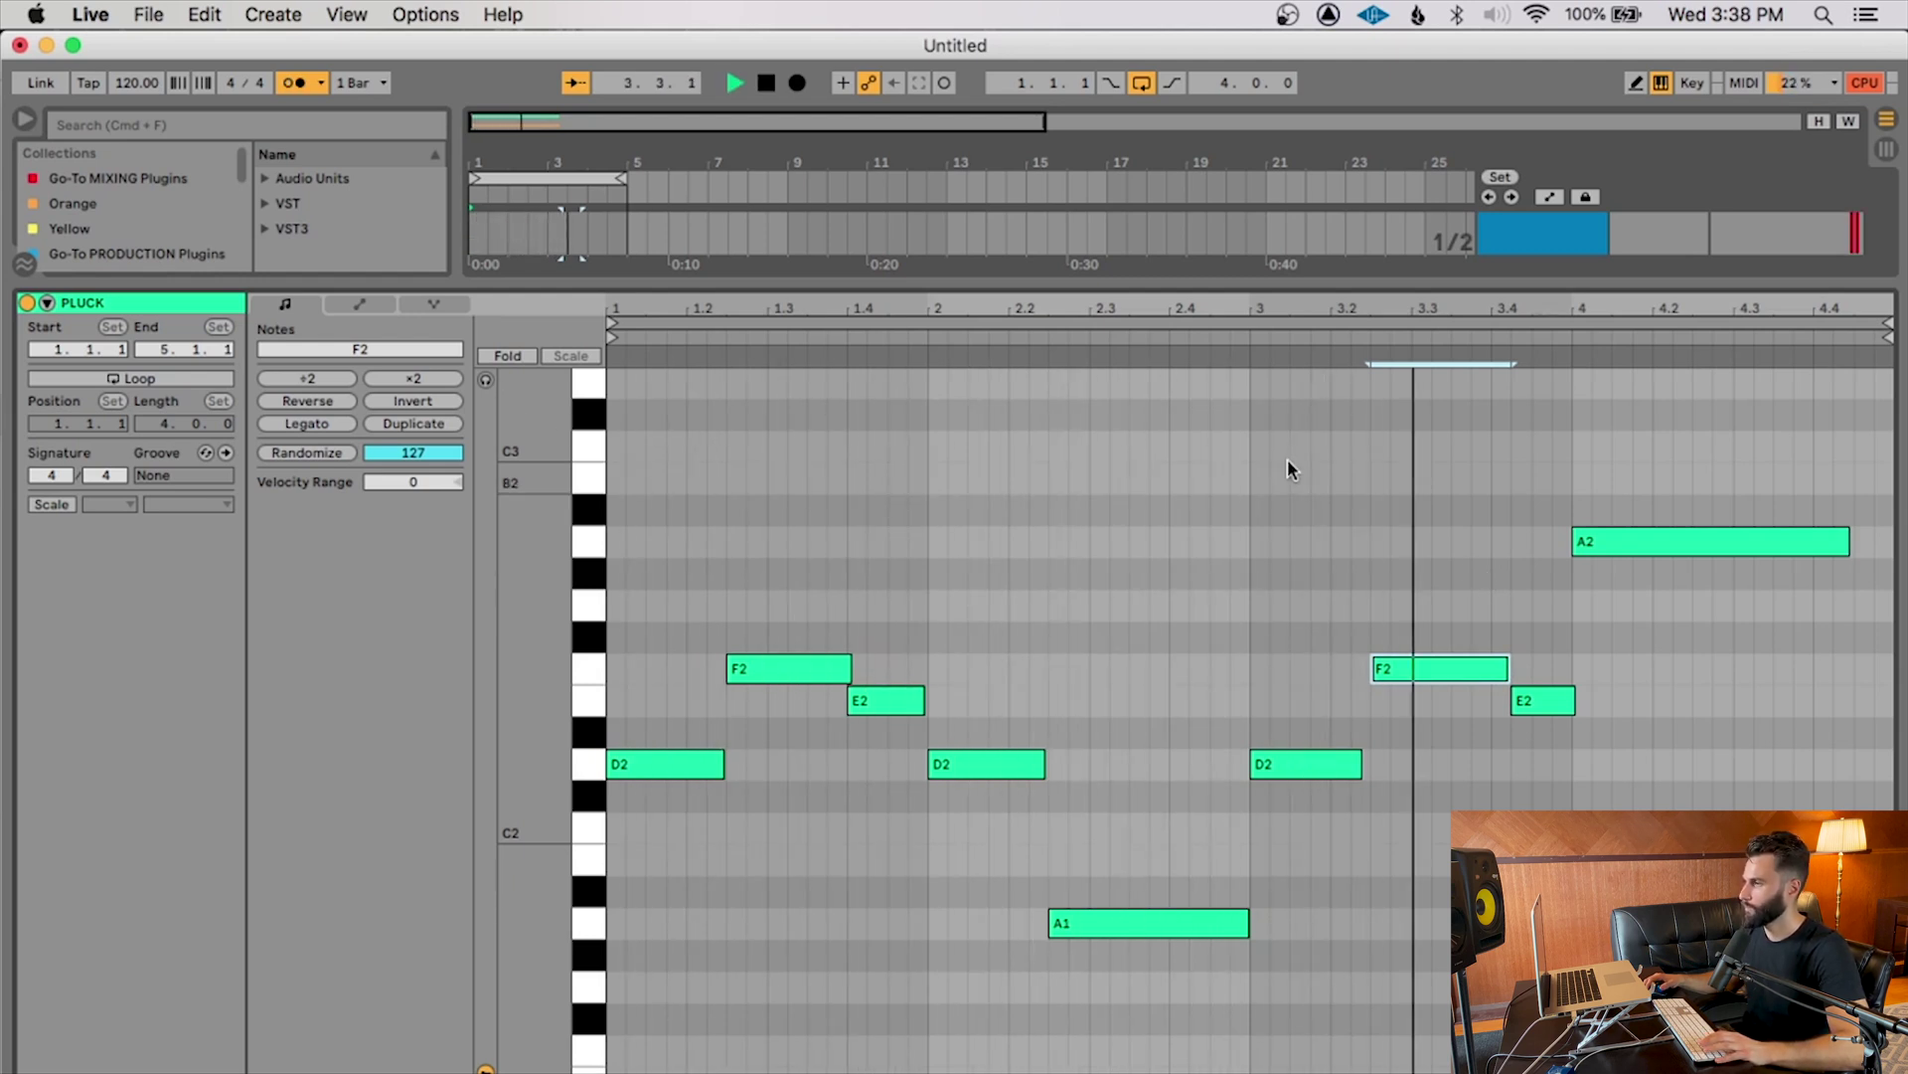
pyautogui.press('space')
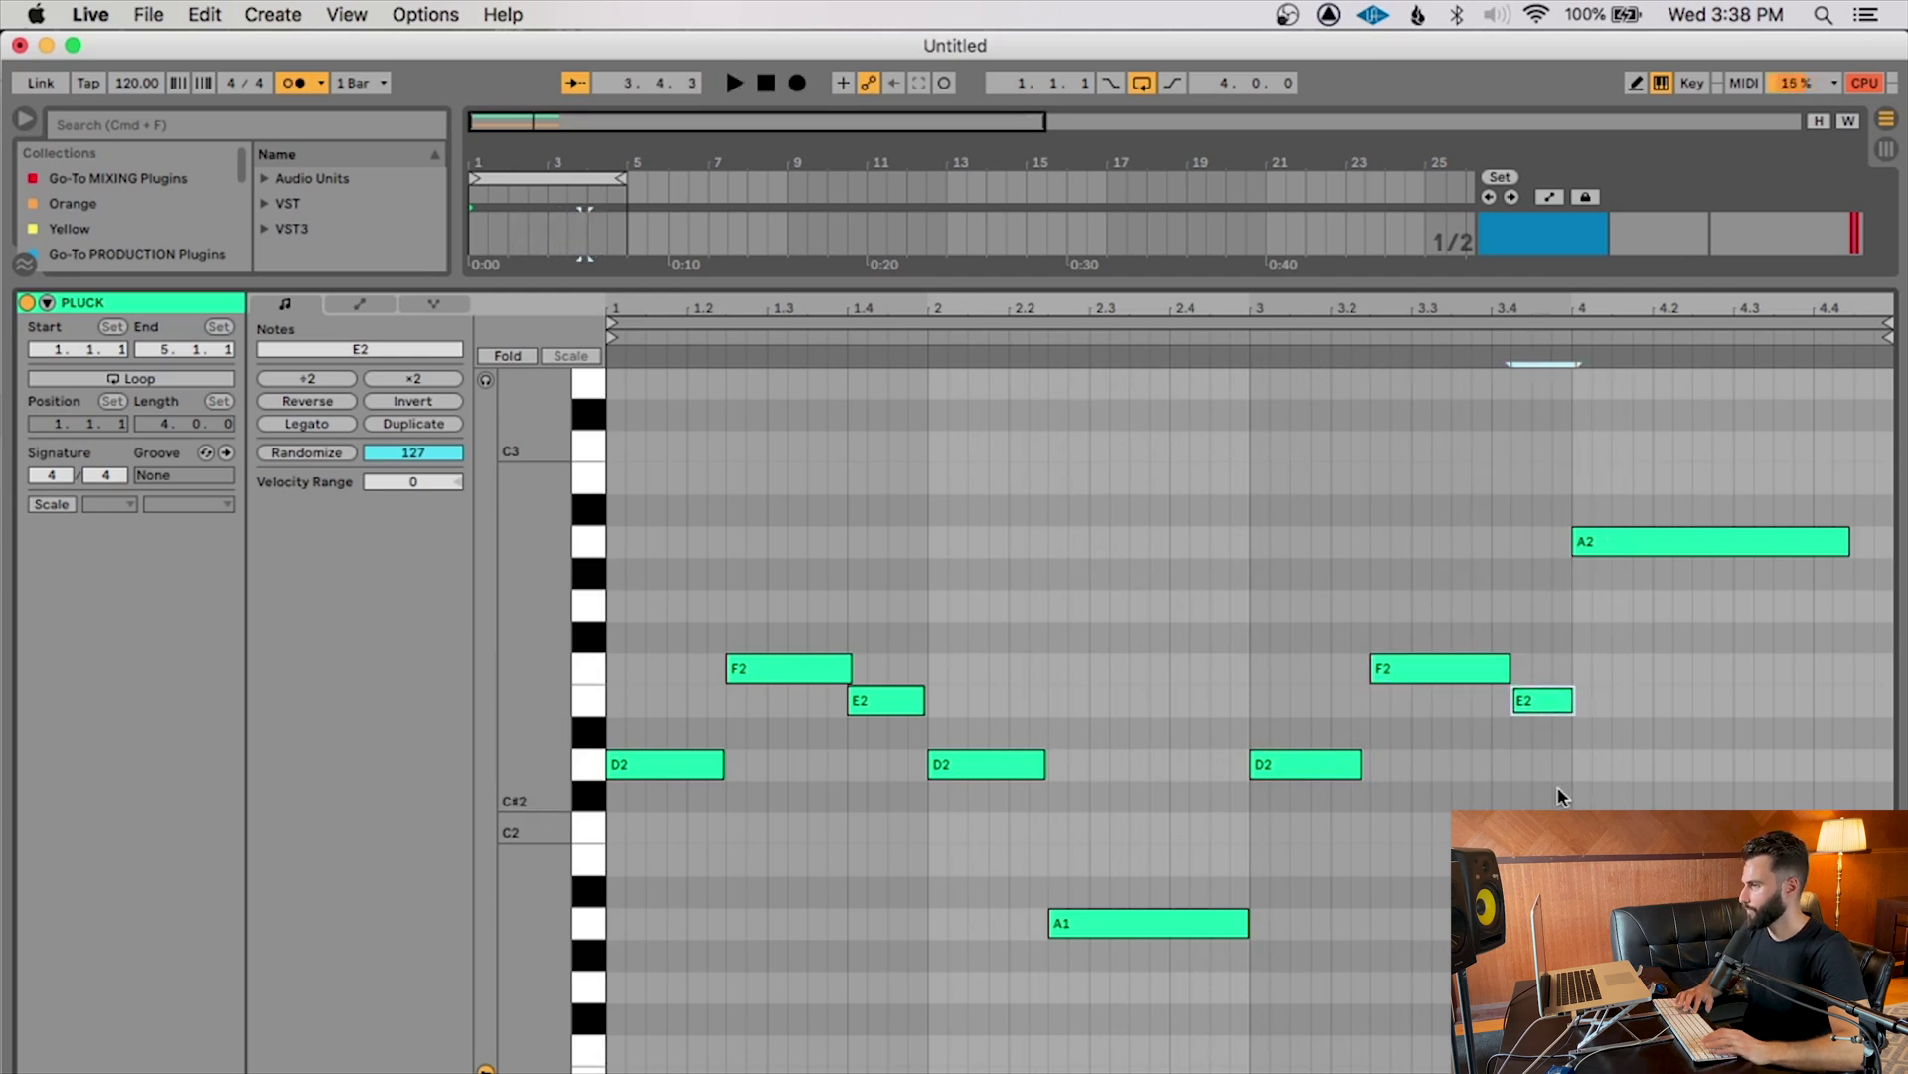
# Move E2 earlier to end at bar 4, shorten the second F2 by a sixteenth, lengthen A2 to the clip end.
pyautogui.press('Left')
pyautogui.hotkey('shift', 'Right')
pyautogui.click(1416, 668)
pyautogui.hotkey('shift', 'Left')
pyautogui.press('space')
pyautogui.click(1430, 850)
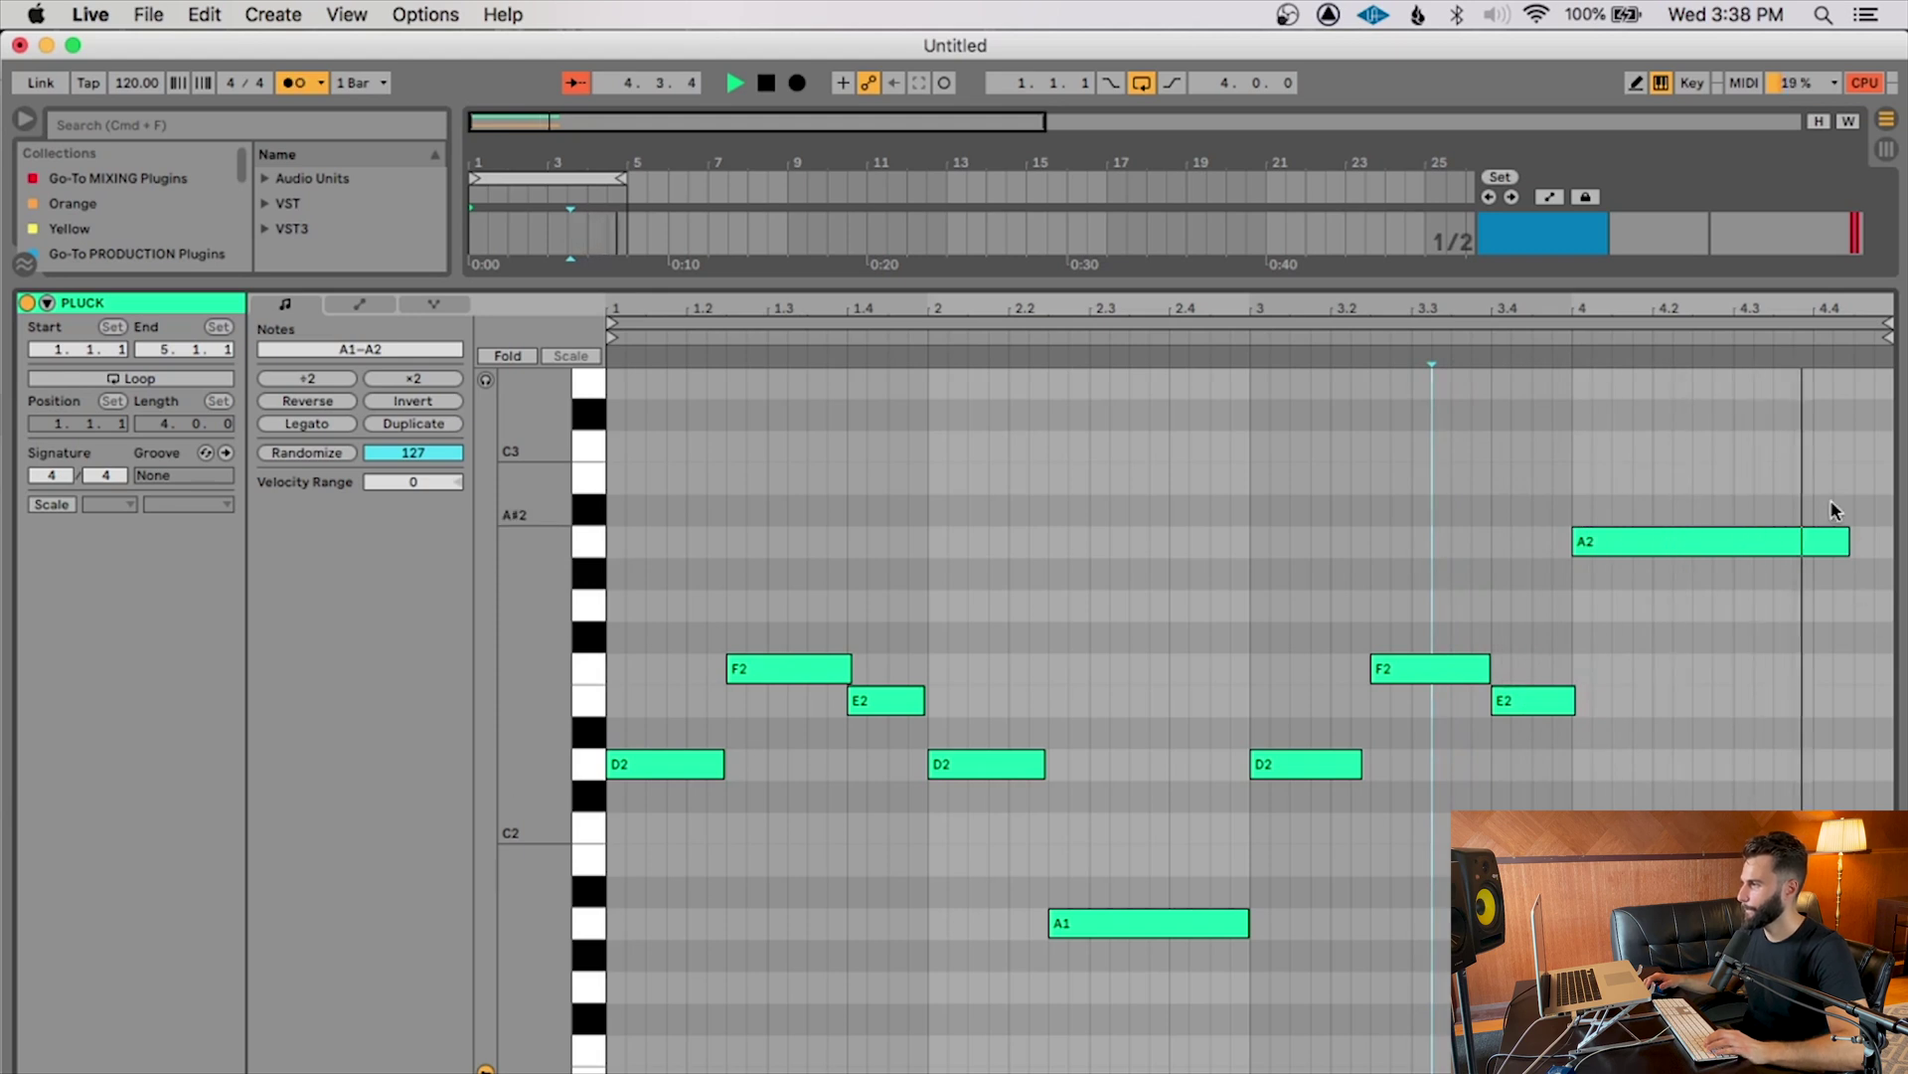
pyautogui.moveTo(1847, 541); pyautogui.dragTo(1893, 541)
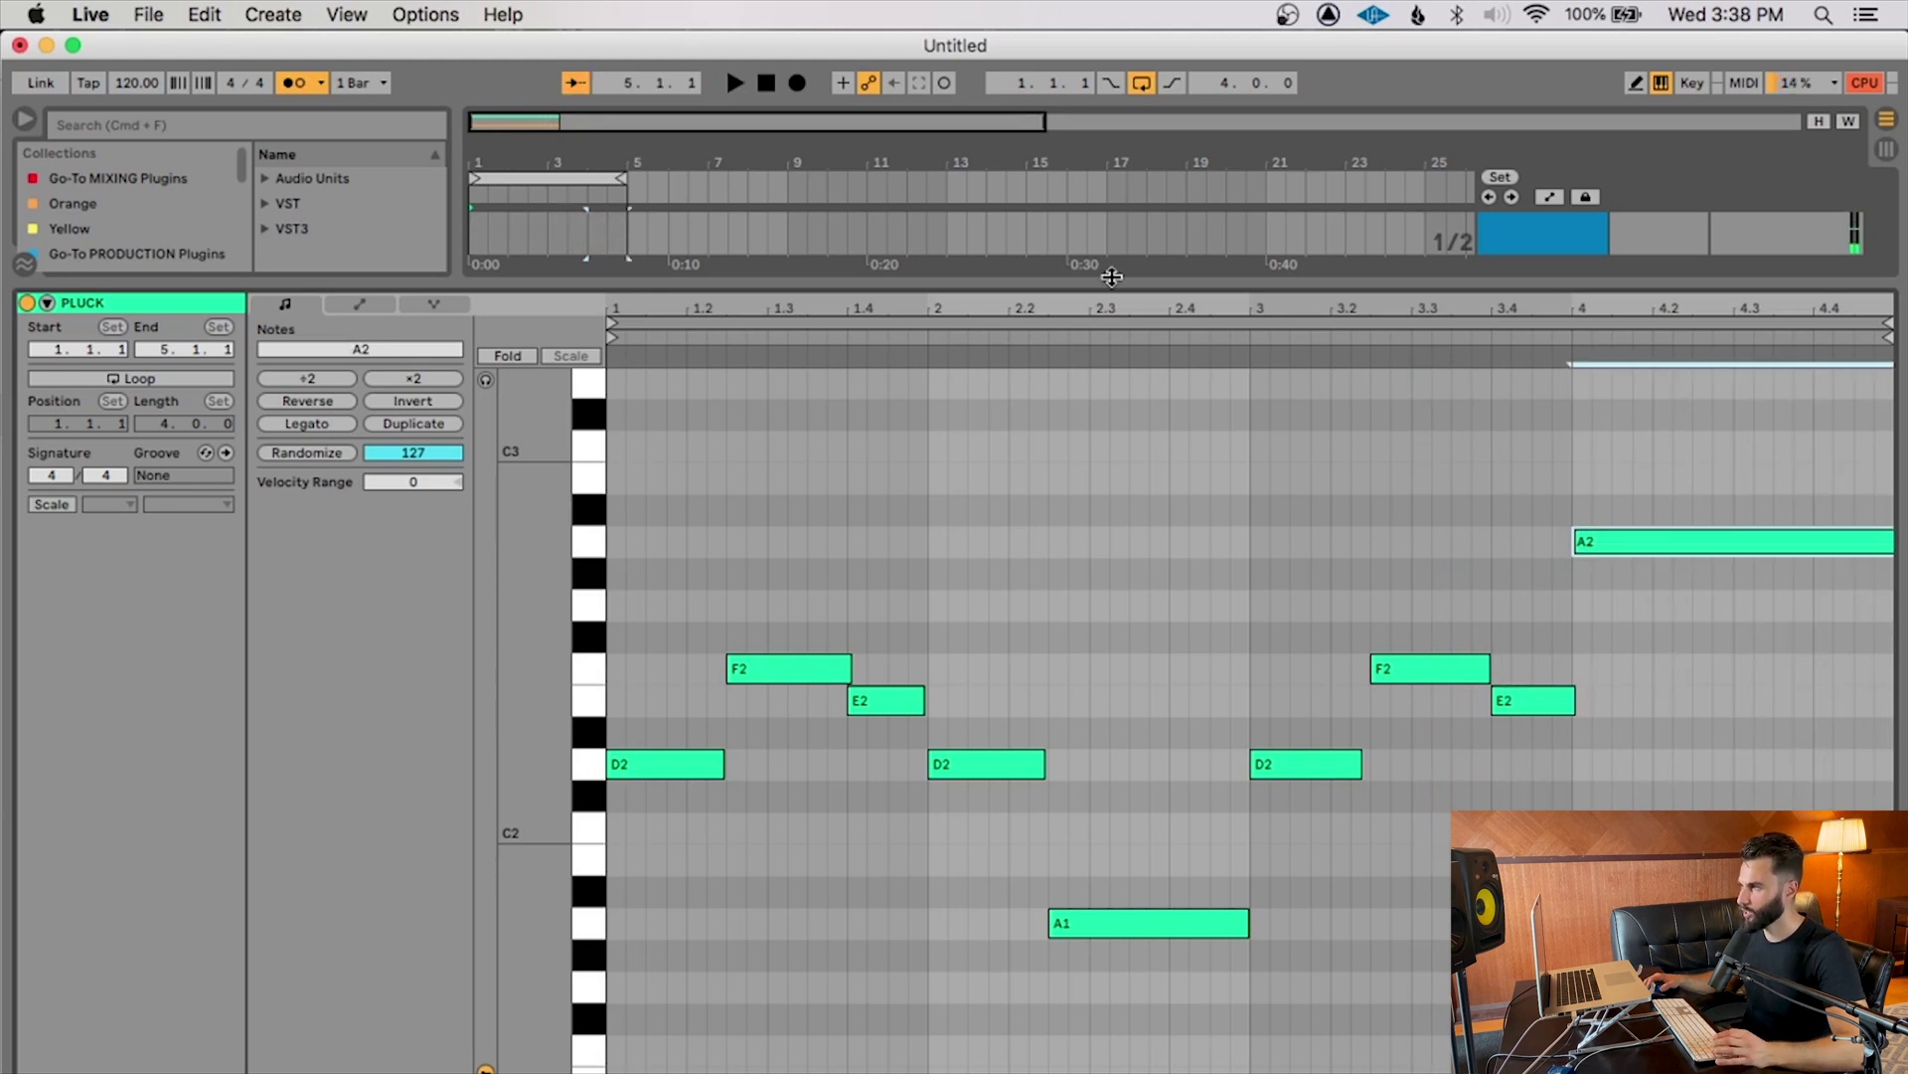
# Hide the note editor to show the arrangement, then bring Dubler 2 forward on its Chords page.
pyautogui.press('super+alt+l')
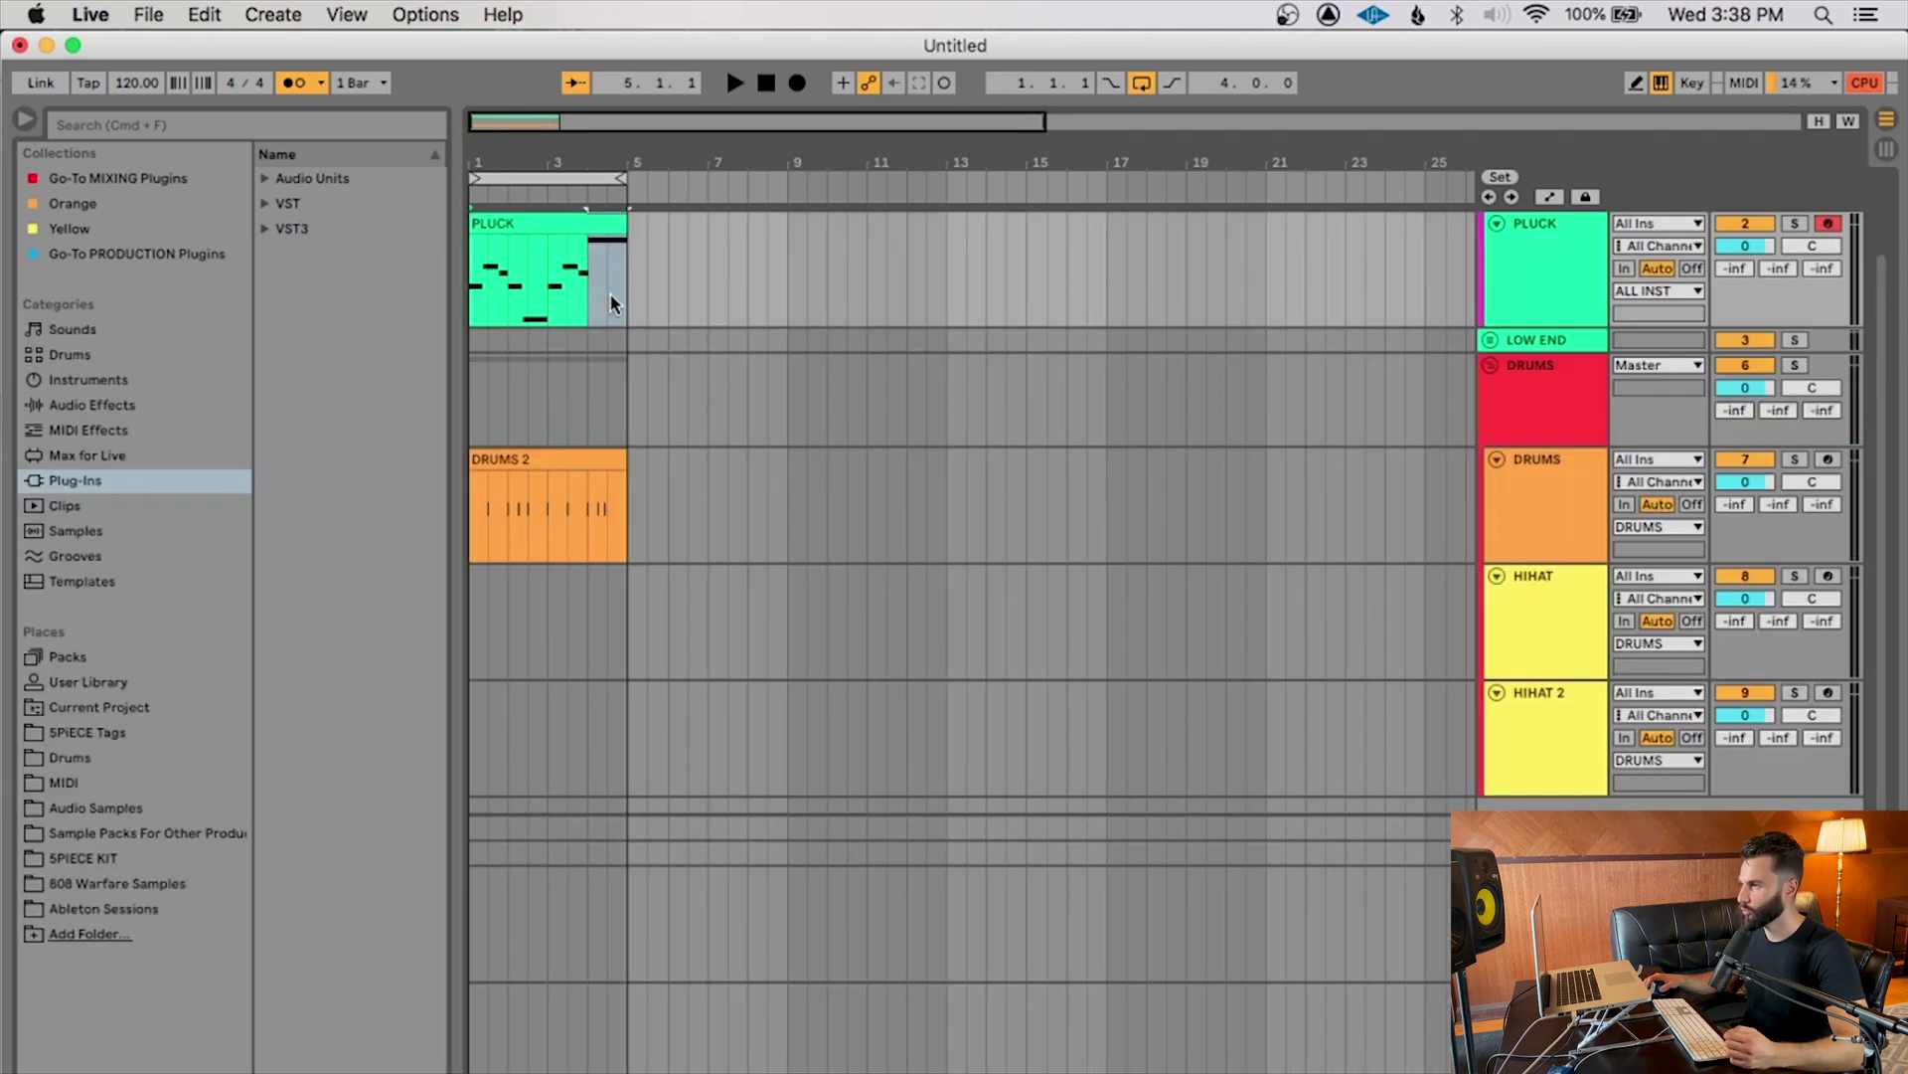
pyautogui.click(511, 223)
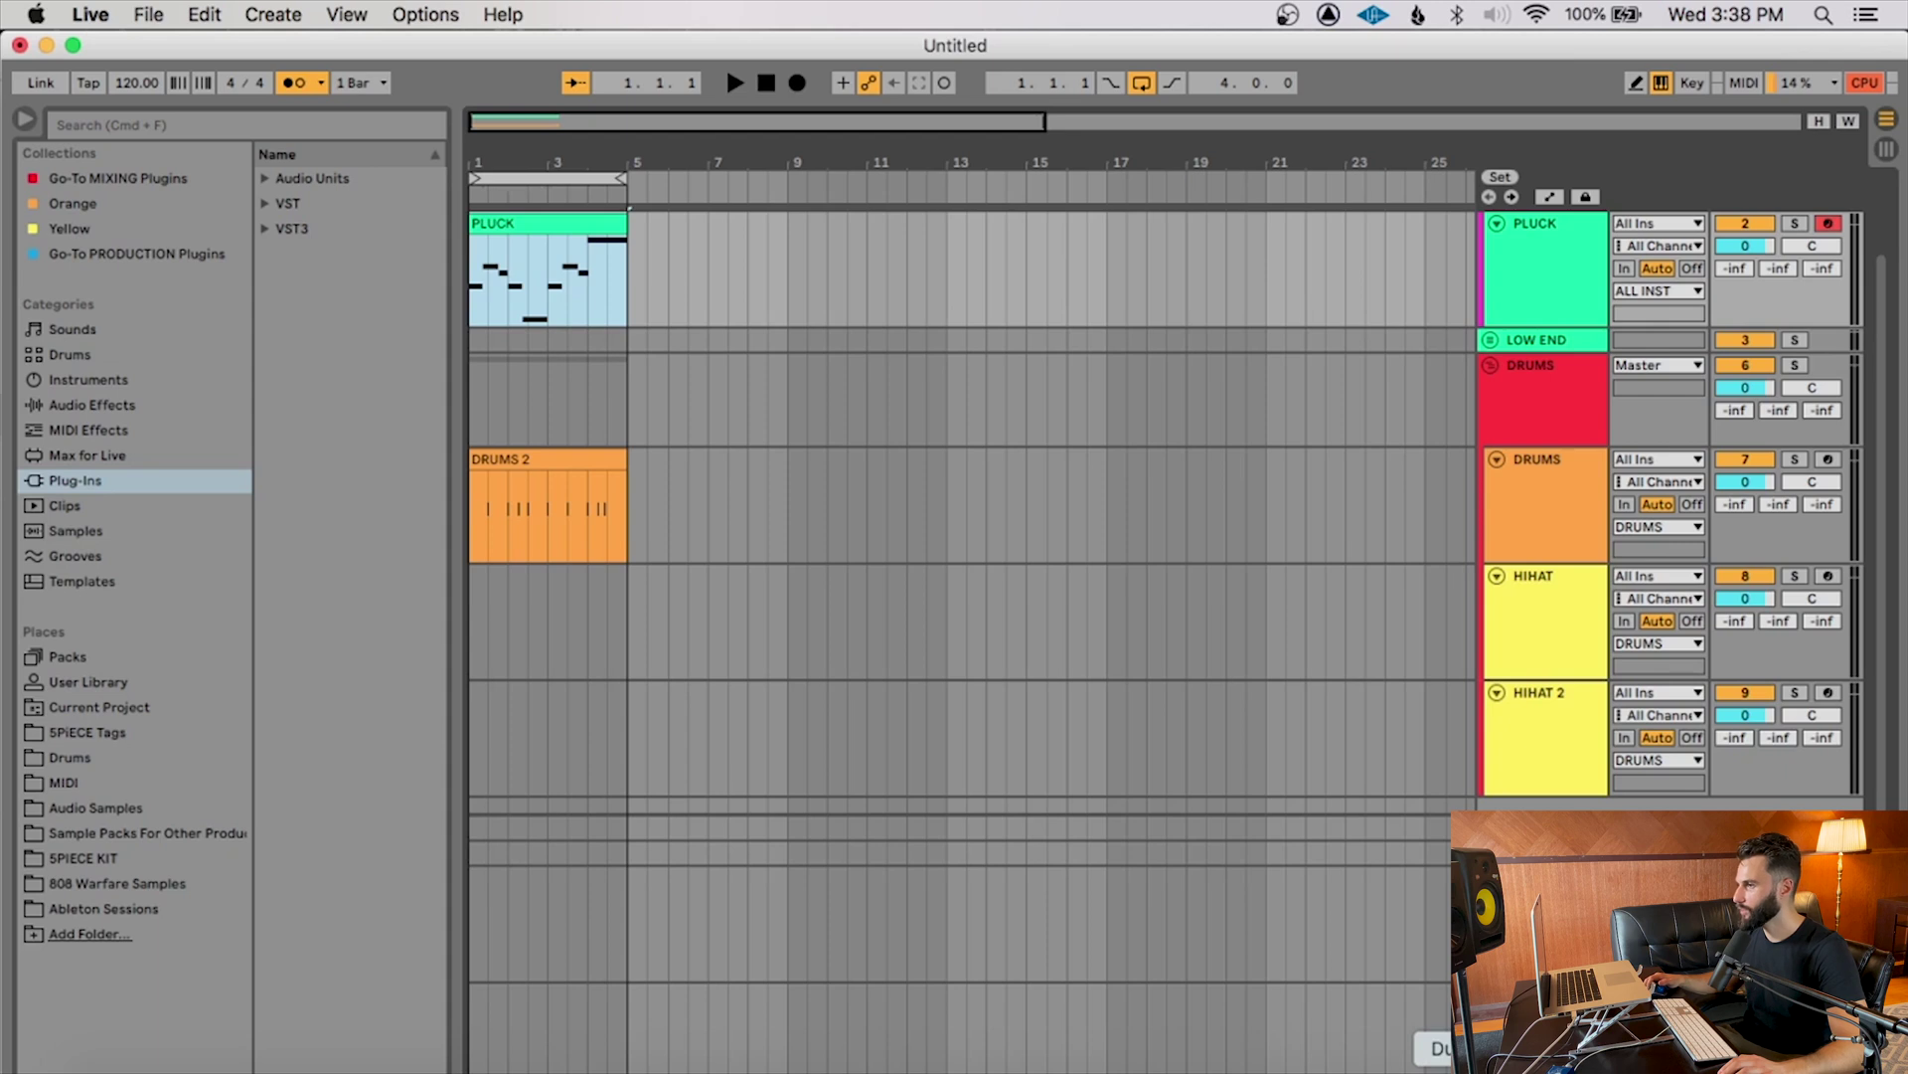
pyautogui.press('super+Tab')
pyautogui.click(1136, 320)
pyautogui.moveTo(723, 204); pyautogui.dragTo(617, 135)
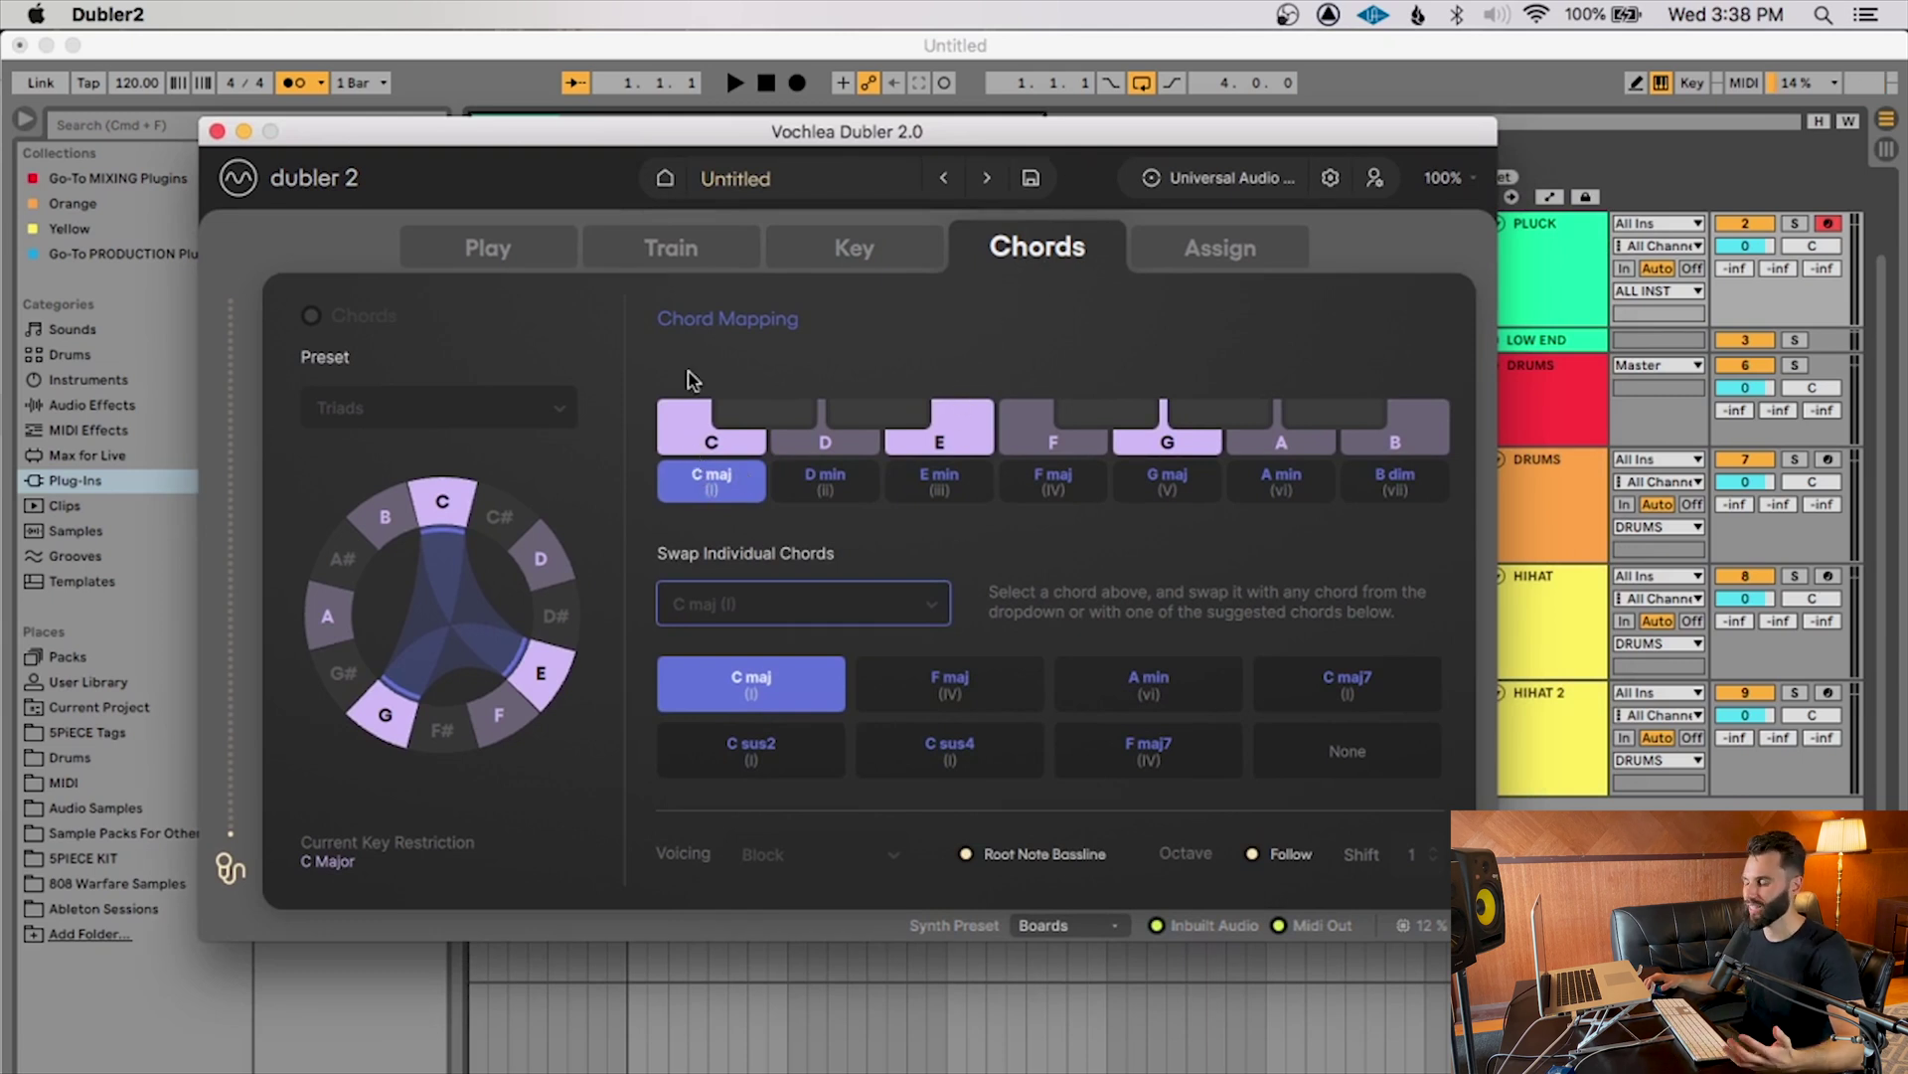
# Enable chord mode and swap the C slot's C maj chord for F maj (IV).
pyautogui.click(326, 325)
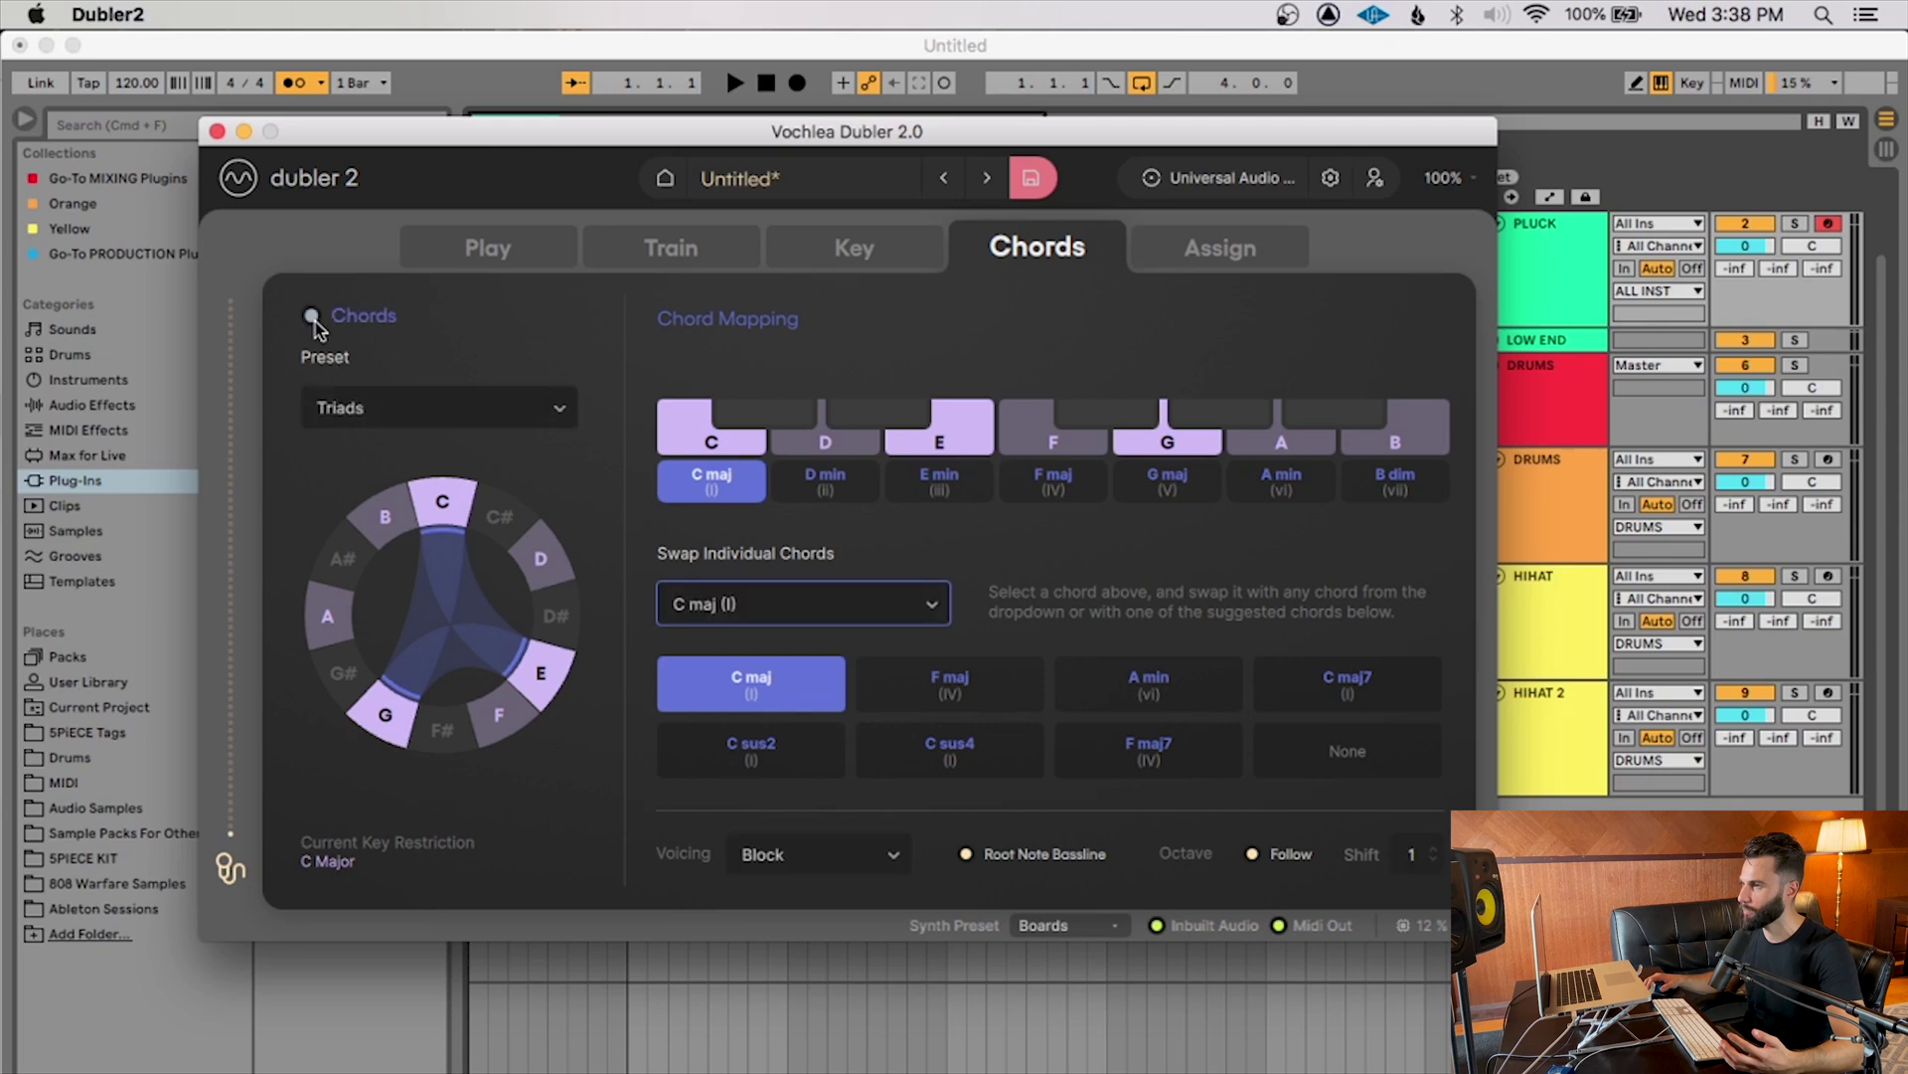
pyautogui.click(821, 481)
pyautogui.click(940, 481)
pyautogui.click(712, 482)
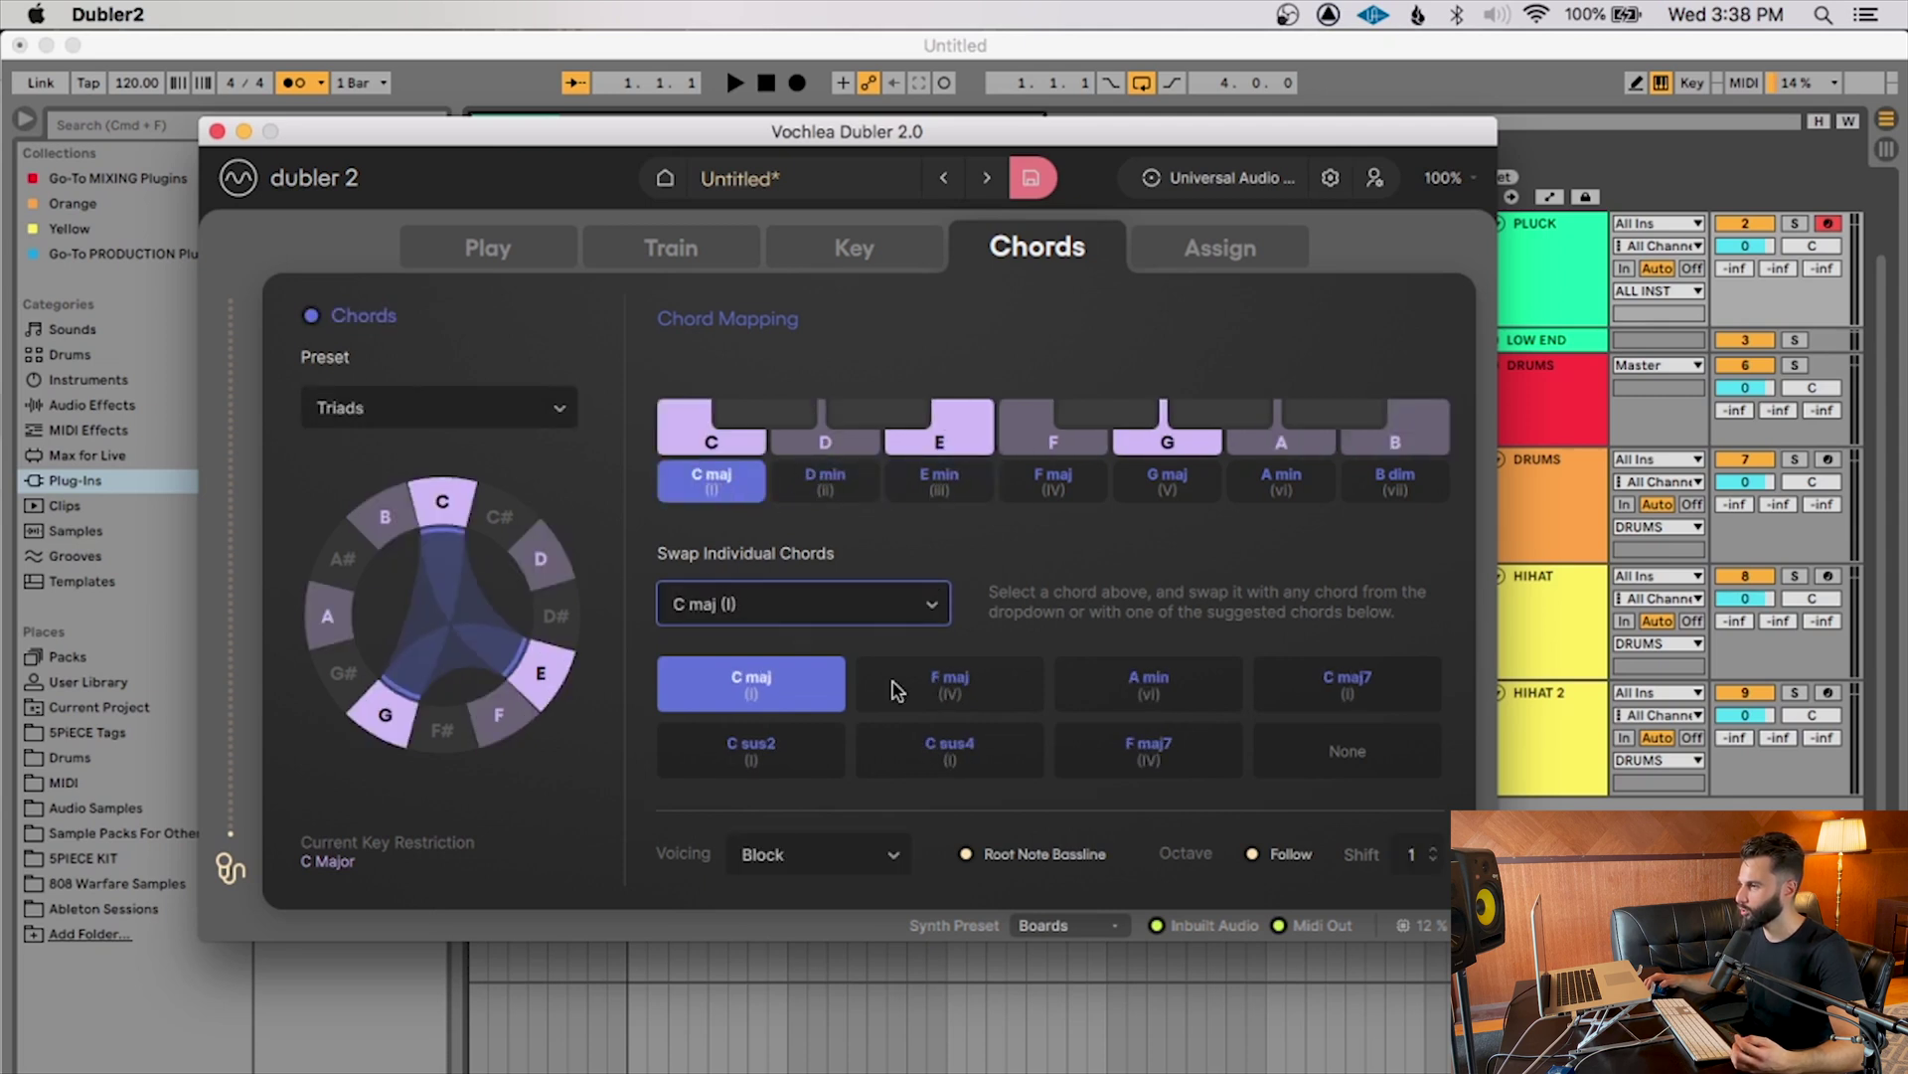
pyautogui.click(944, 708)
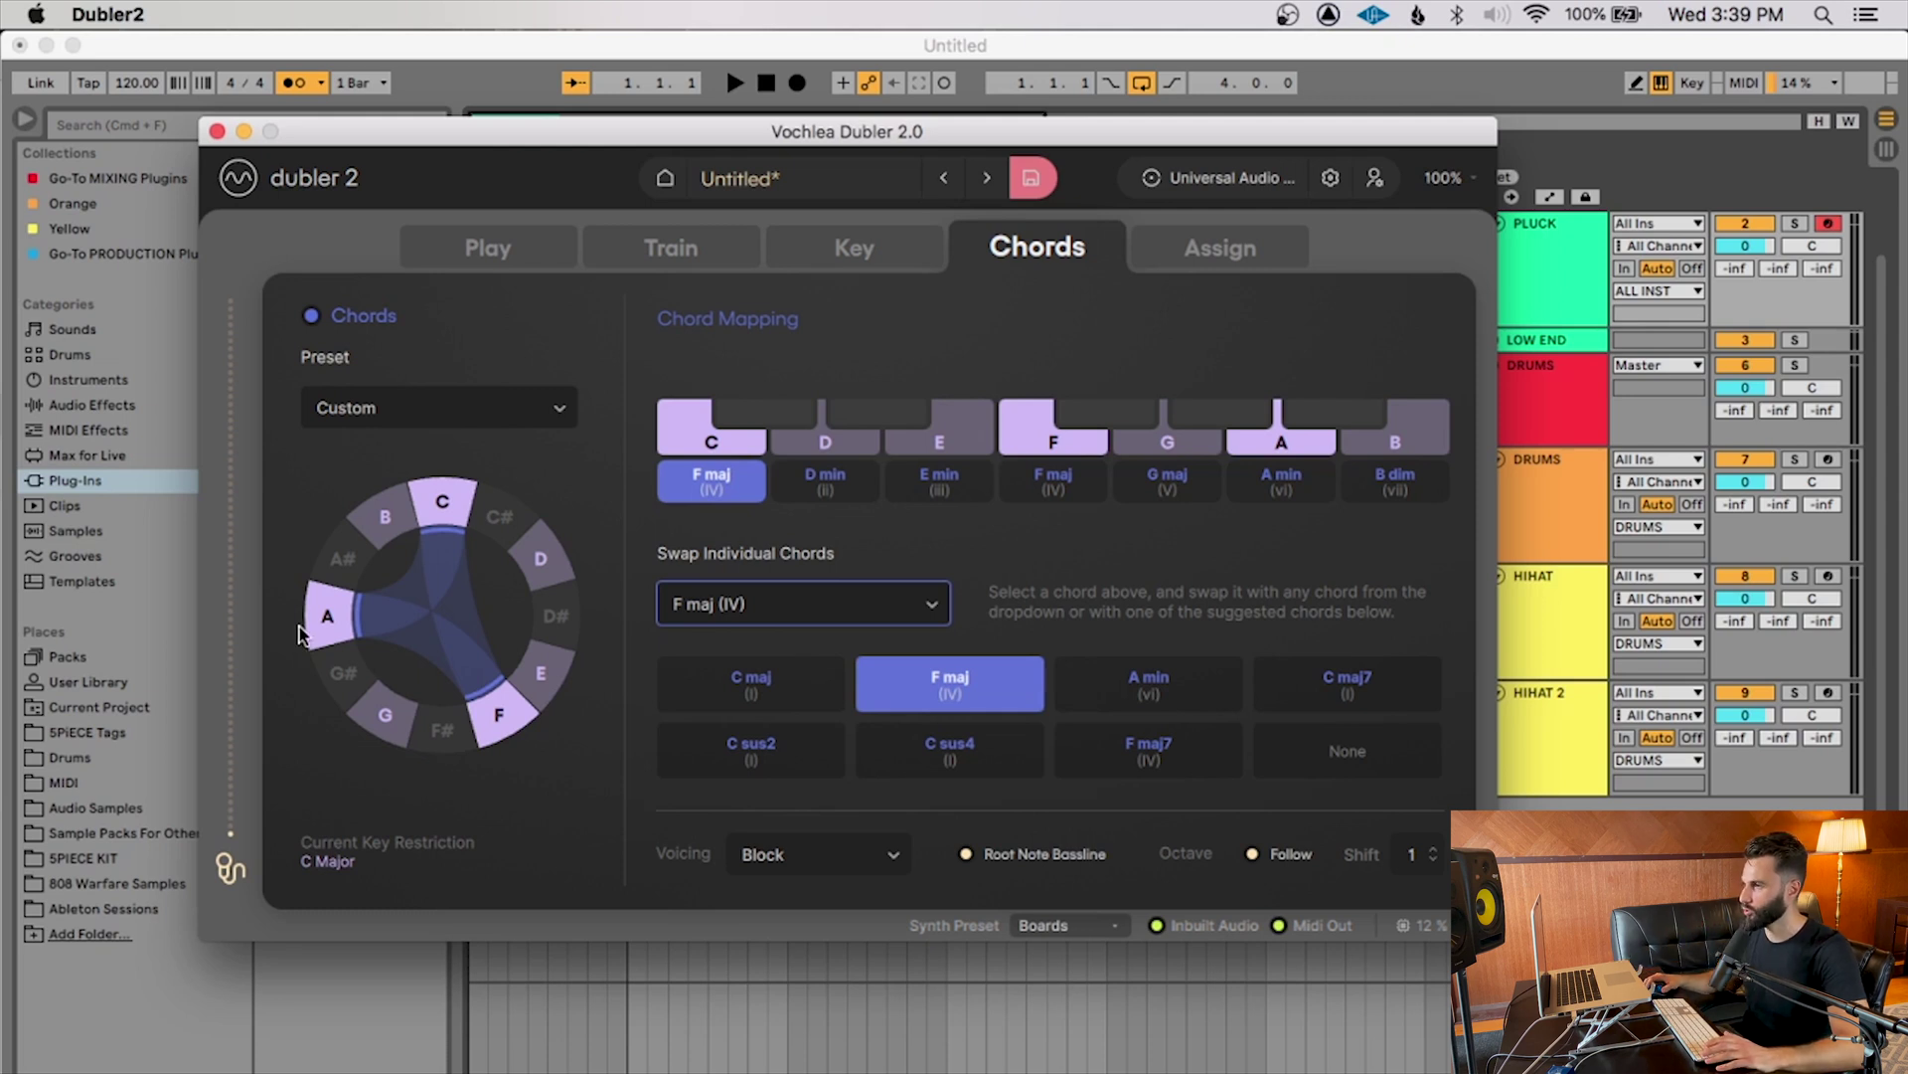
pyautogui.click(853, 487)
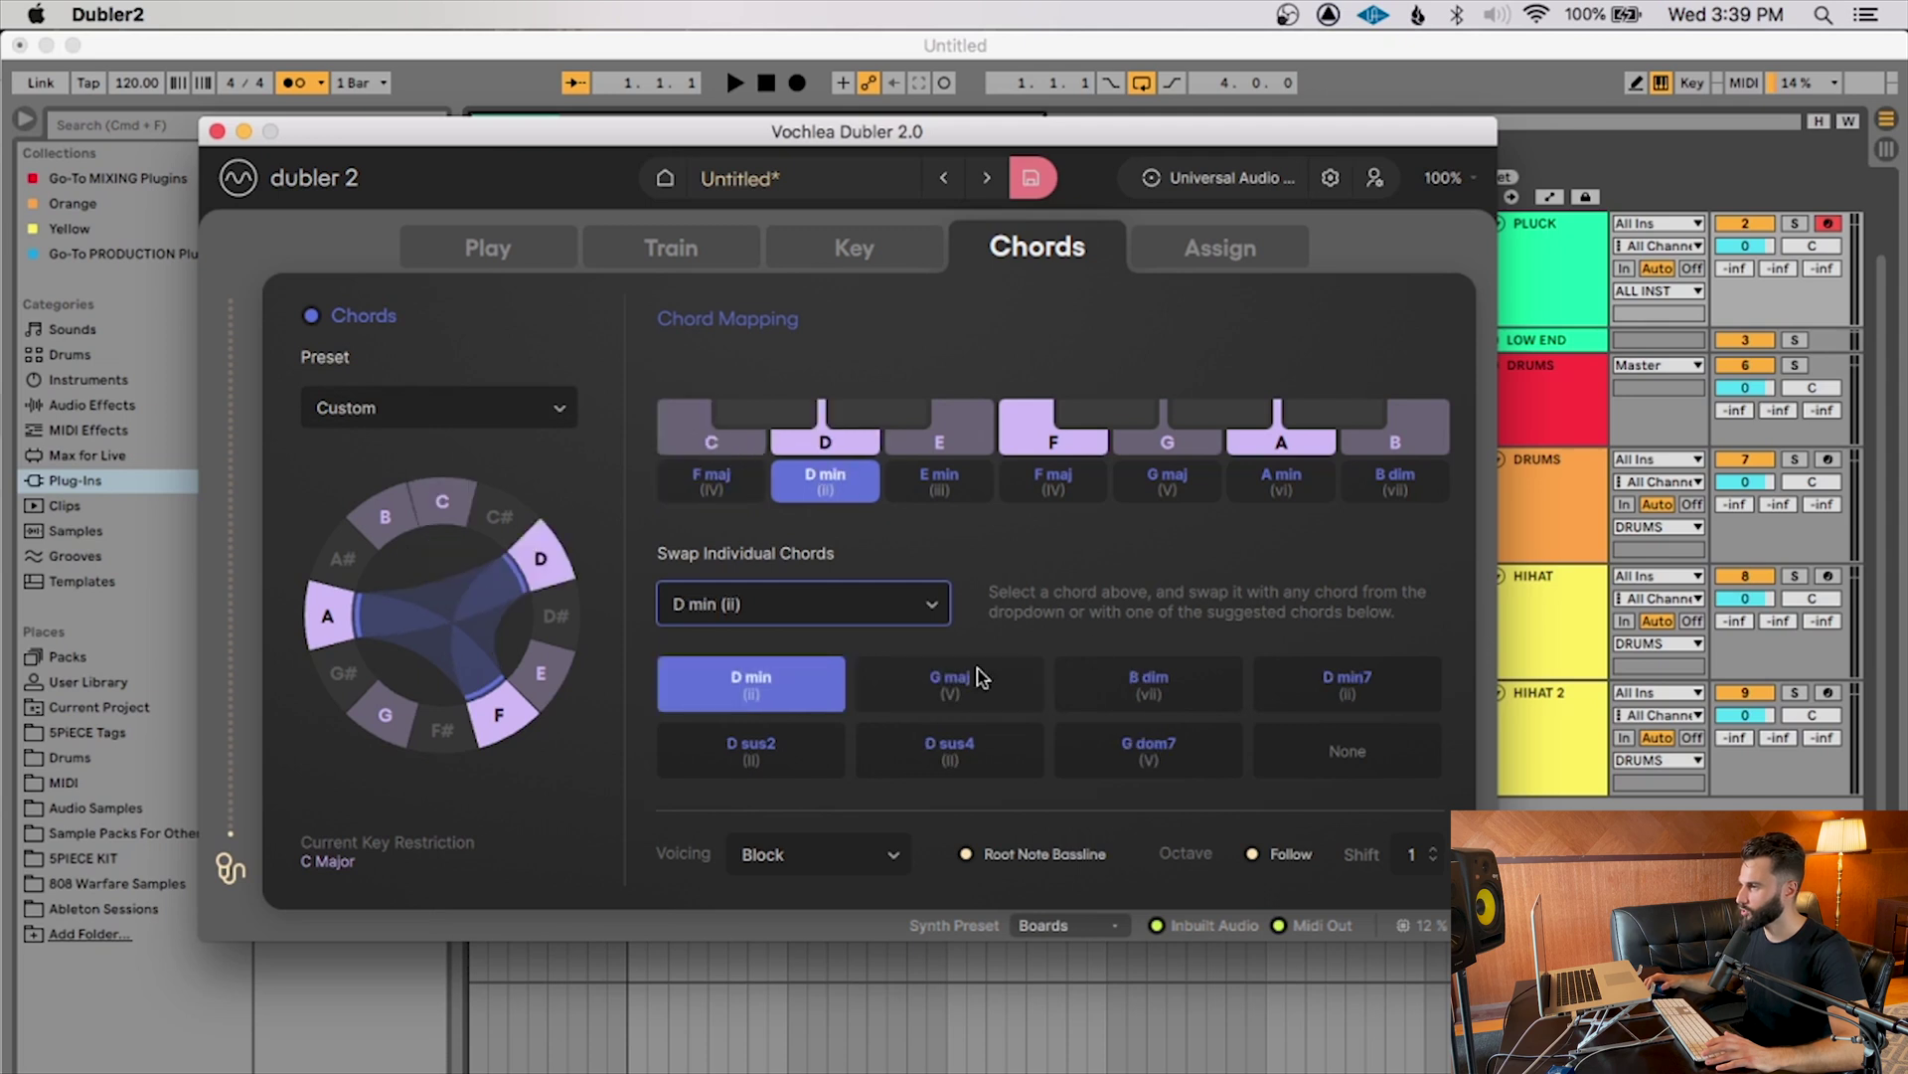